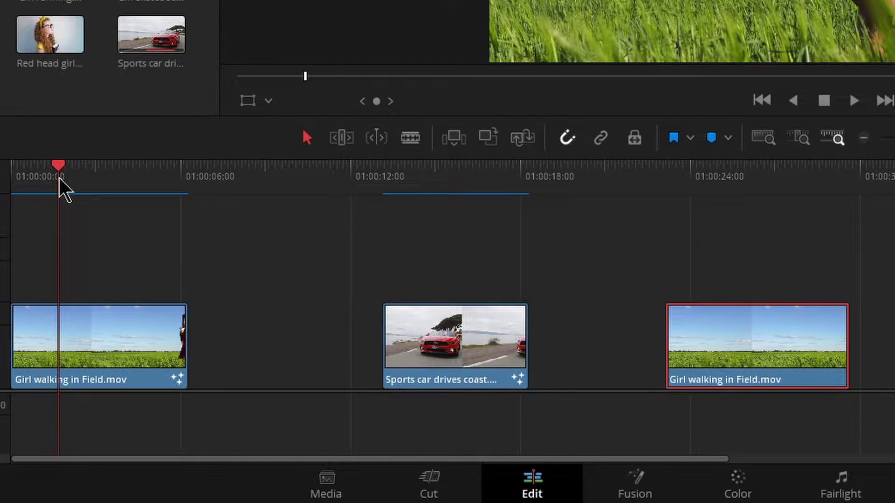
Park the playhead at 01:00:25:00 over the last Girl walking in Field clip and open it on the Fusion page
click(697, 168)
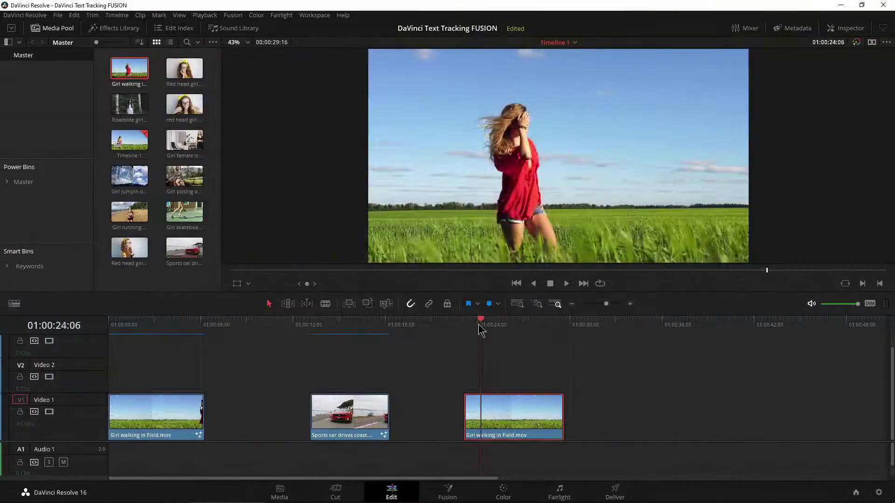
drag(696, 180, 751, 177)
drag(512, 330, 492, 326)
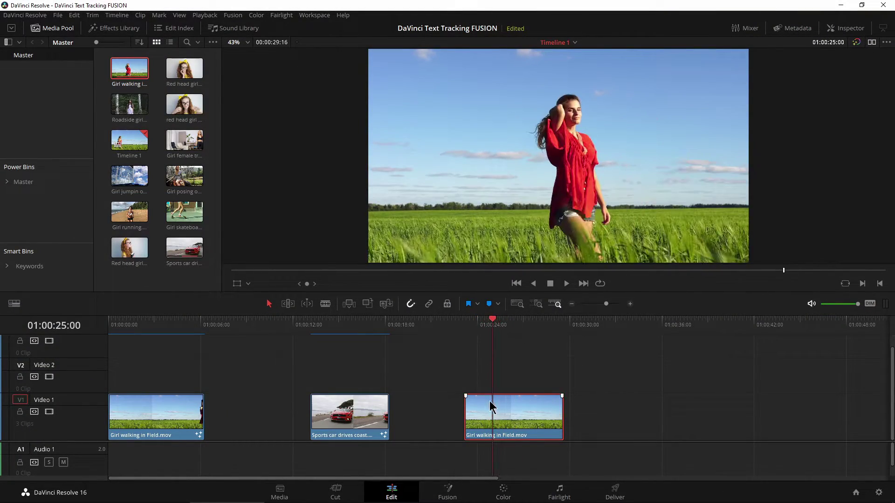
click(447, 489)
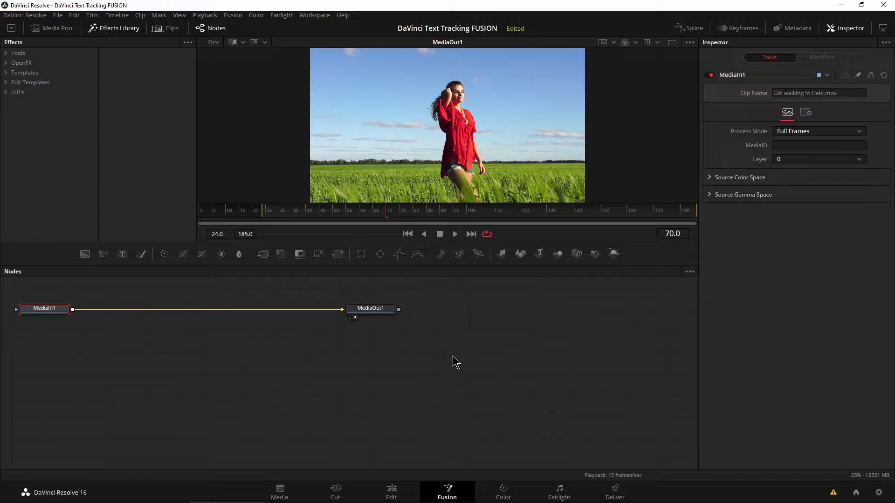
Enlarge the viewer area and lay out the MediaIn1 and MediaOut1 nodes in a roughly level row with space between them
drag(369, 310, 527, 425)
drag(42, 315, 355, 417)
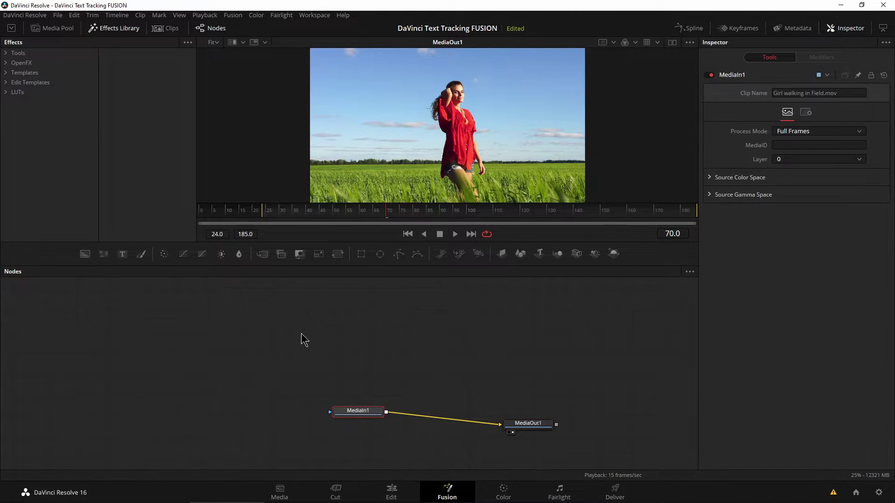
drag(328, 243, 320, 314)
scroll(290, 429, down, 2)
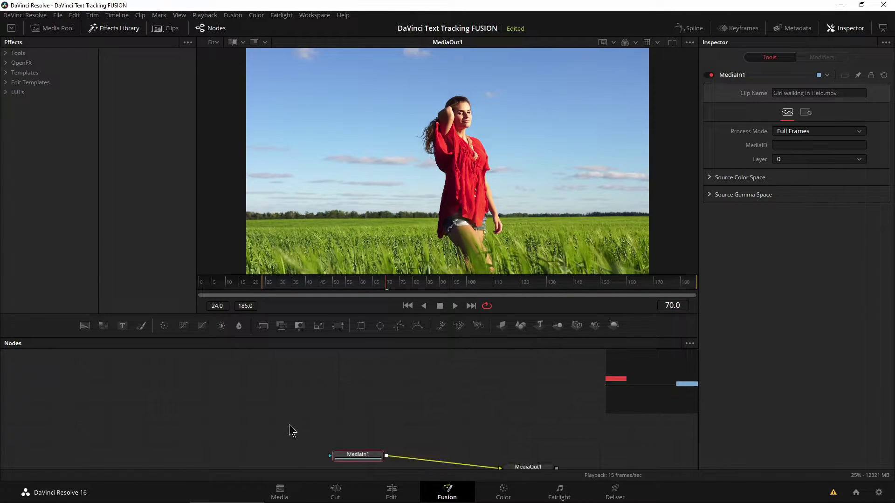
drag(357, 430, 299, 427)
drag(524, 447, 522, 423)
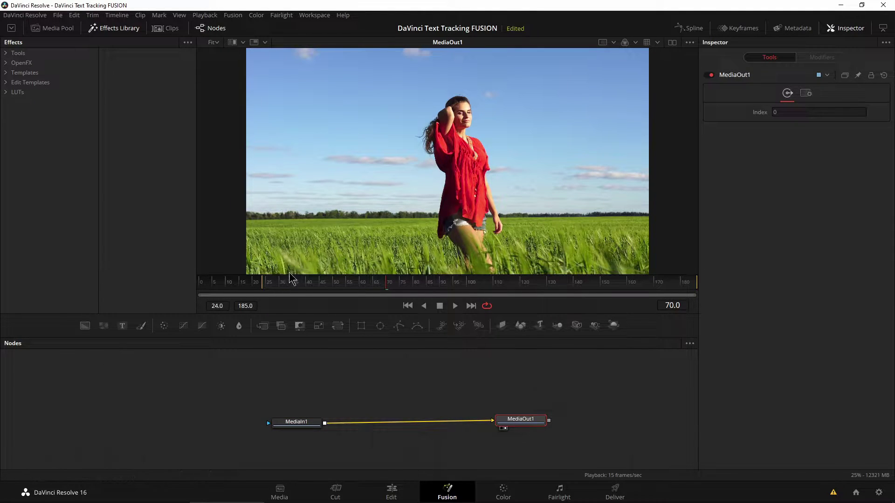
Go to frame 31 and hide the Effects Library, keeping a single viewer for MediaOut1
click(306, 285)
drag(306, 287, 283, 285)
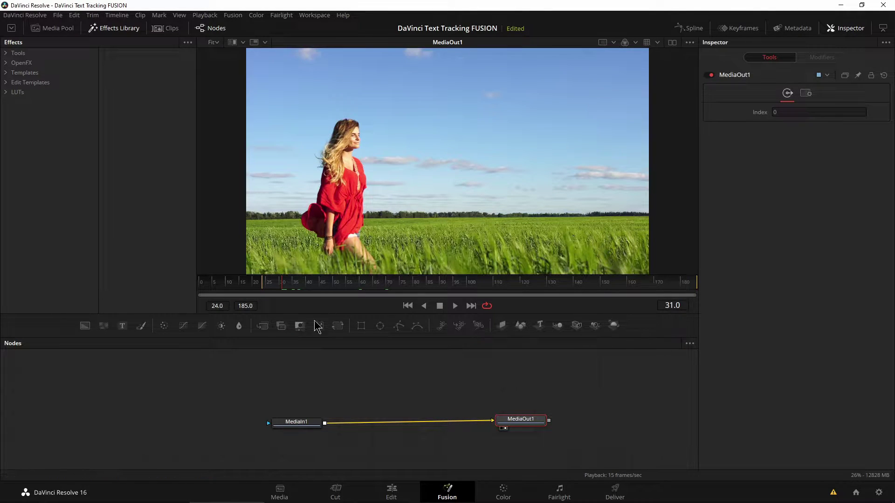
click(112, 28)
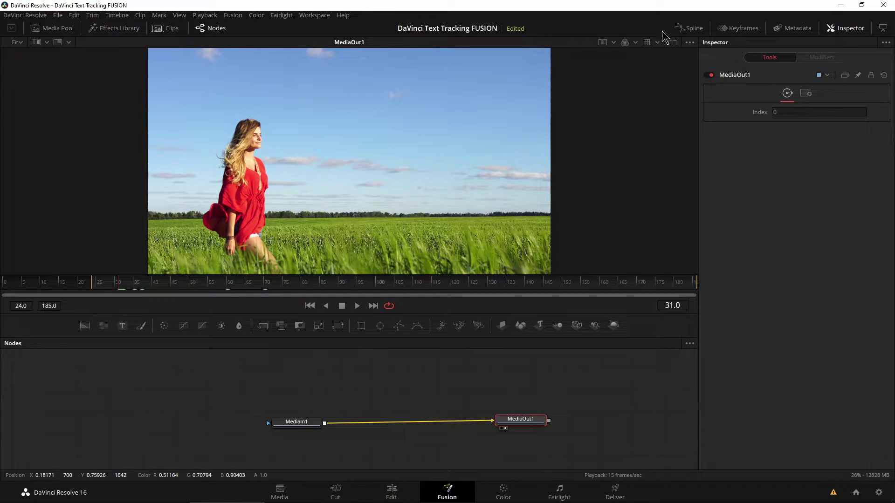
click(671, 42)
click(672, 42)
drag(522, 420, 523, 438)
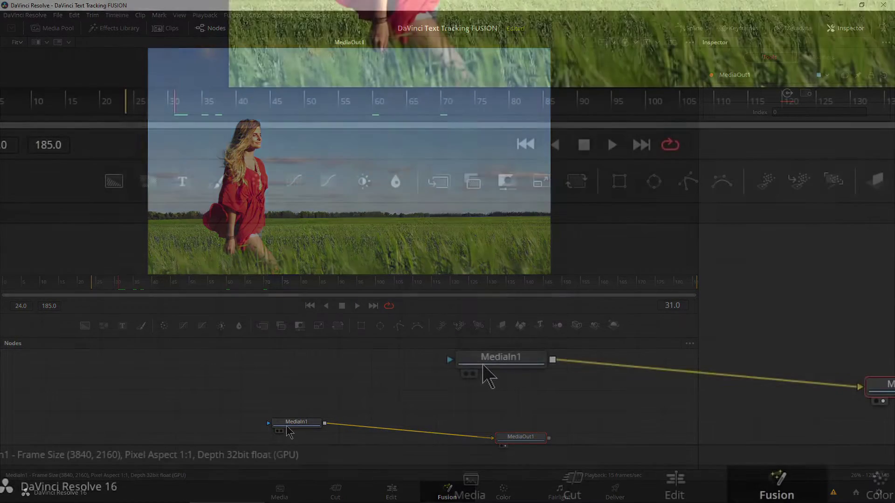
click(292, 423)
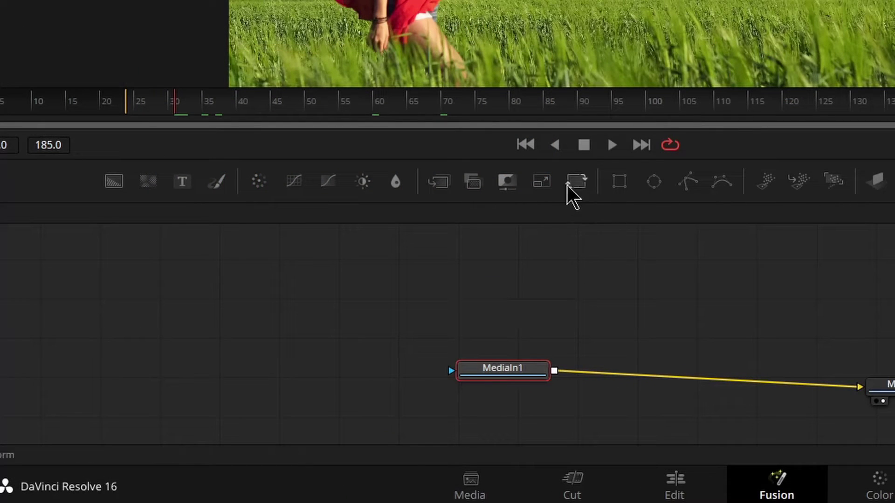
drag(437, 189, 561, 264)
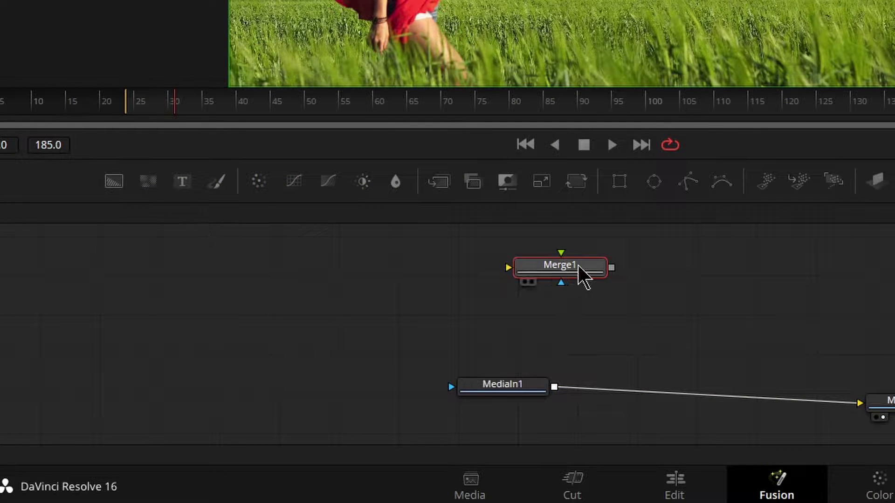
key(Delete)
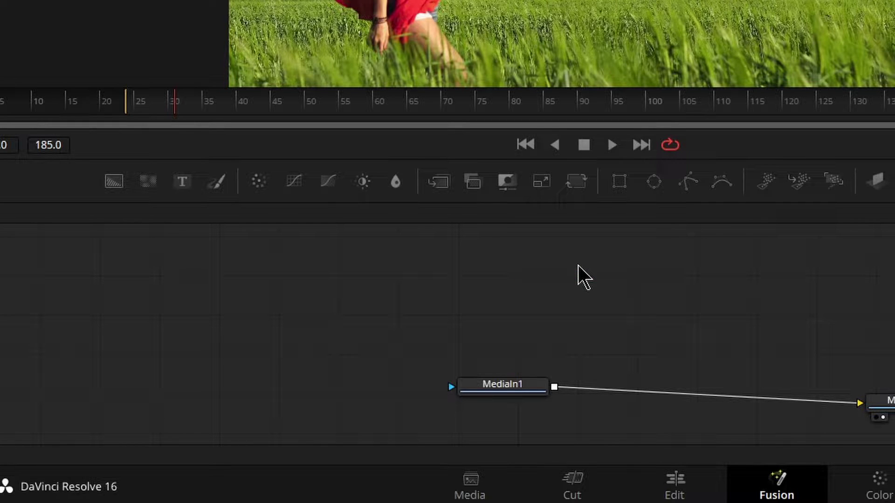
Add a Text+ node after MediaIn1 so that it is merged over the clip
click(501, 387)
drag(496, 394, 497, 344)
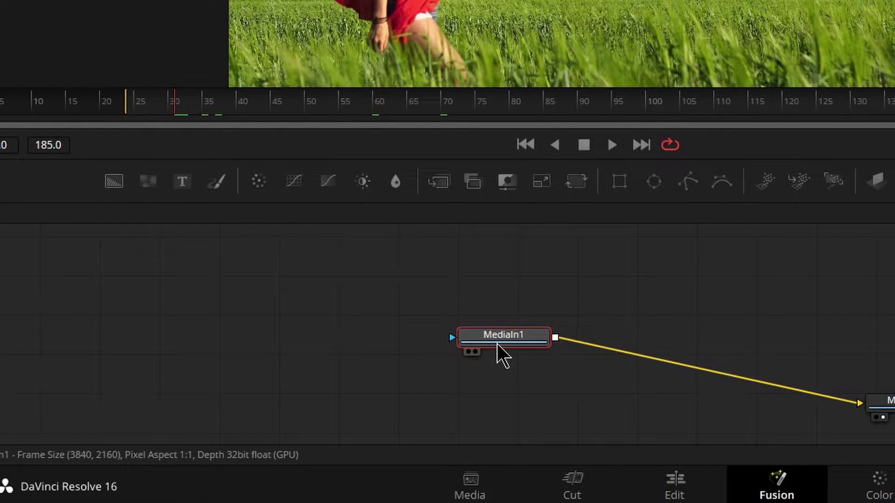
click(183, 186)
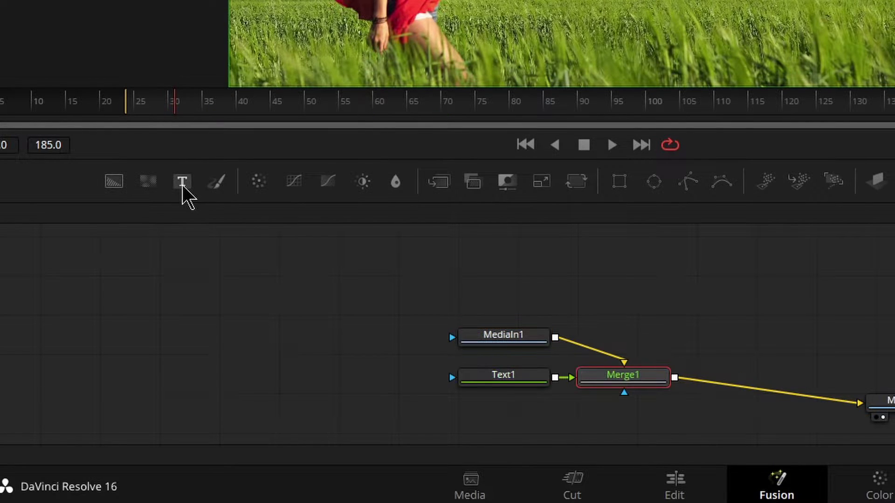
Arrange the node tree with Text1 directly above Merge1 and MediaIn1 and Merge1 in line with MediaOut1
drag(508, 333, 483, 343)
drag(609, 380, 651, 367)
drag(544, 378, 711, 290)
drag(491, 341, 473, 397)
drag(648, 373, 606, 403)
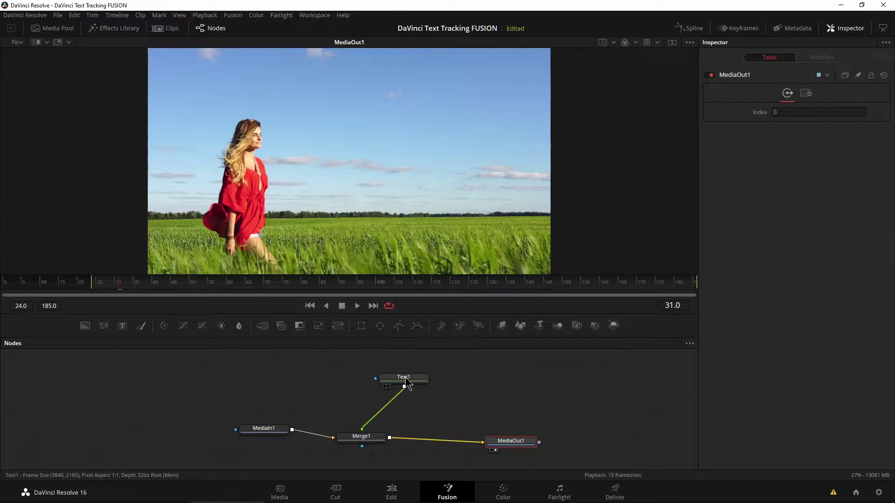
drag(403, 380, 363, 383)
Set the styled text to BEHIND at size 0.3543 and lower it in the frame to about the horizon
click(824, 182)
text(BEHIND)
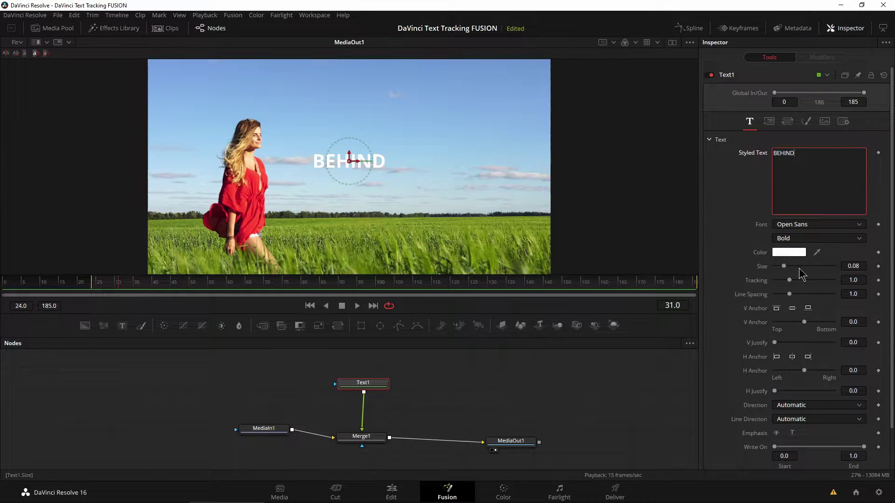
drag(783, 269, 816, 271)
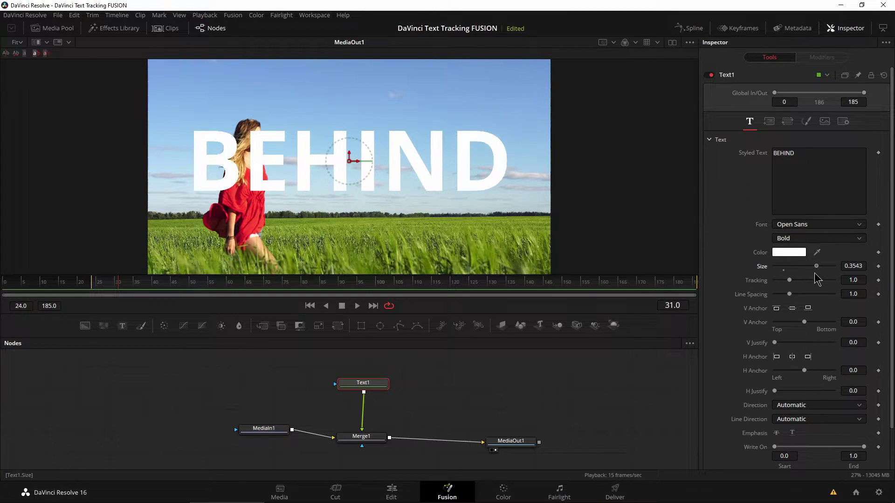
drag(349, 161, 348, 191)
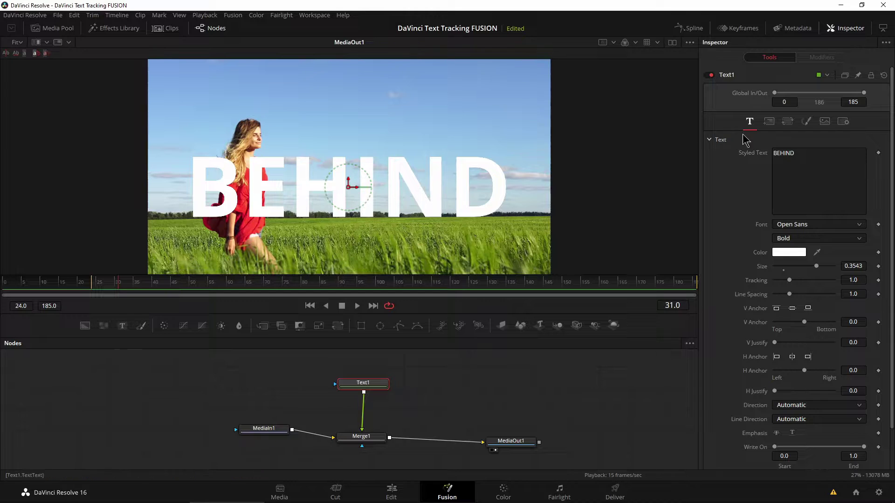
Change the text's shading type to Gradient and sample green from the grass for the gradient's start color
click(805, 122)
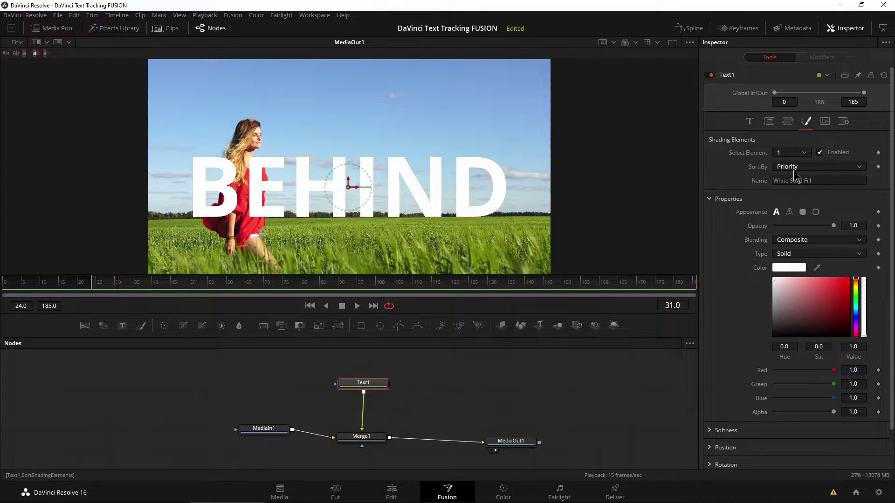
click(819, 255)
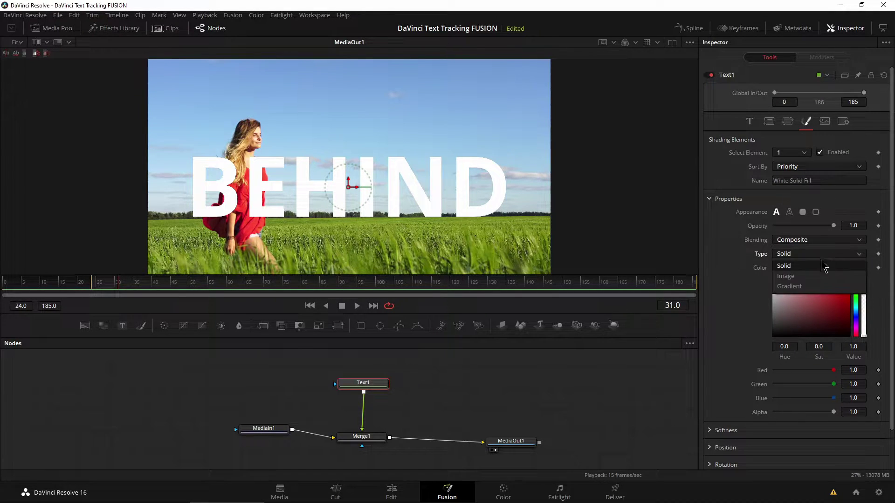
click(802, 284)
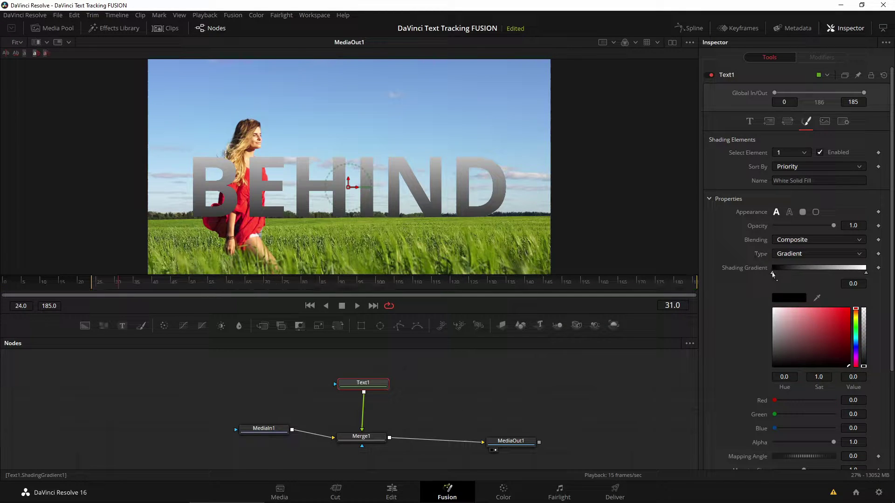
click(783, 299)
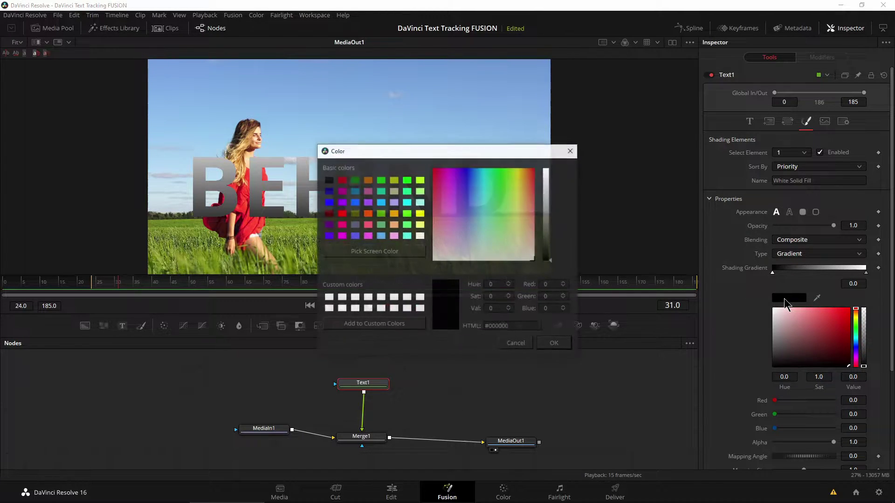
click(520, 347)
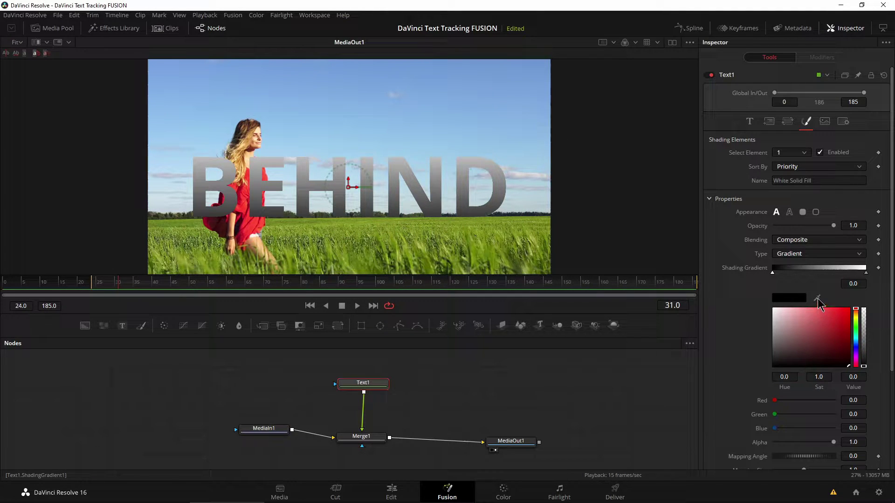
drag(818, 296, 357, 252)
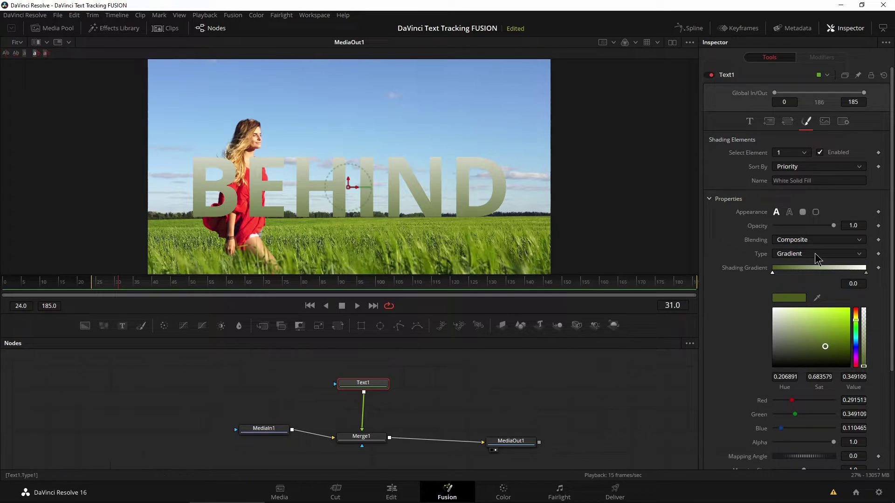
Set the gradient's end color to light blue #85bce8 by sampling the sky in the footage
click(865, 273)
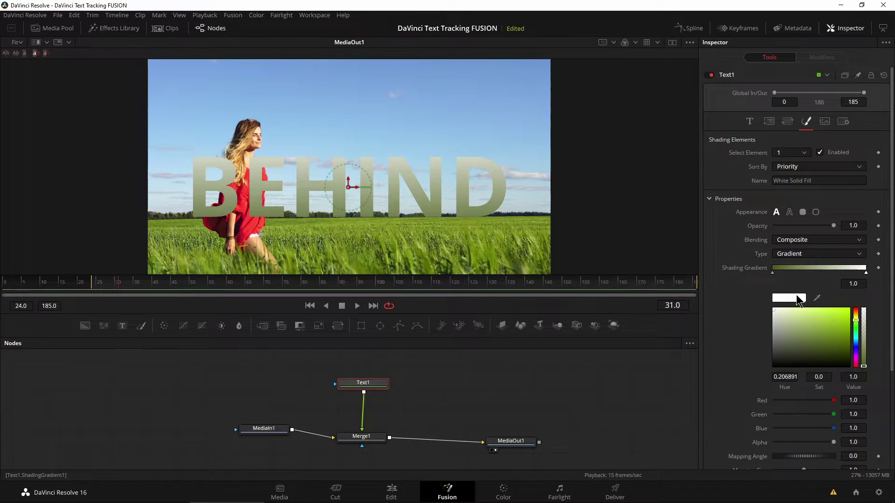
click(799, 298)
drag(377, 161, 503, 178)
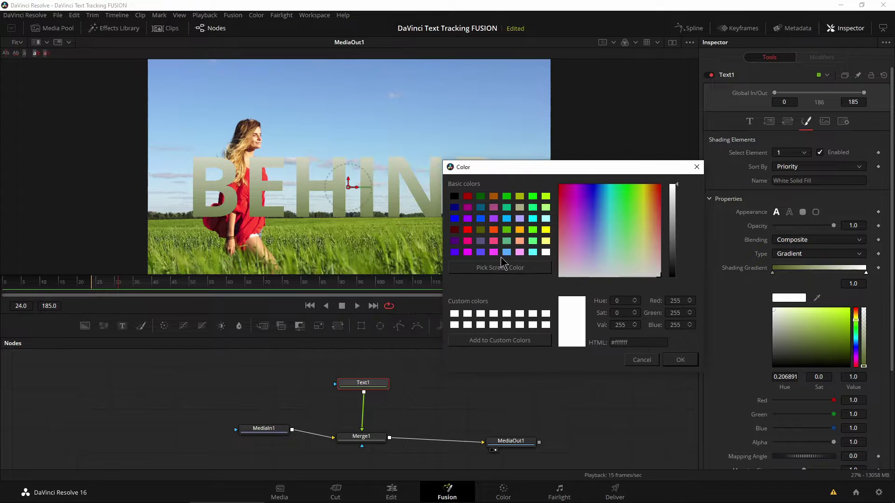
click(499, 269)
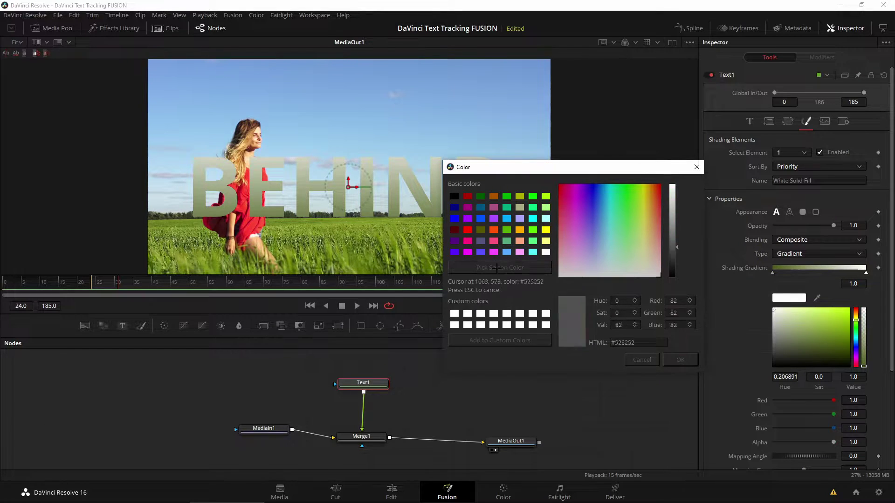
click(334, 118)
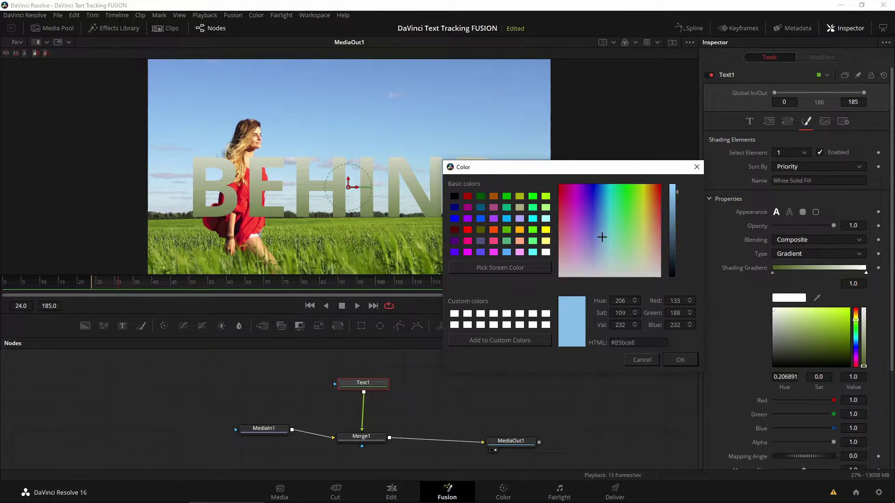
click(679, 360)
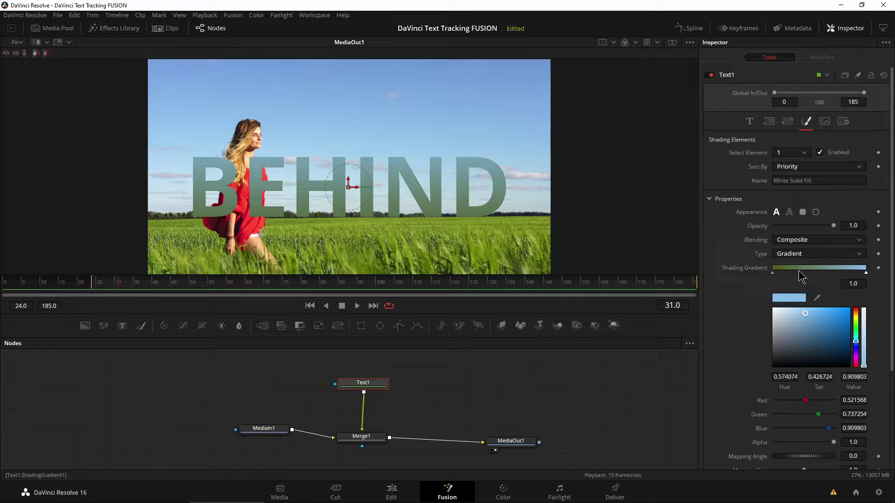
Add two middle gradient stops, white at 0.288557 and light gray with value 0.929 at 0.577114
click(800, 273)
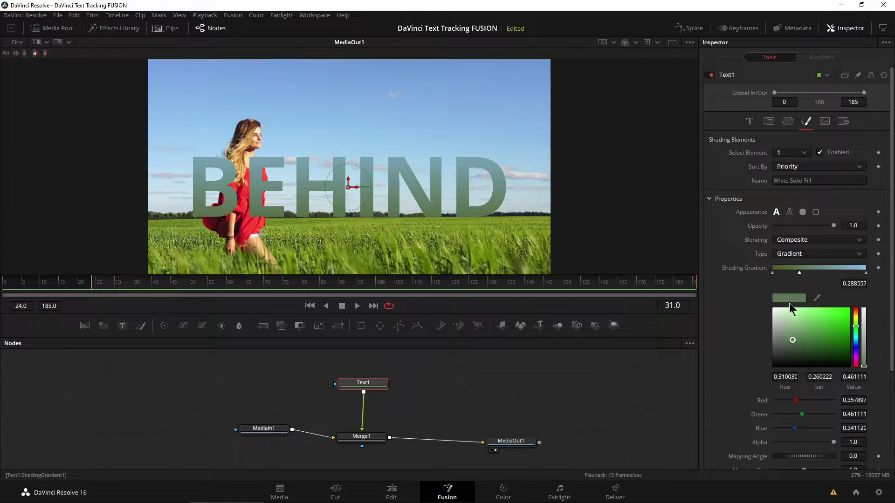
drag(792, 343, 737, 296)
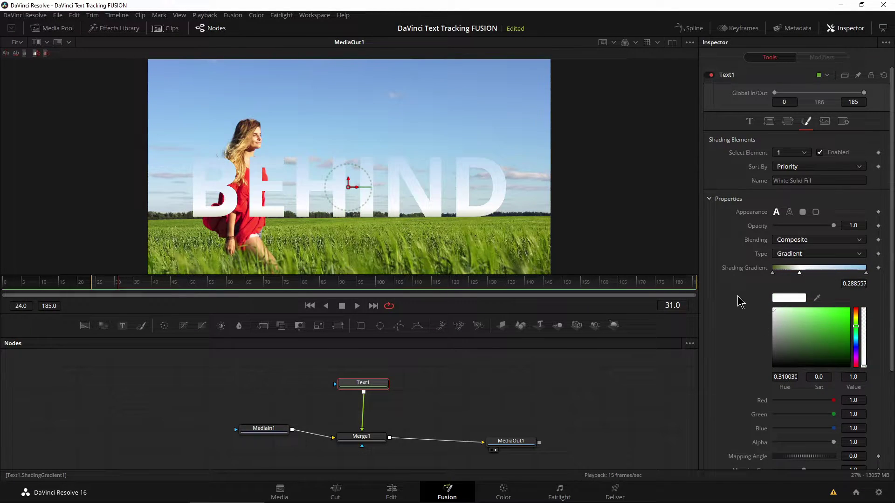
click(827, 273)
drag(785, 311, 740, 321)
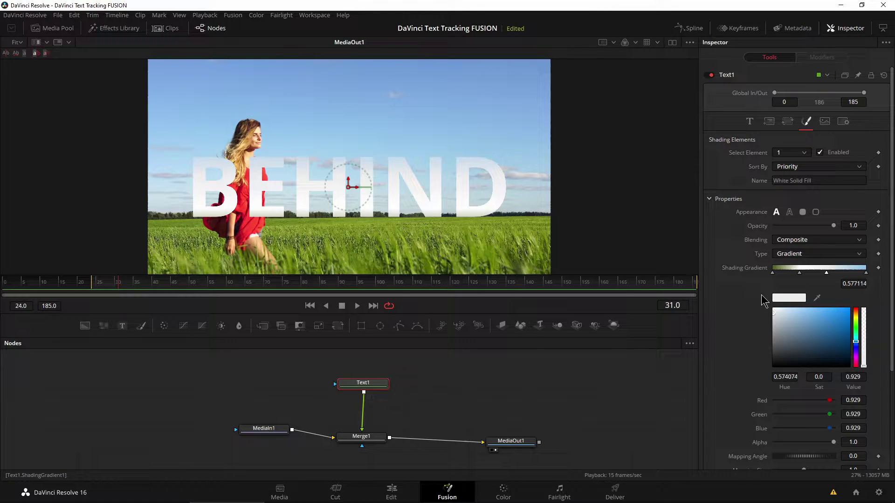
Enable shading element 2 as an outline on the BEHIND text and change its type to Gradient
click(804, 153)
click(793, 176)
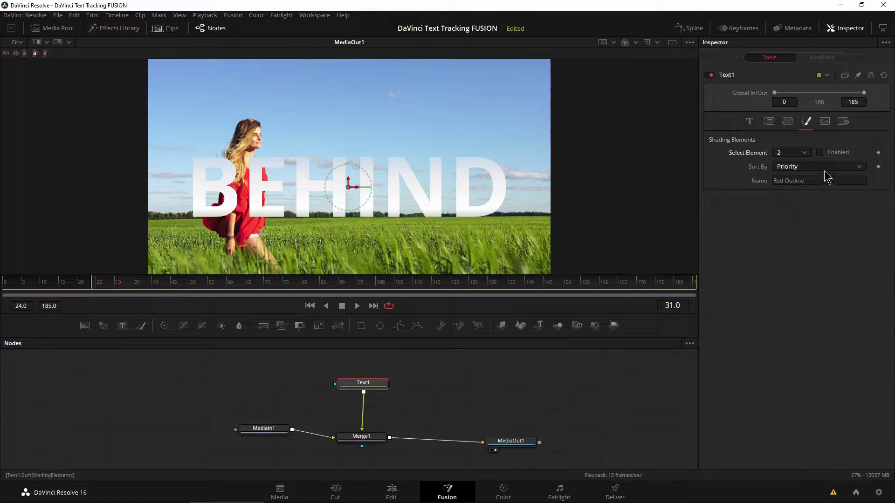
click(819, 153)
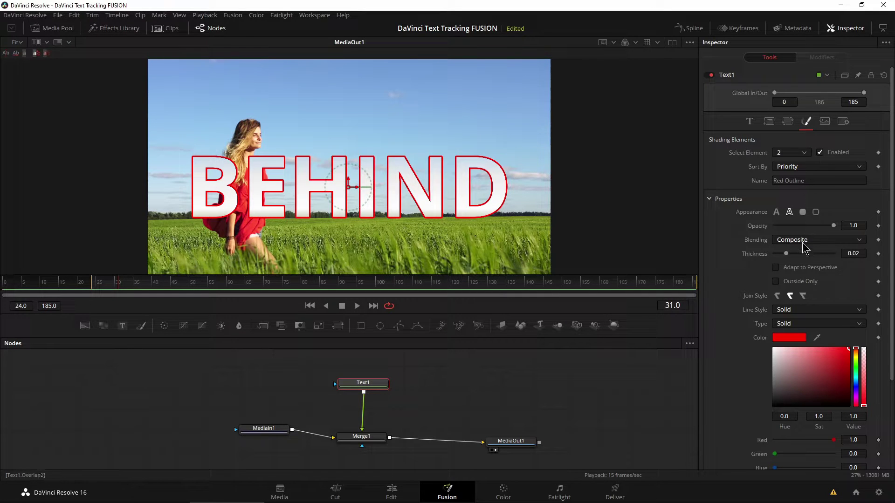
click(795, 324)
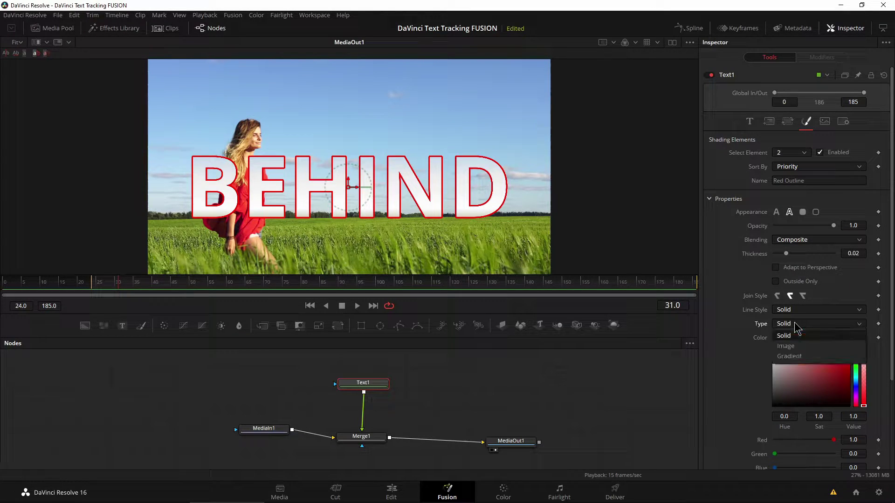
click(788, 351)
Rotate the mapping angle of the outline's gradient so it runs diagonally across the letters
scroll(789, 359, down, 4)
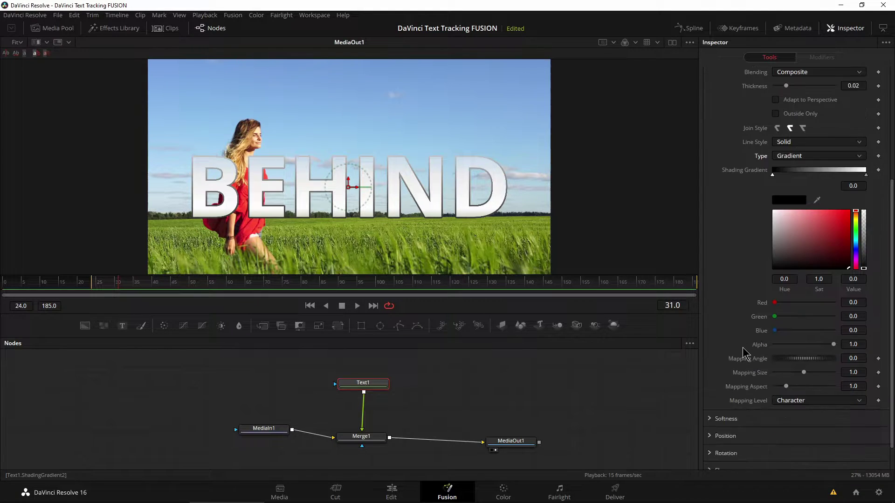
drag(808, 366, 782, 360)
scroll(751, 292, up, 1)
scroll(751, 292, up, 1)
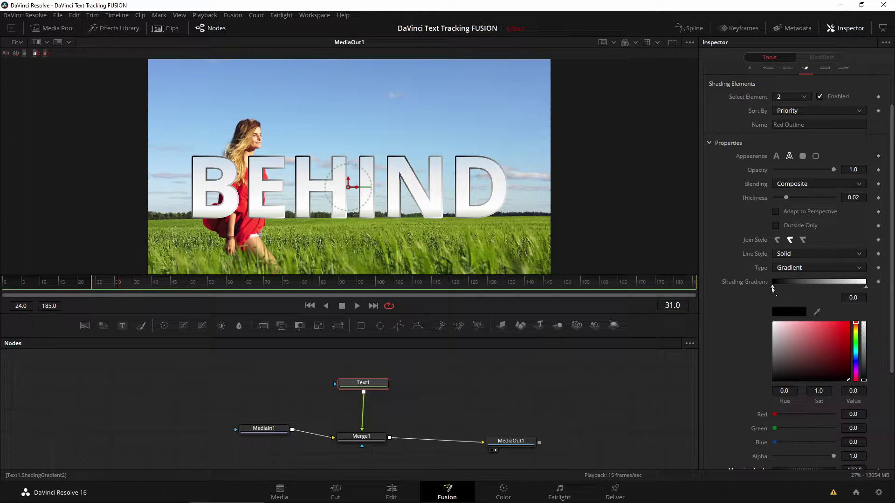
Set the outline gradient's start color to gray with value 0.394 and its end color to gray with value 0.559
click(788, 311)
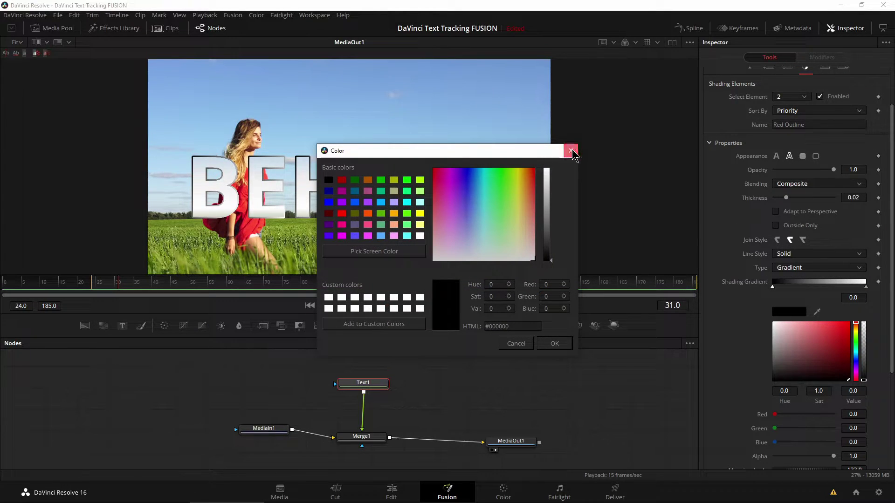
click(571, 150)
drag(774, 375, 766, 357)
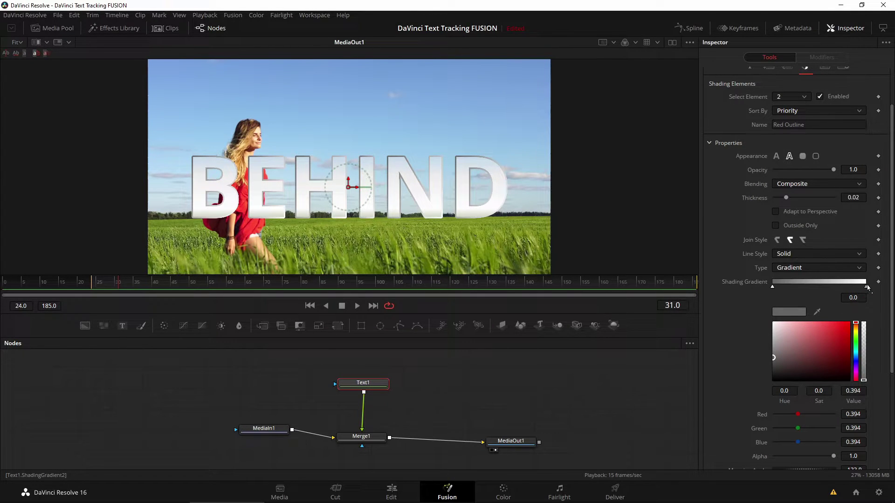
click(865, 287)
drag(773, 343, 768, 357)
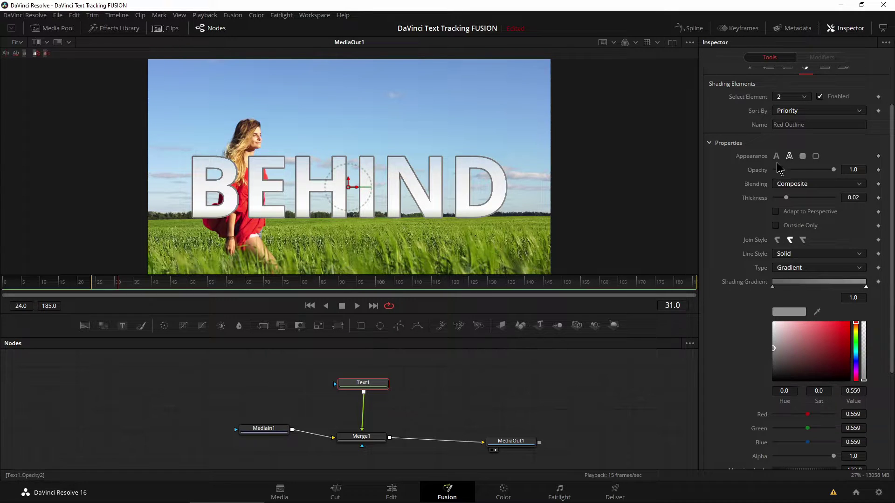
Enable shading element 3 to give the text a black shadow
click(803, 96)
click(792, 130)
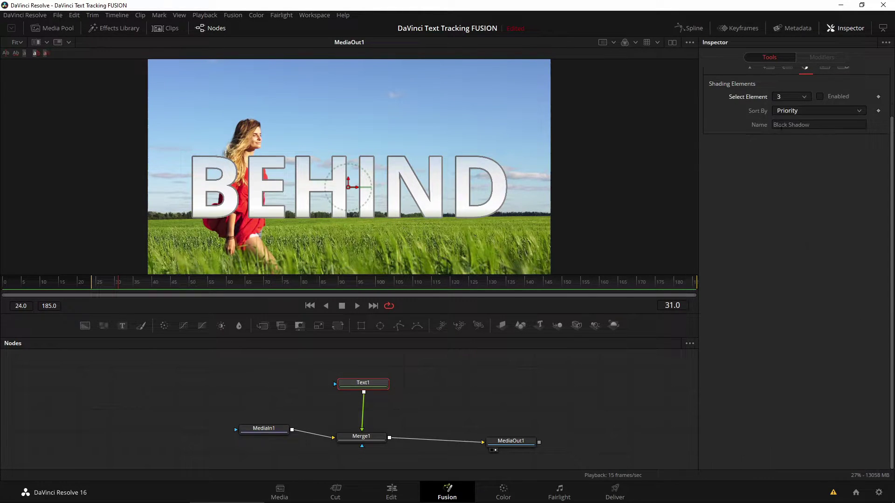
click(819, 96)
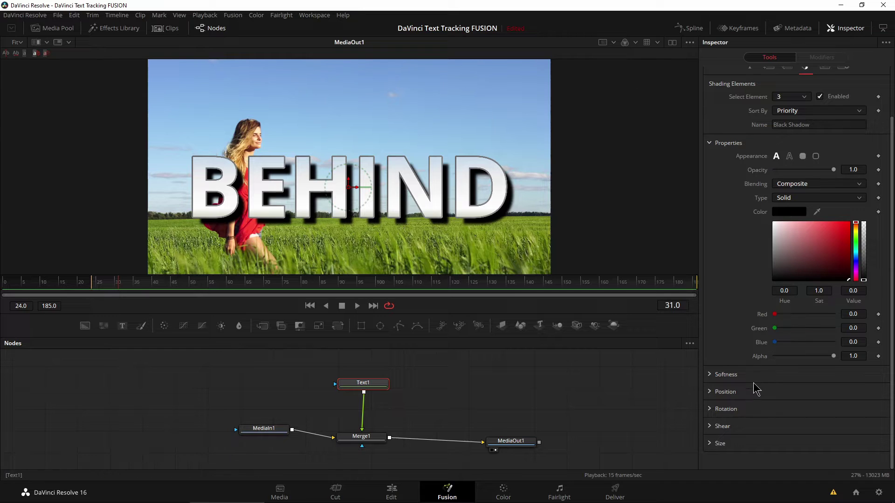
scroll(792, 280, up, 3)
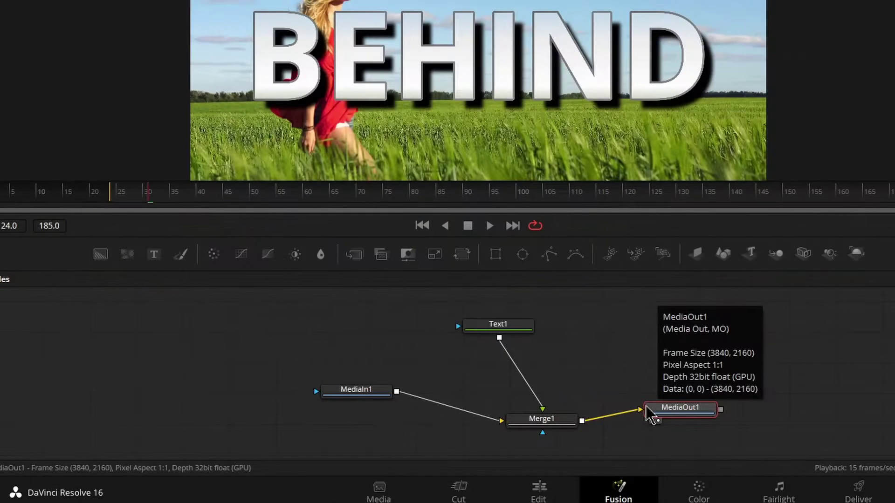
Arrange the nodes so that Text1 sits directly above Merge1
drag(553, 426, 558, 430)
drag(486, 325, 548, 358)
click(544, 350)
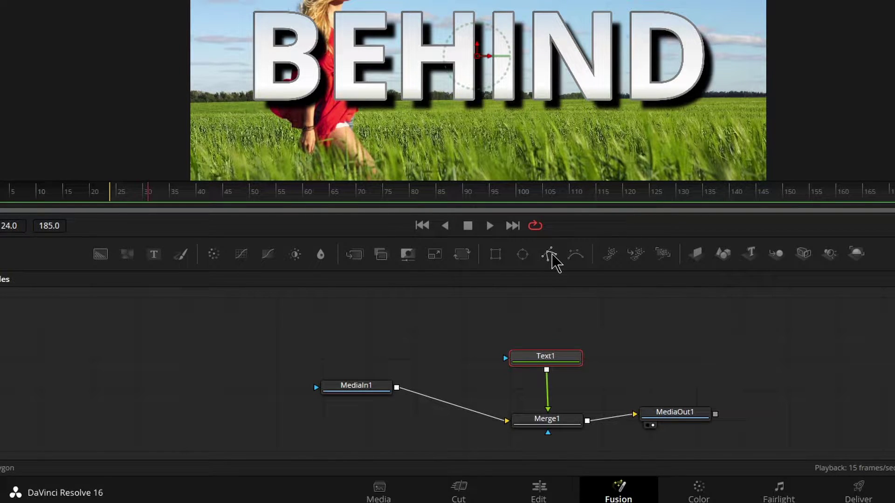
Add a Polygon mask node and connect it to the mask input of Text1
drag(552, 256, 500, 316)
drag(443, 323, 506, 358)
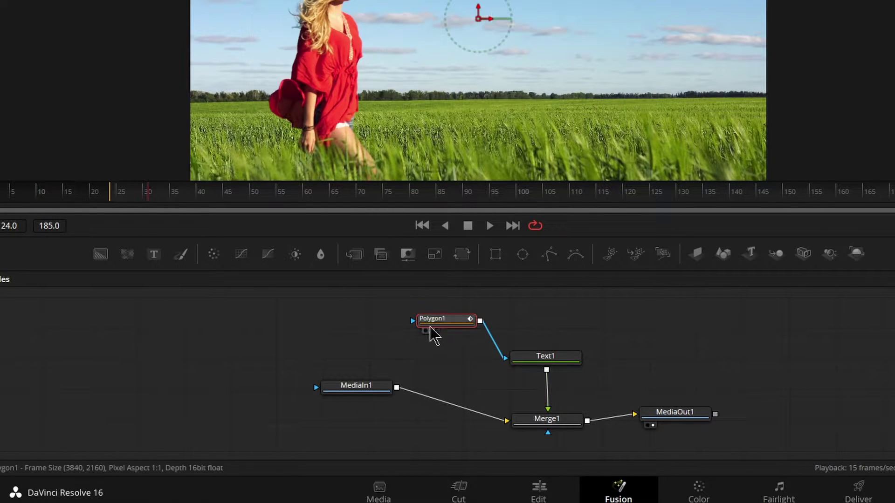
scroll(448, 356, up, 2)
drag(458, 316, 435, 340)
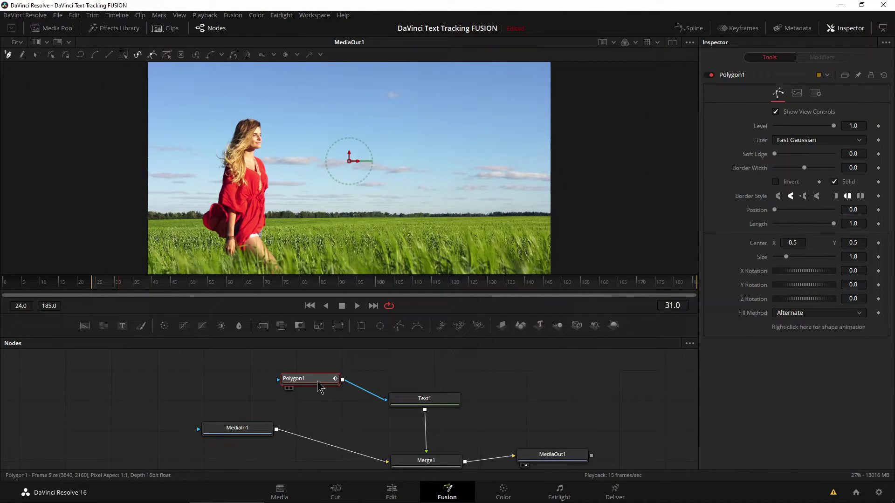
Try inverting the polygon mask, then restore its original non-inverted setting
click(774, 181)
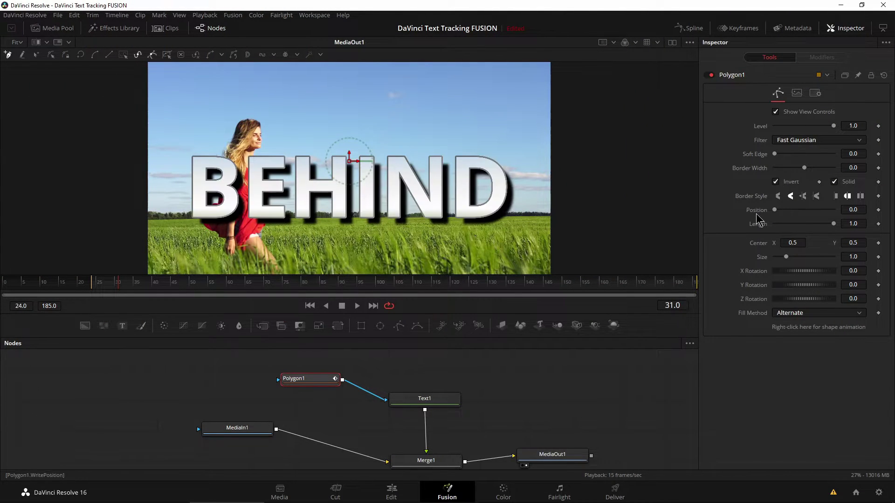
click(774, 182)
mouse_move(385, 400)
mouse_down()
mouse_move(354, 397)
mouse_move(360, 389)
mouse_move(386, 400)
mouse_up()
drag(317, 388, 325, 388)
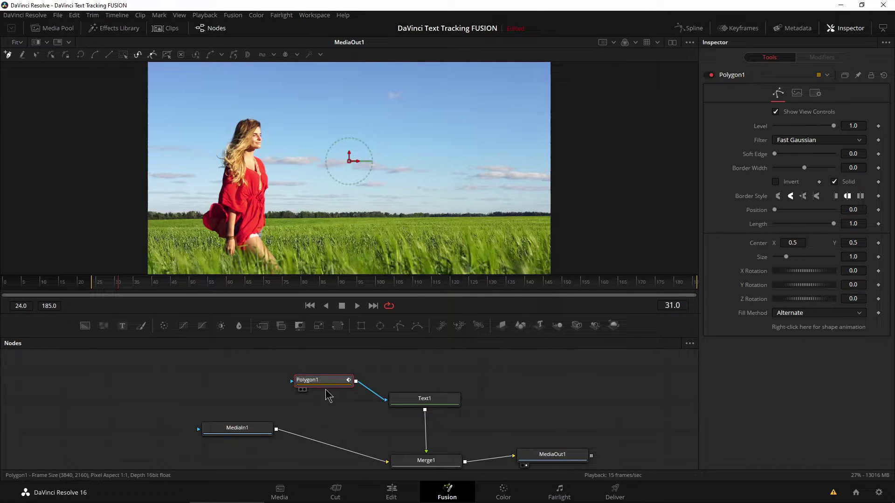
At frame 24, start a polygon outline at the top of the woman's head and trace down her hair and back
drag(120, 290, 91, 284)
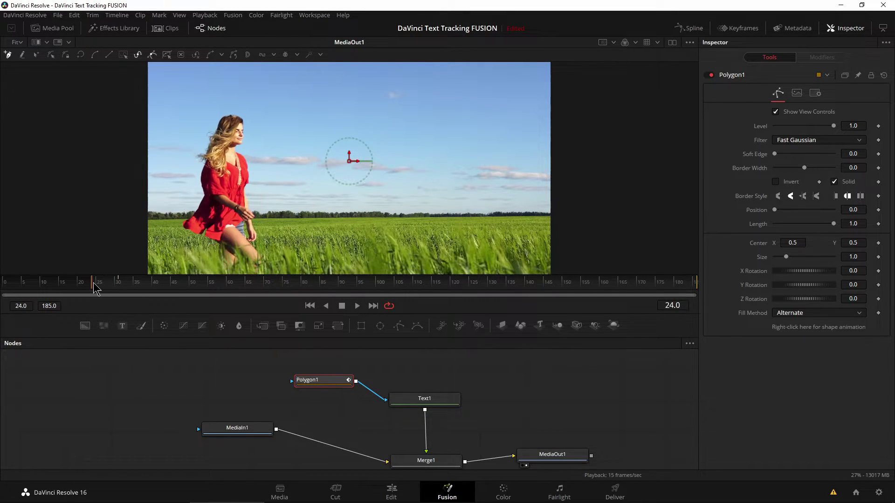
scroll(251, 193, up, 5)
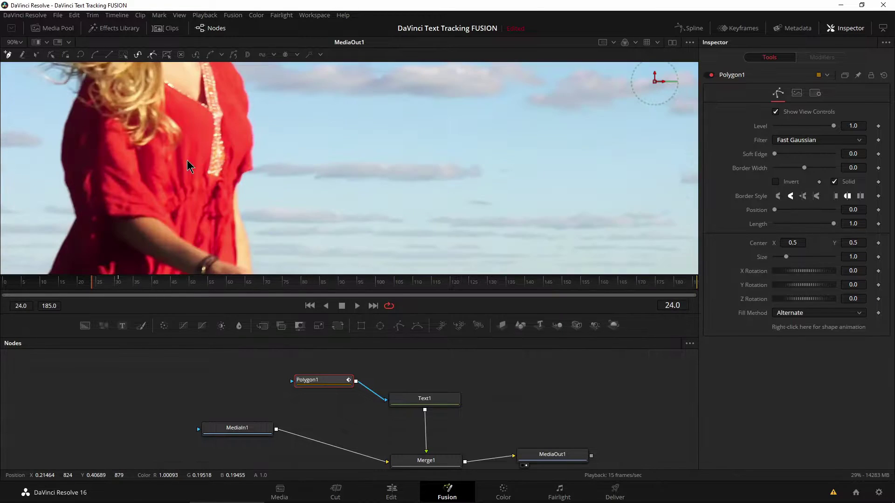
drag(426, 134, 417, 219)
click(415, 77)
click(374, 103)
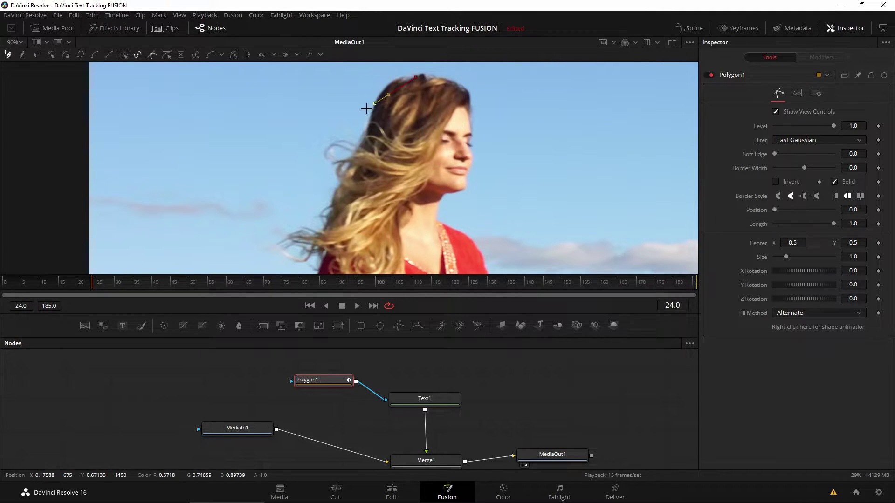
click(352, 149)
click(329, 216)
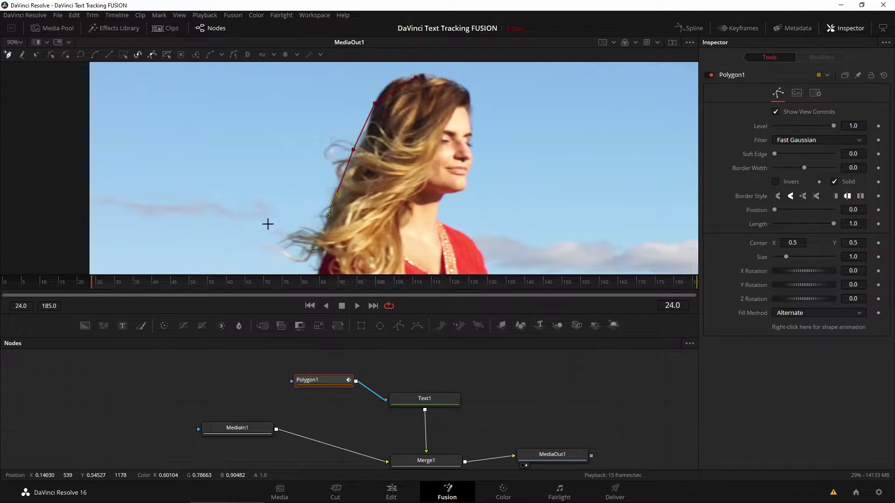
drag(259, 231, 201, 126)
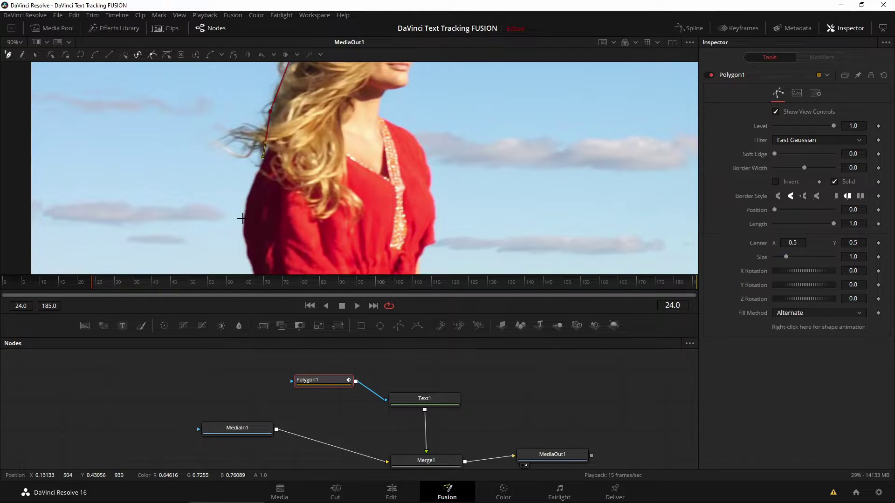
drag(209, 210, 139, 96)
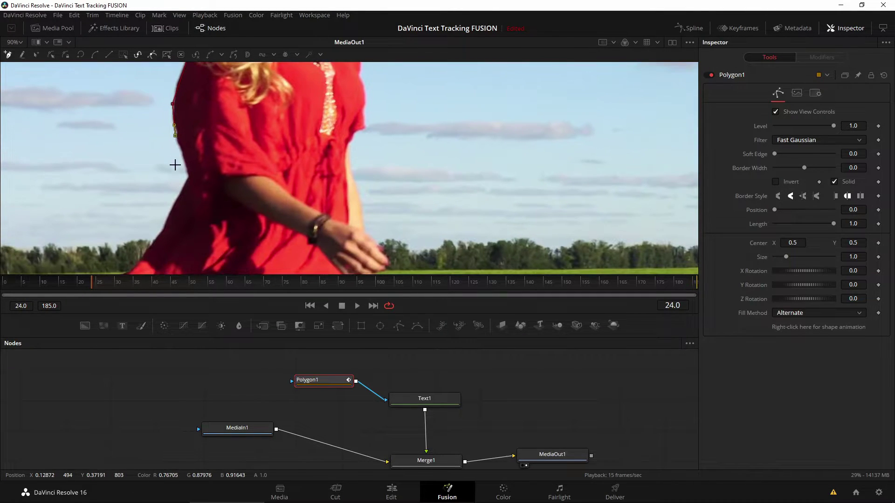
drag(157, 197, 227, 94)
Continue the polygon down the back of the dress, around its lower part and up the woman's front
click(172, 179)
click(179, 209)
click(237, 228)
click(250, 225)
click(260, 214)
click(257, 235)
click(465, 250)
click(457, 164)
Trace the polygon up the front of the shoulder, neck, chin and face
drag(432, 98, 462, 196)
drag(391, 93, 426, 263)
click(450, 168)
click(469, 162)
click(471, 148)
drag(479, 114, 473, 210)
click(468, 214)
Curve the polygon around the forehead and over the top of the head, and close it at its starting point
scroll(475, 212, up, 5)
click(450, 146)
drag(453, 131, 410, 215)
drag(402, 140, 379, 149)
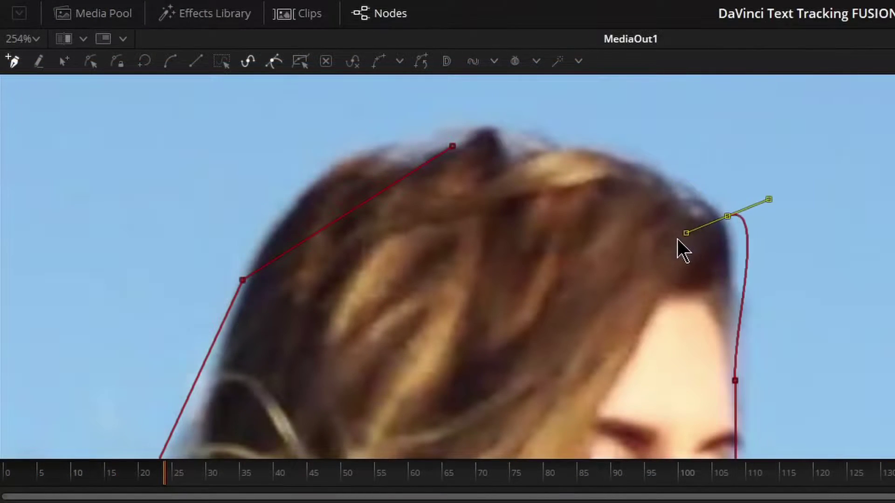
drag(685, 233, 679, 126)
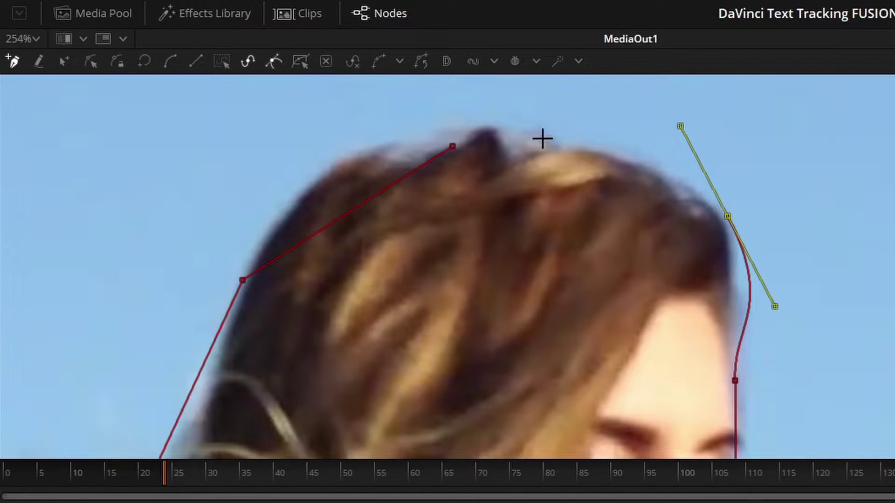
drag(619, 148, 542, 139)
click(452, 146)
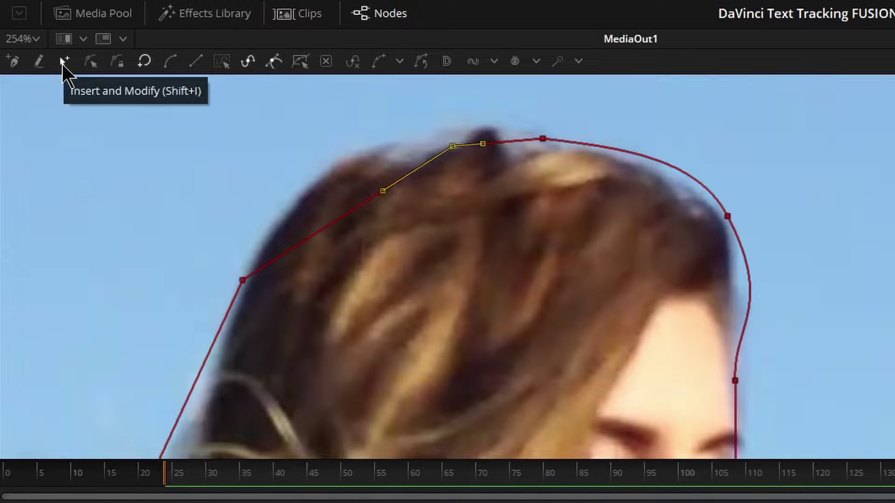
Reshape the polygon in Insert and Modify mode so it curves around the upper back of the head
drag(116, 265, 284, 203)
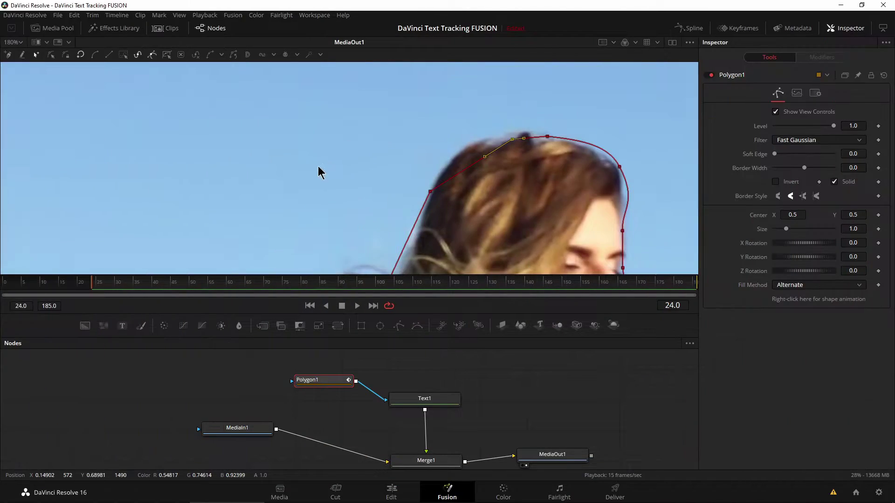
scroll(574, 265, down, 4)
drag(508, 344, 391, 184)
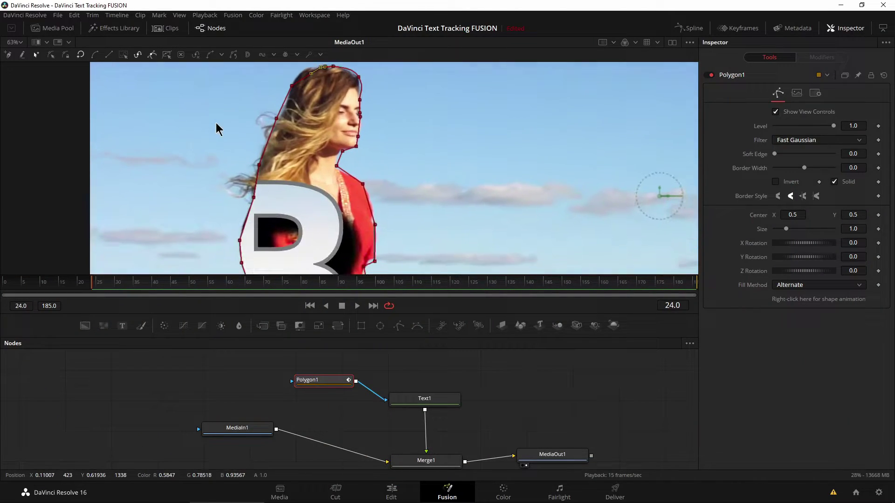
scroll(227, 150, up, 5)
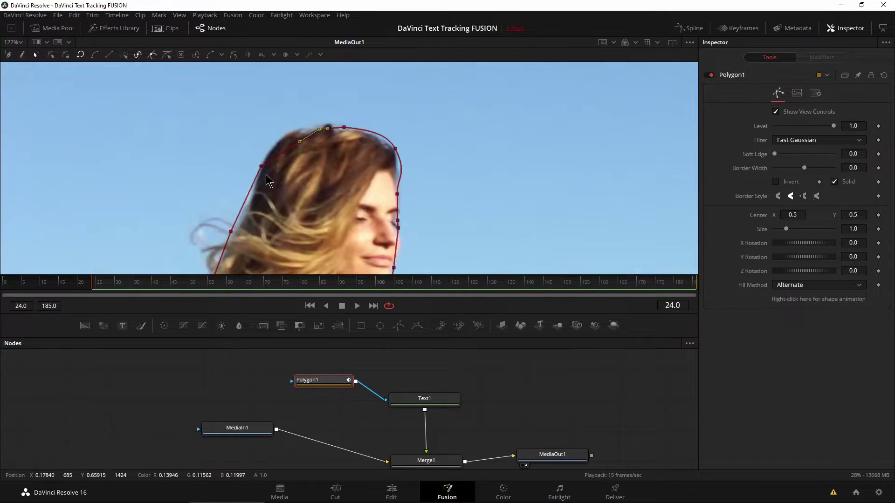
drag(262, 169, 301, 131)
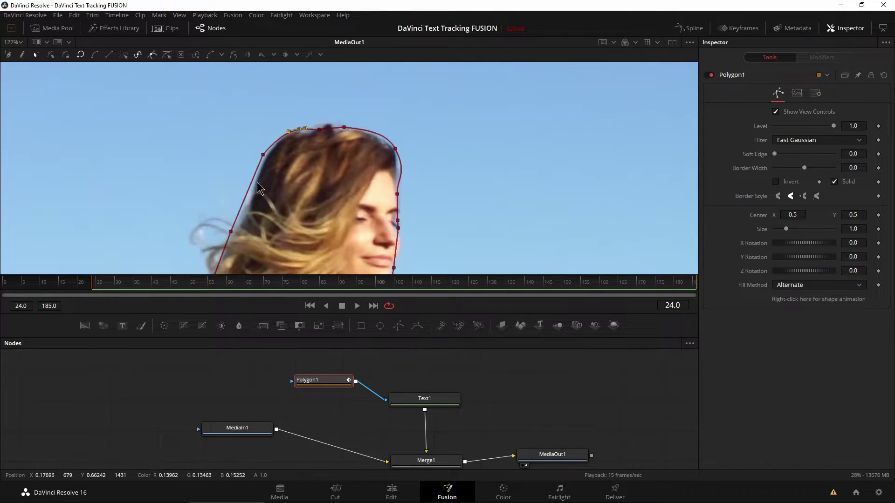
Add a point on the polygon behind the head and adjust its curve handle to follow the hair
click(246, 195)
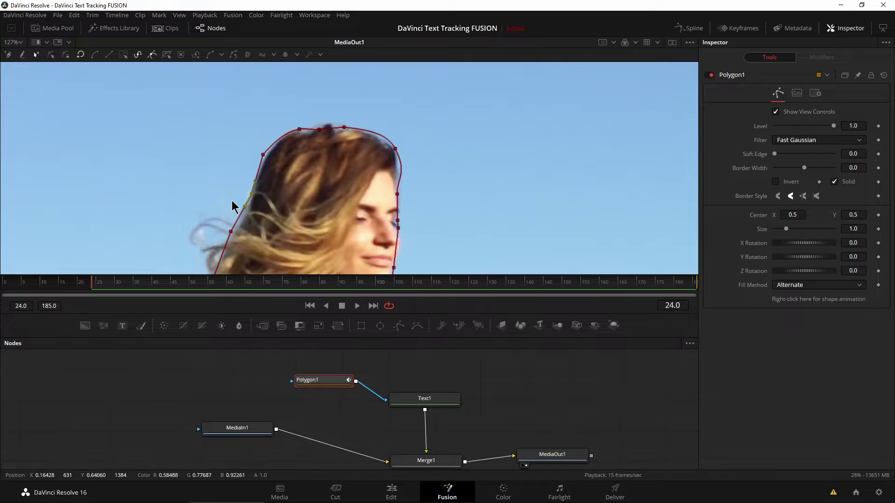
scroll(232, 202, up, 4)
drag(259, 126, 235, 130)
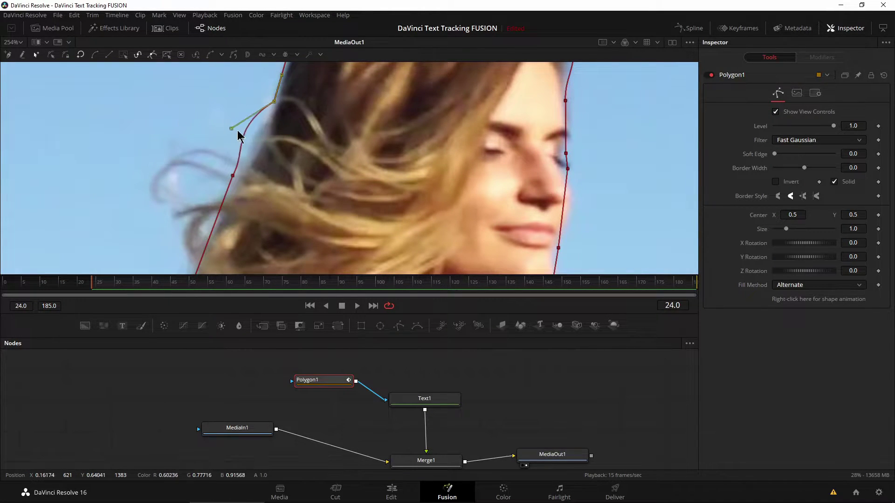
Add points to the polygon along the back of the long hair and fit it down toward the upper back
scroll(204, 119, down, 3)
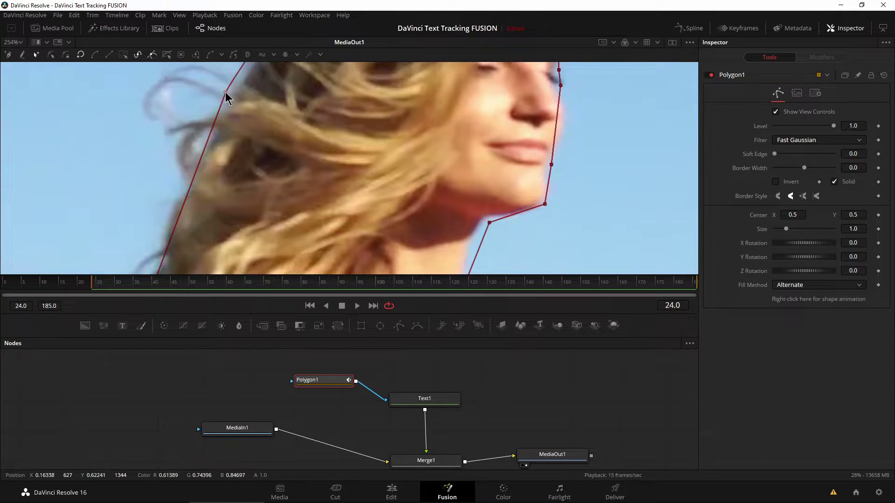
scroll(184, 158, down, 3)
scroll(168, 172, up, 1)
click(185, 147)
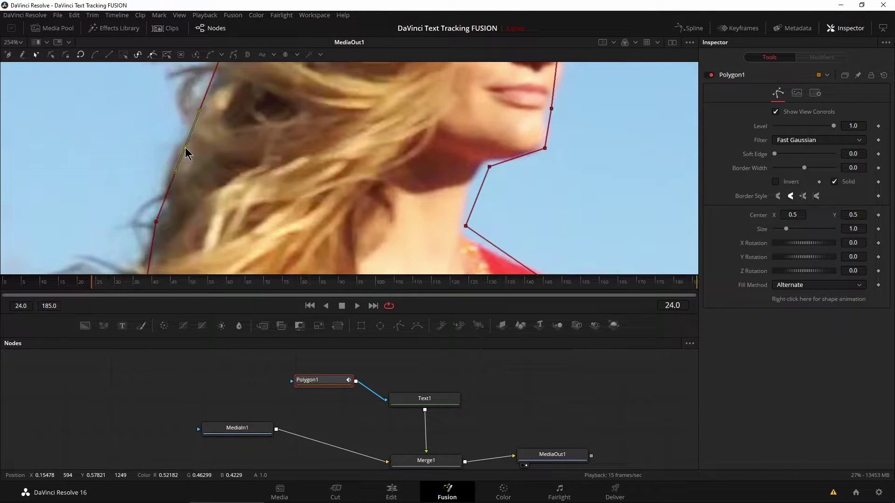
scroll(120, 180, down, 3)
click(144, 193)
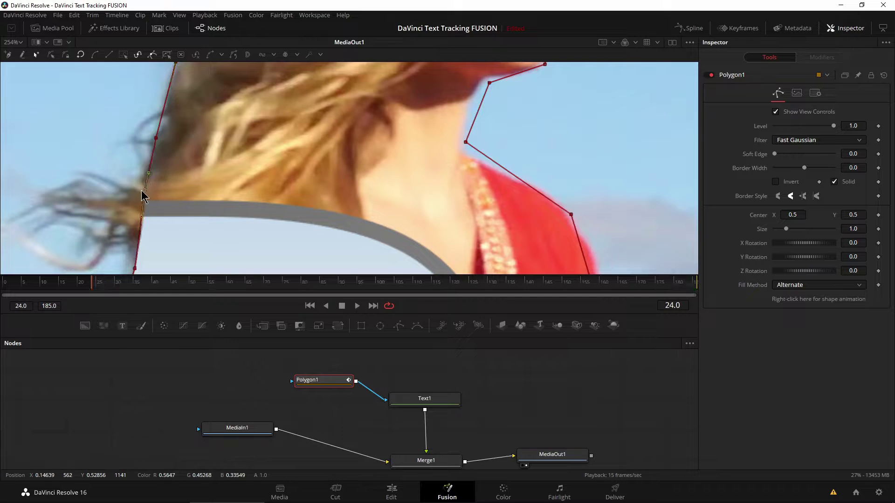
scroll(122, 186, down, 3)
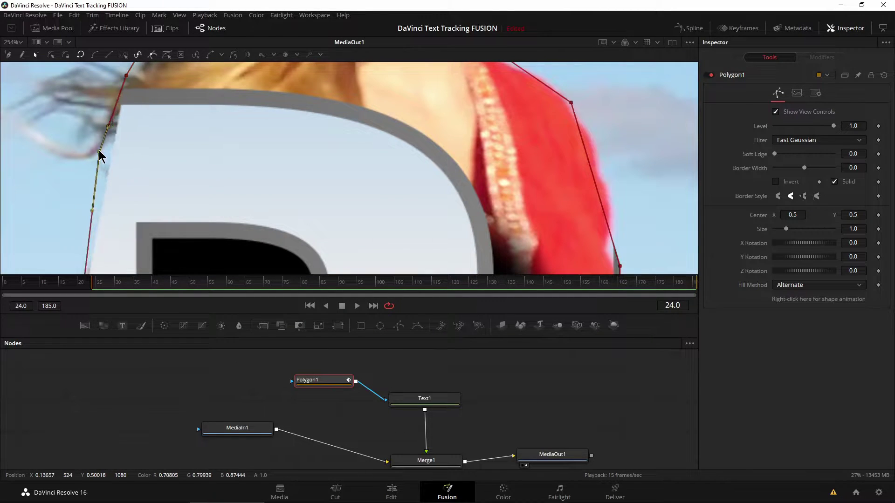
scroll(165, 168, down, 5)
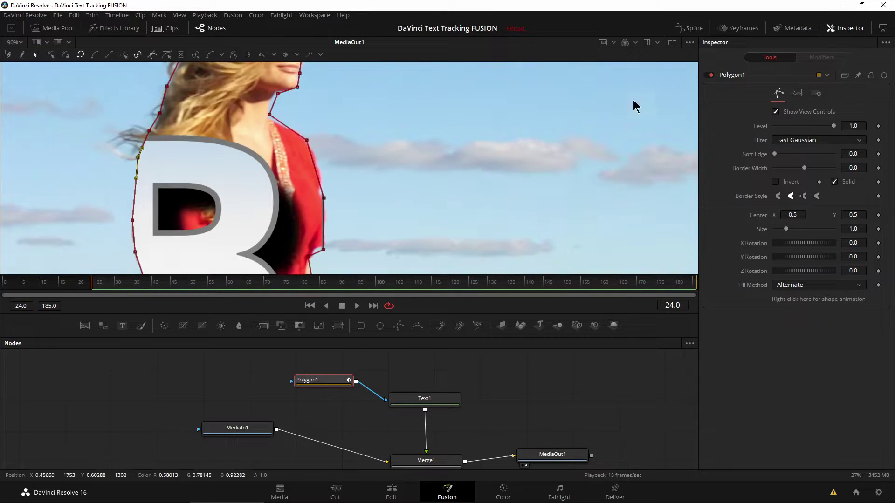
Invert the polygon mask so the woman is cut out of the title and check it on the full frame
click(775, 181)
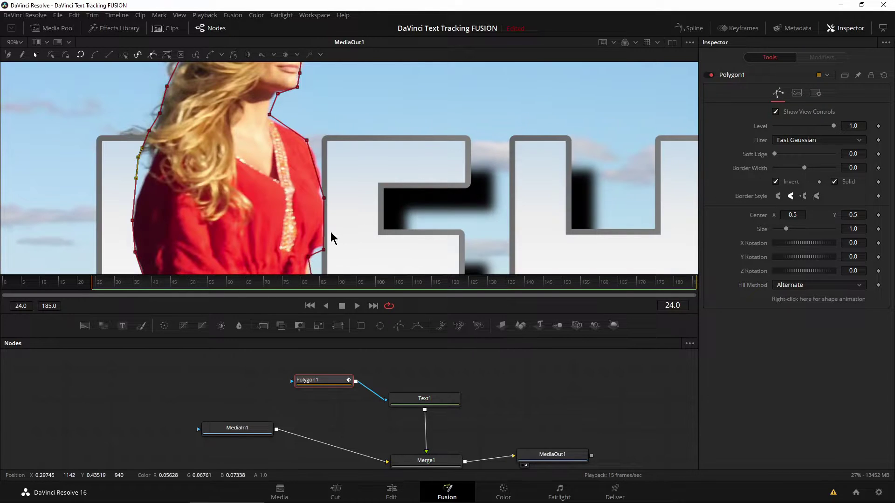
scroll(335, 235, down, 5)
Tighten the polygon around the hair ends and the rear shoulder, moving its points onto the edge of the dress
scroll(258, 194, up, 10)
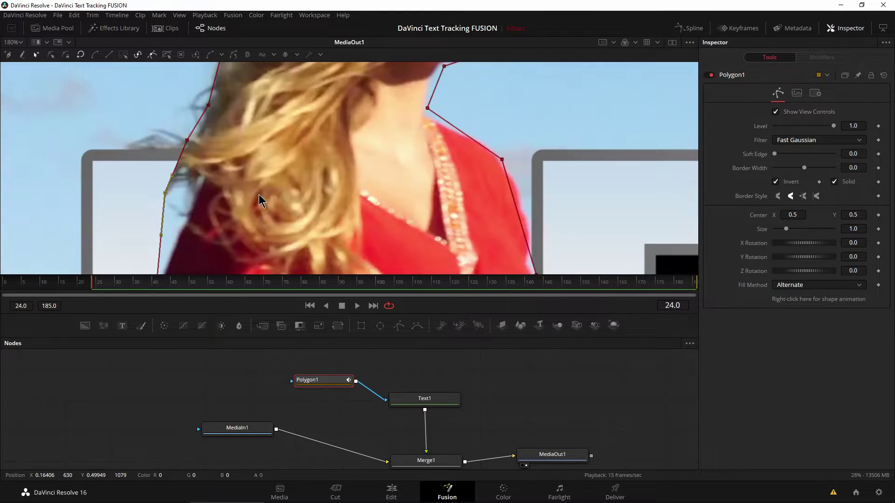
scroll(138, 142, down, 2)
drag(121, 113, 137, 107)
drag(97, 164, 131, 165)
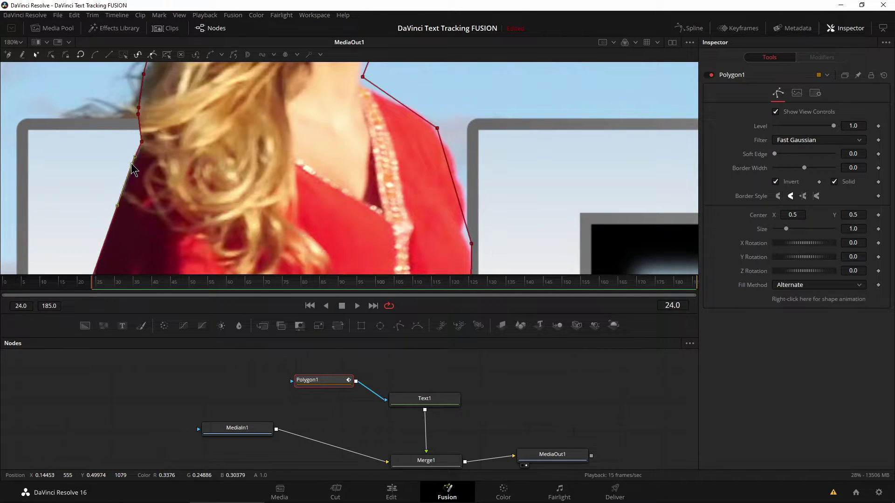
drag(173, 206, 258, 94)
drag(189, 133, 185, 127)
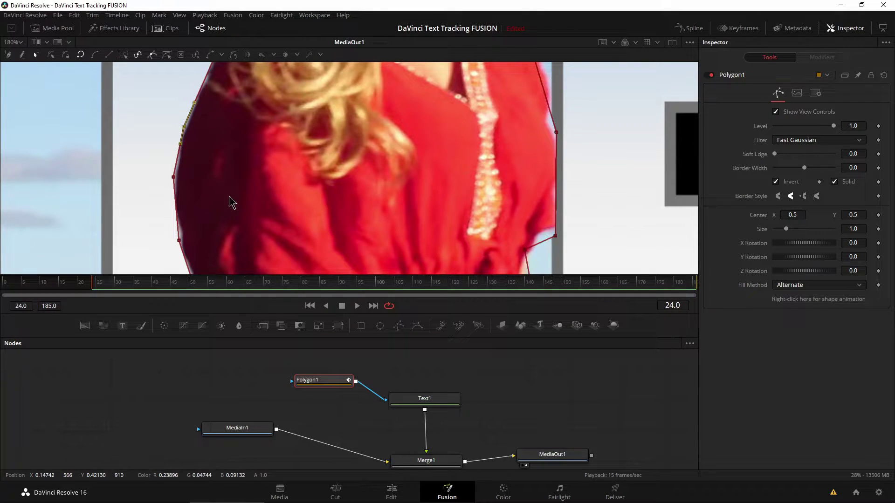
Move the polygon's points onto the dress edge along the lower back and in at the waist
drag(240, 233, 248, 169)
drag(186, 176, 190, 175)
drag(284, 196, 296, 110)
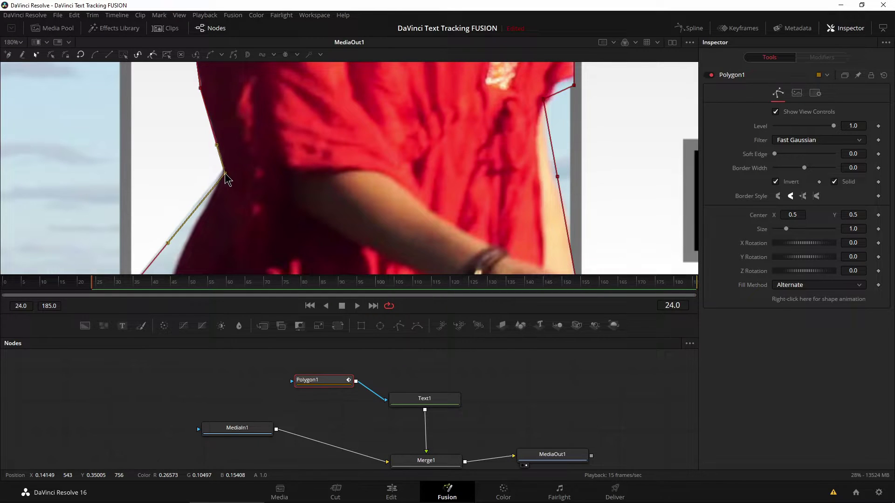
drag(200, 138, 221, 156)
scroll(303, 178, down, 8)
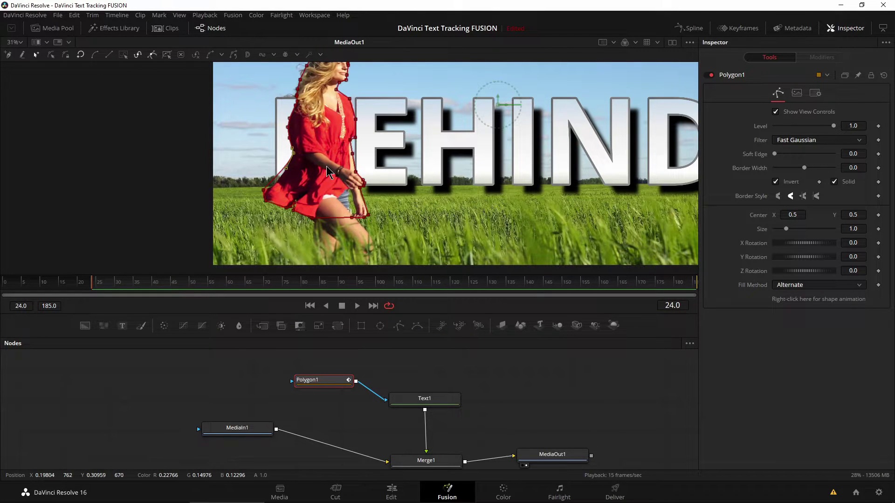
Reshape the polygon between the waist and the flared rear hem so it follows the skirt's concave edge
scroll(298, 181, up, 5)
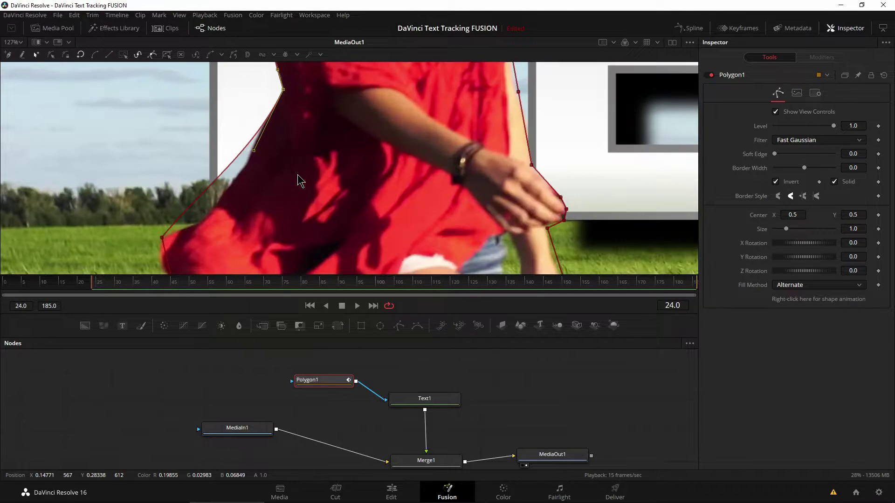
drag(230, 166, 215, 202)
drag(236, 173, 216, 206)
click(210, 201)
Curve the polygon along the front arm and add a point so it follows the underside of the front sleeve
drag(252, 238, 279, 166)
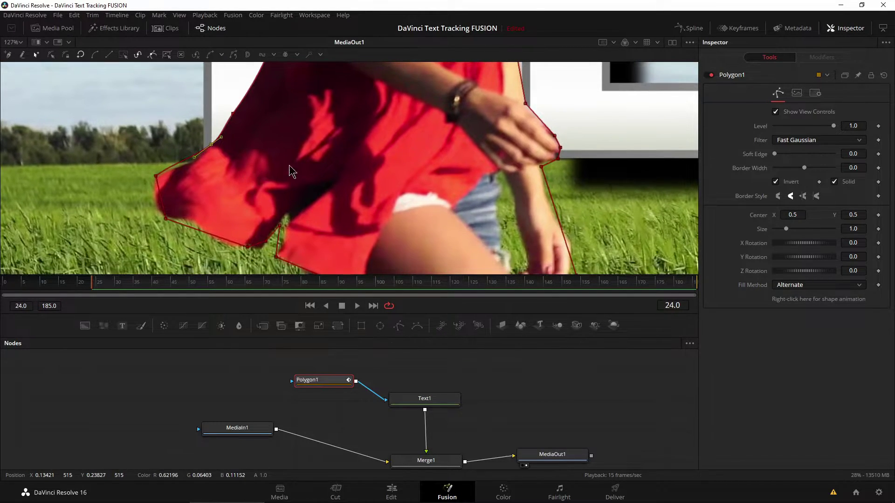
drag(355, 150, 166, 219)
drag(267, 126, 186, 171)
scroll(182, 178, up, 2)
scroll(200, 171, down, 2)
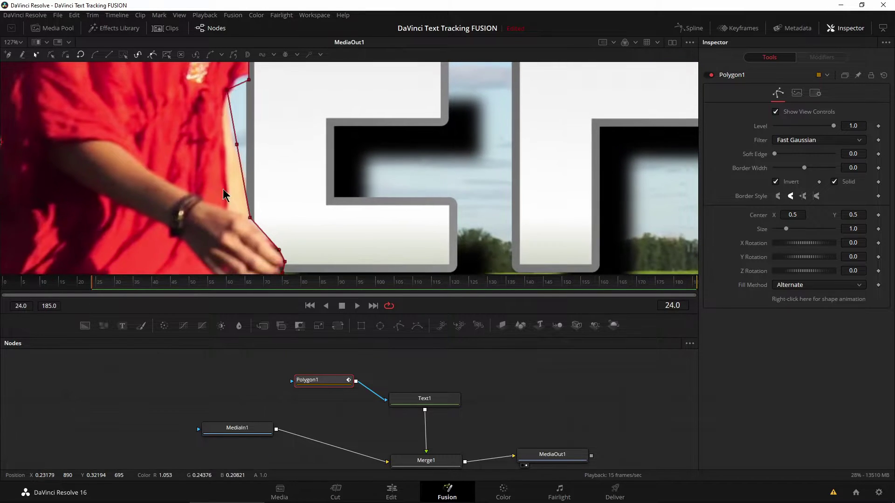
scroll(243, 196, up, 2)
drag(177, 242, 137, 43)
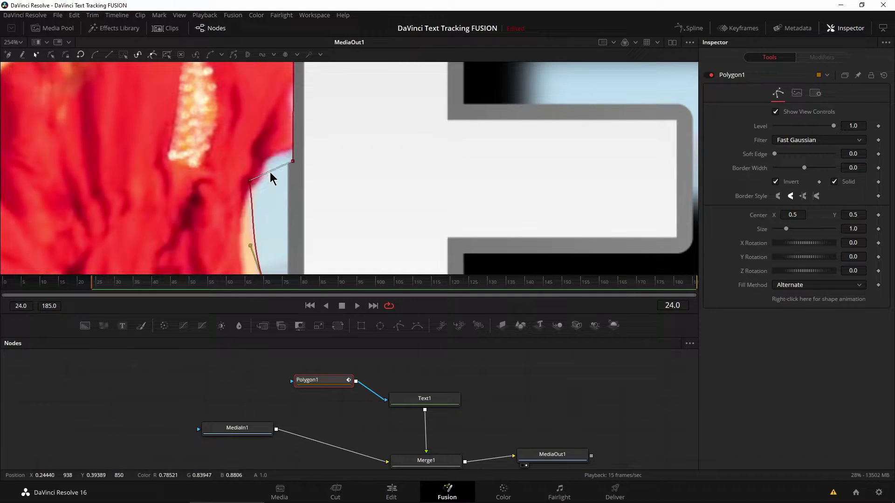
click(293, 163)
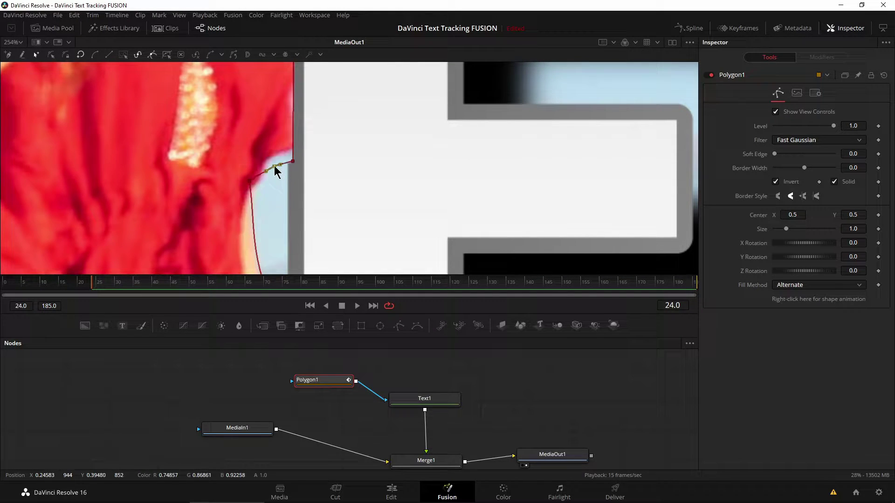
mouse_move(249, 183)
mouse_down()
mouse_move(258, 185)
mouse_move(249, 185)
mouse_up()
Try the Soft Edge setting on the polygon mask and return it to 0.0
scroll(258, 190, up, 2)
scroll(258, 189, up, 2)
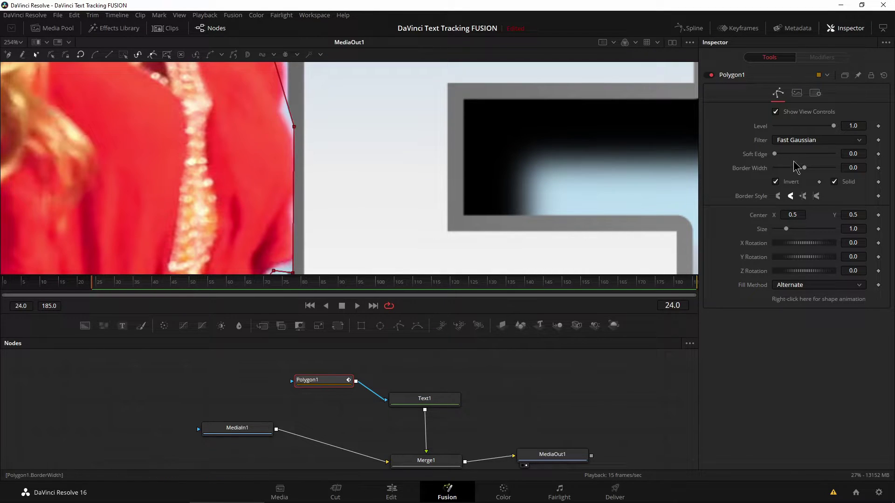
drag(776, 159, 786, 159)
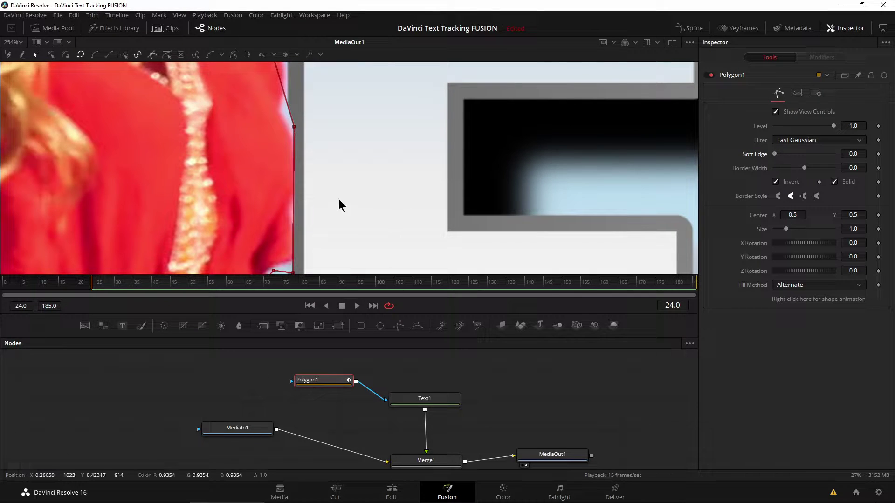
Add points to the polygon along the front sleeve and upper arm so it bulges out to the dress edge
drag(294, 187, 300, 186)
click(293, 126)
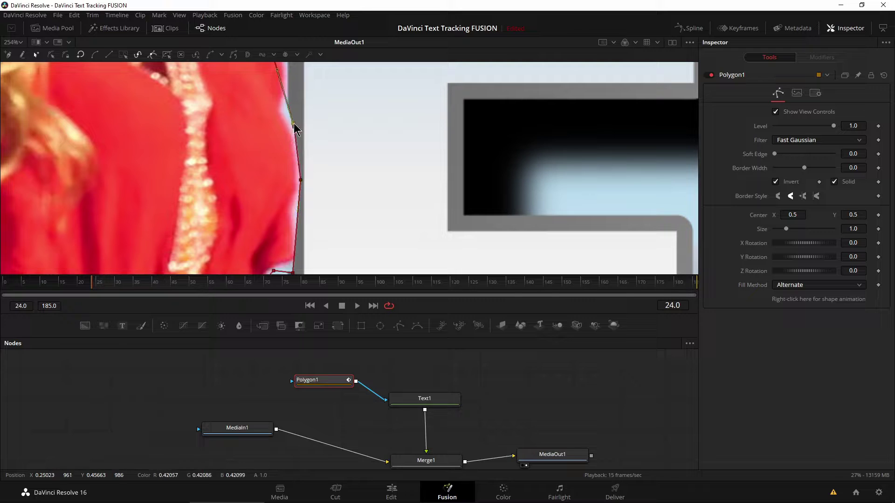
scroll(294, 131, up, 3)
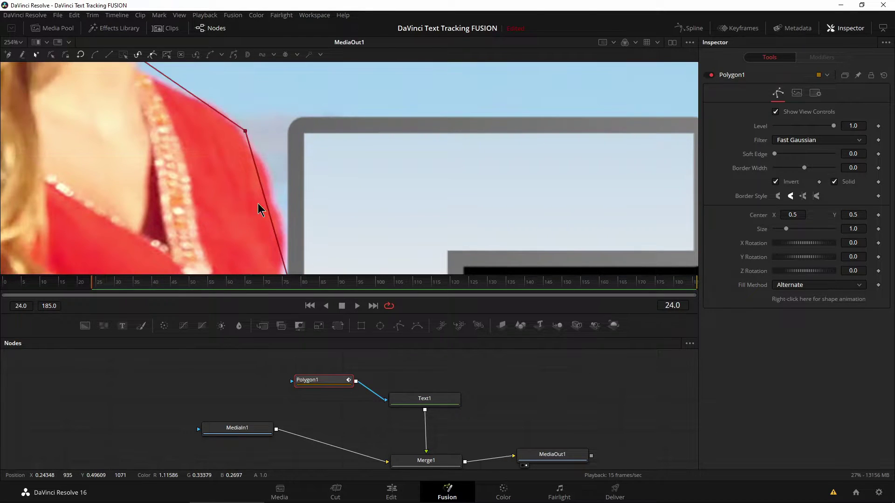
click(267, 207)
drag(268, 210, 277, 205)
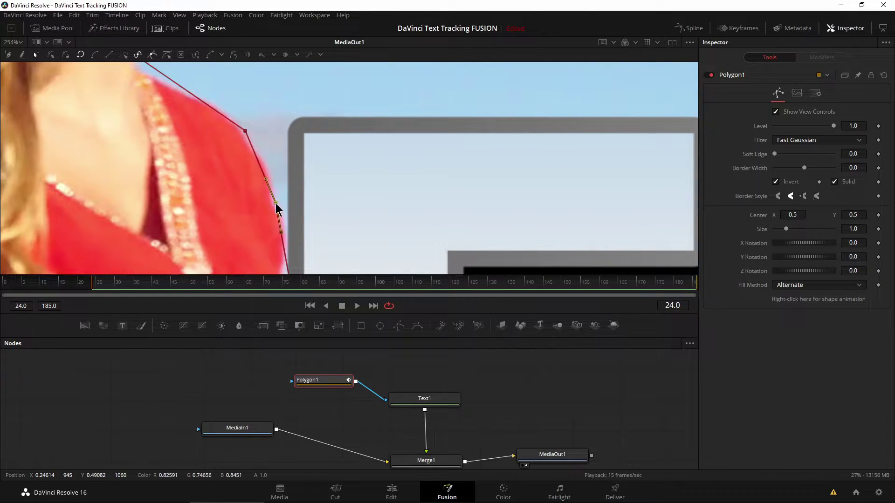
scroll(282, 220, down, 1)
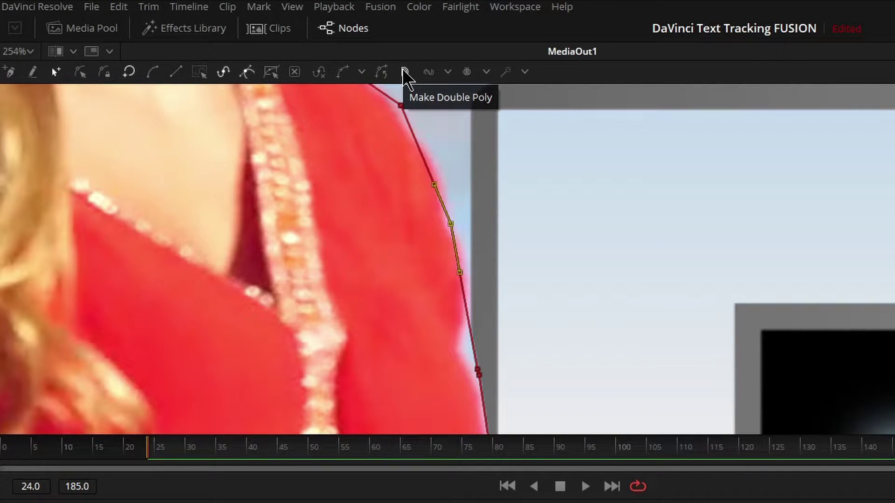
Try Make Double Poly on the mask and fit points into the small notch in the front sleeve's edge
click(404, 72)
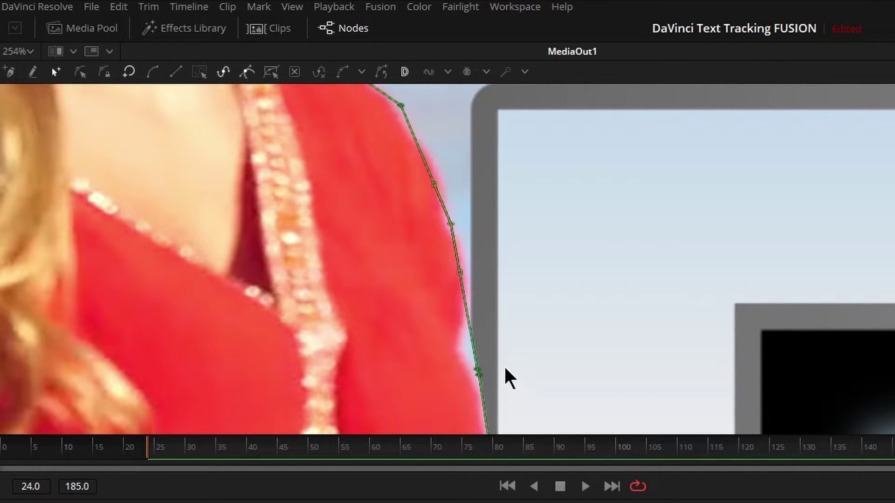
scroll(504, 373, up, 5)
drag(429, 382, 408, 359)
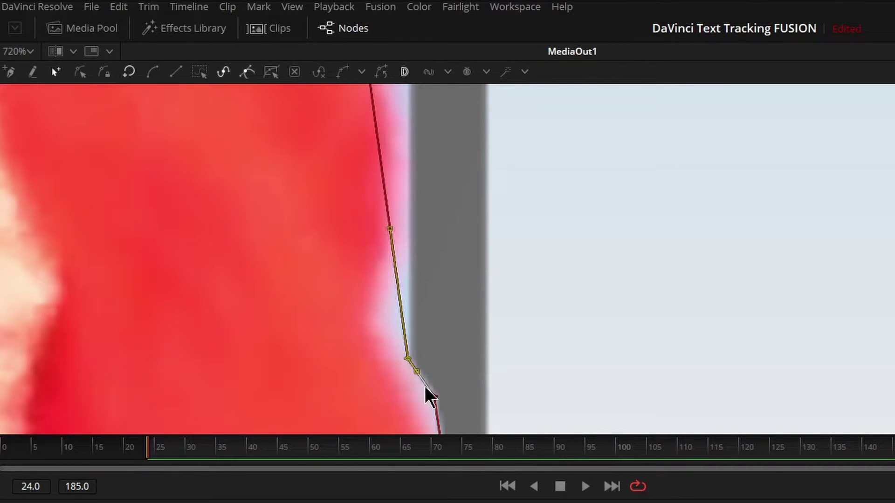
mouse_move(428, 390)
mouse_down()
mouse_move(420, 391)
mouse_move(426, 402)
mouse_up()
Try separating the double polygon's edges at the front sleeve and undo back to the single polygon
mouse_move(383, 199)
mouse_down()
mouse_move(522, 186)
mouse_move(293, 190)
mouse_move(394, 193)
mouse_up()
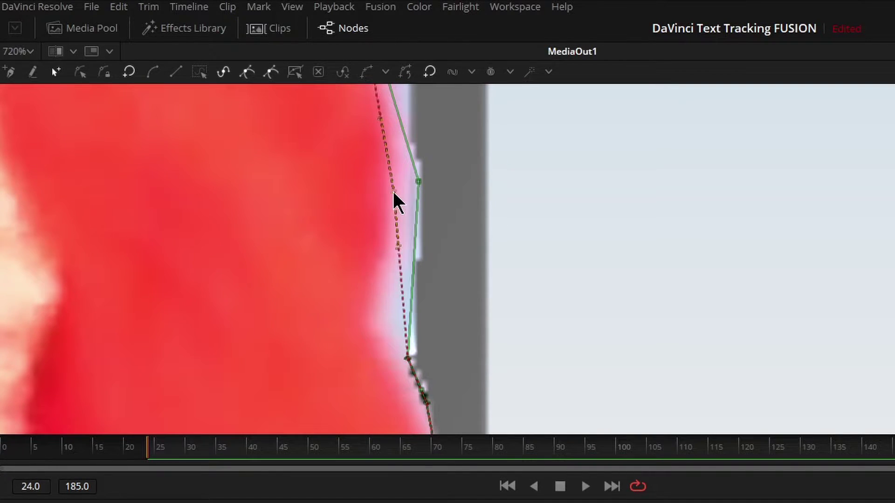
key(ctrl+z)
key(ctrl+z)
key(ctrl+z)
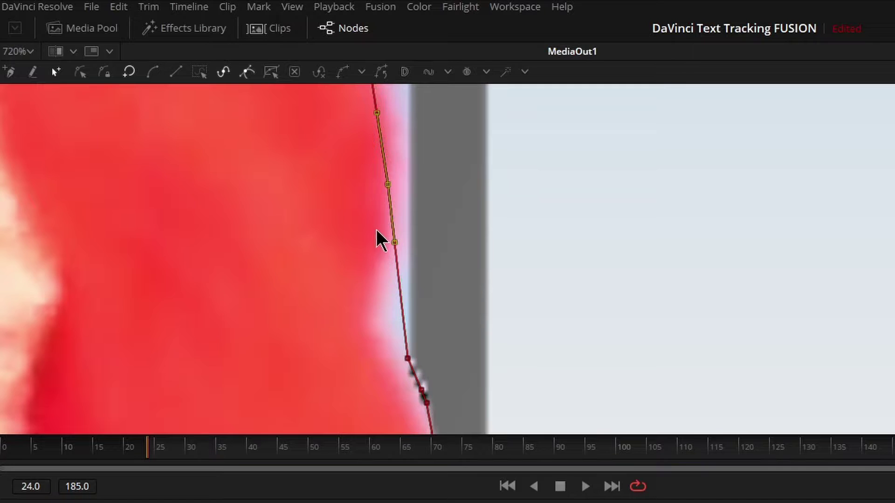
Try Roto Assist while adding and adjusting points on the polygon around the front shoulder, and switch it off
scroll(263, 262, up, 3)
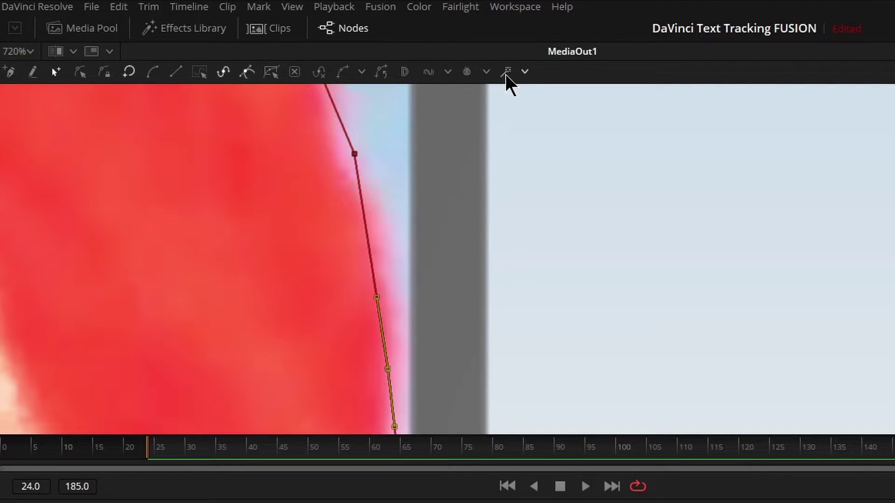
scroll(480, 247, down, 3)
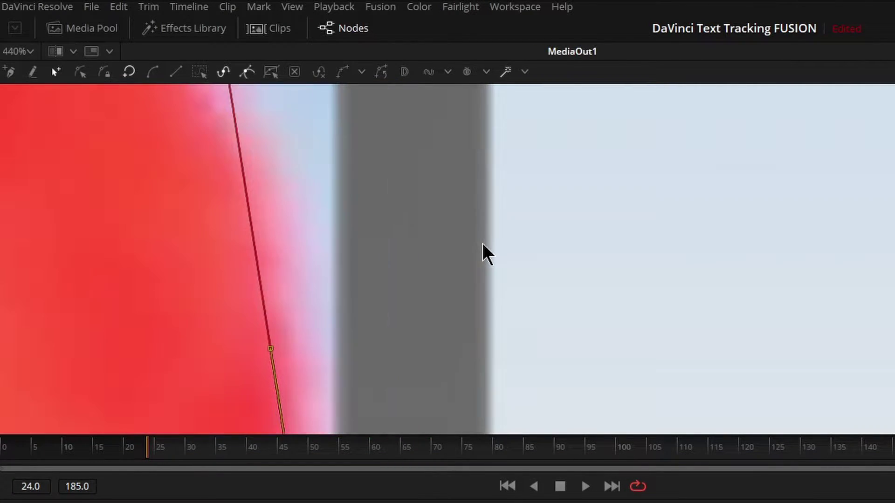
scroll(389, 285, down, 3)
drag(348, 162, 460, 297)
mouse_move(395, 226)
mouse_down()
mouse_move(433, 217)
mouse_move(399, 227)
mouse_up()
drag(256, 272, 427, 420)
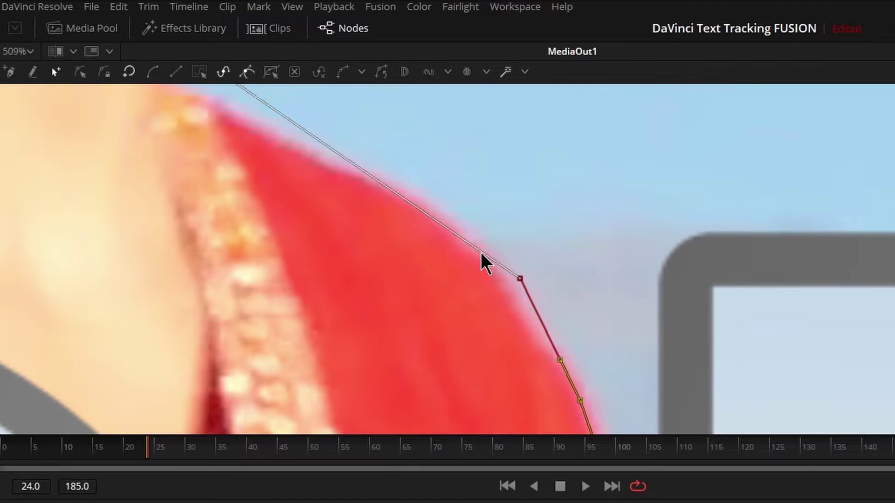
mouse_move(470, 254)
mouse_down()
mouse_move(473, 234)
mouse_move(469, 246)
mouse_up()
click(505, 75)
Reposition the polygon's points along the top of the front shoulder so it follows the red neckline toward the neck
drag(339, 205, 527, 409)
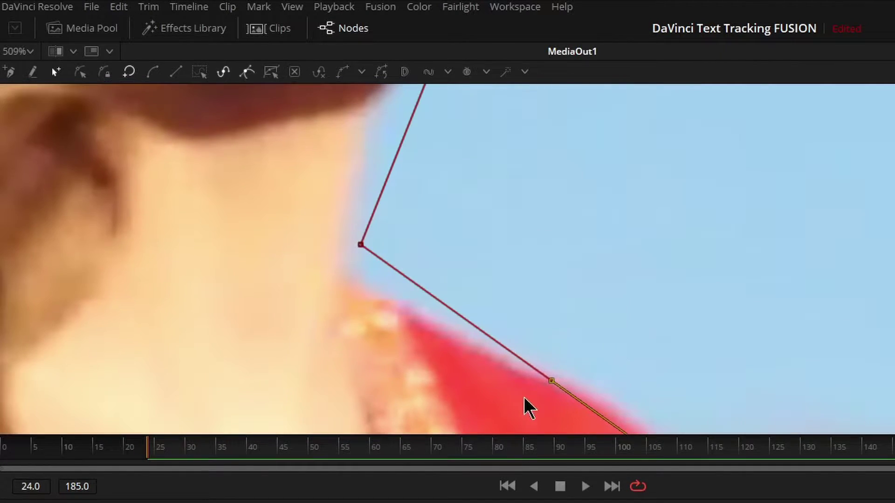
drag(430, 309, 480, 281)
drag(597, 412, 466, 178)
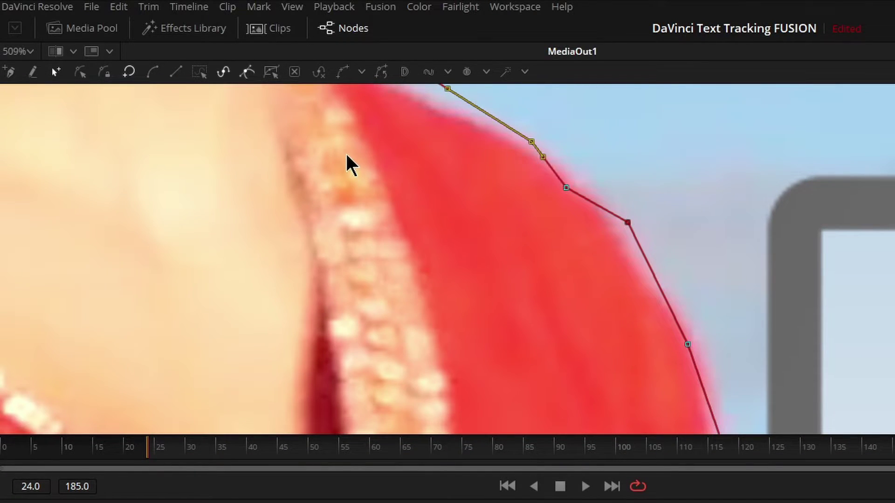
scroll(566, 259, up, 3)
scroll(566, 258, left, 4)
drag(553, 175, 528, 198)
drag(378, 252, 367, 279)
Fit the polygon to the base and front of the neck up to the chin, and check the outline zoomed out
scroll(368, 279, up, 3)
scroll(367, 280, right, 1)
drag(457, 270, 428, 284)
drag(299, 310, 130, 438)
drag(310, 279, 276, 268)
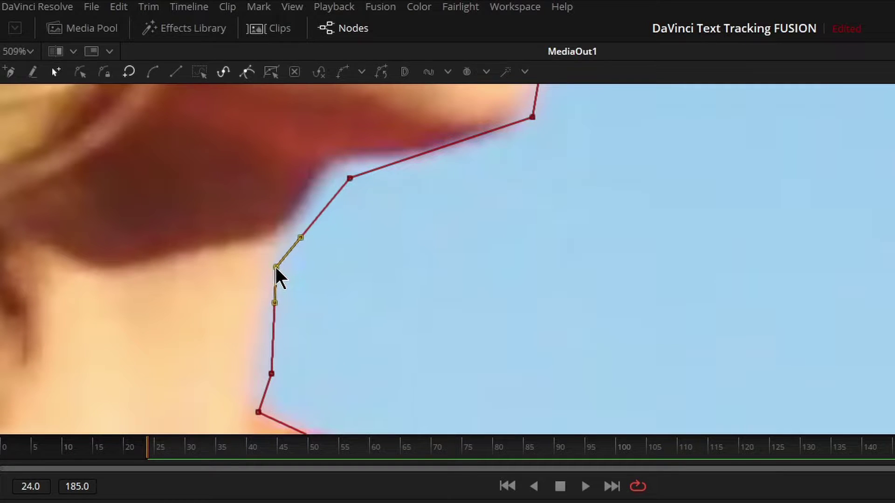
drag(271, 369, 263, 376)
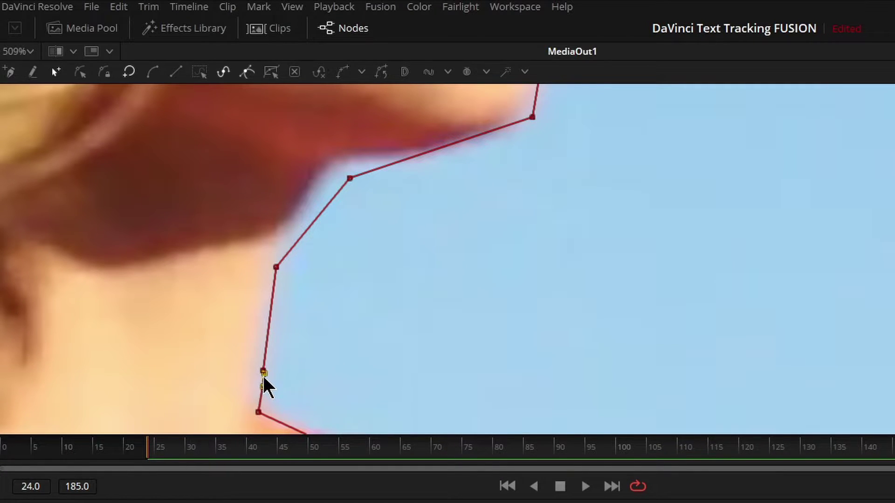
scroll(427, 375, up, 4)
scroll(427, 375, right, 1)
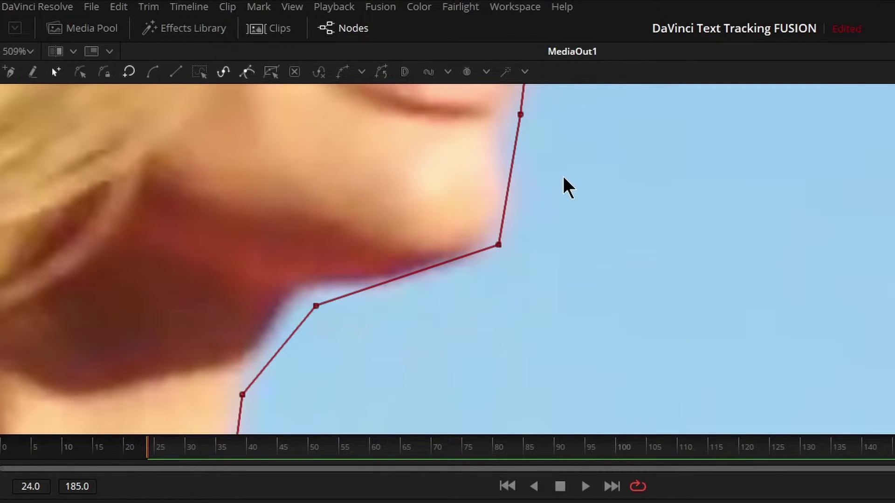
scroll(563, 177, down, 6)
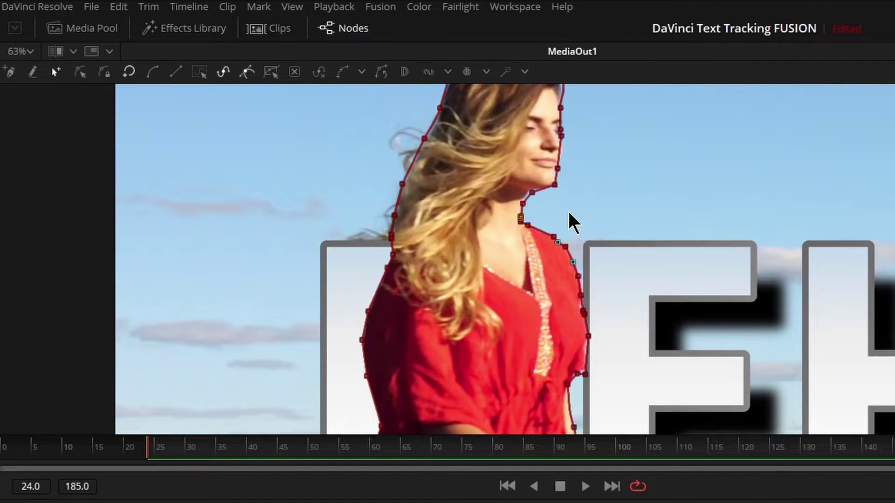
Examine the polygon's fit around the woman's face, hair, shoulder and body at frame 24
scroll(571, 213, up, 2)
drag(568, 186, 571, 428)
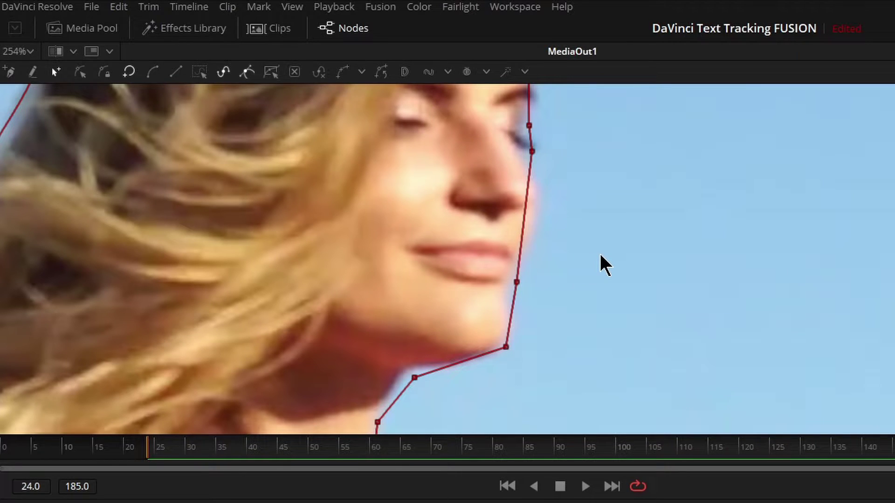
key(ctrl+f)
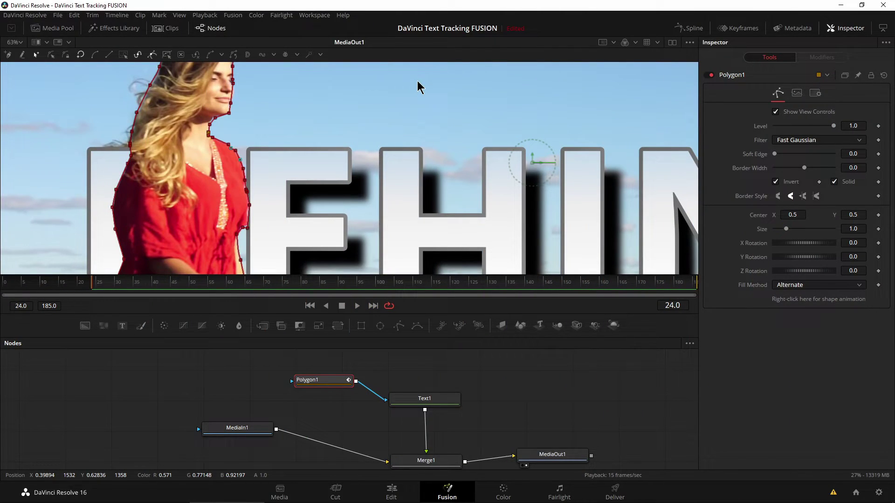
scroll(400, 166, down, 3)
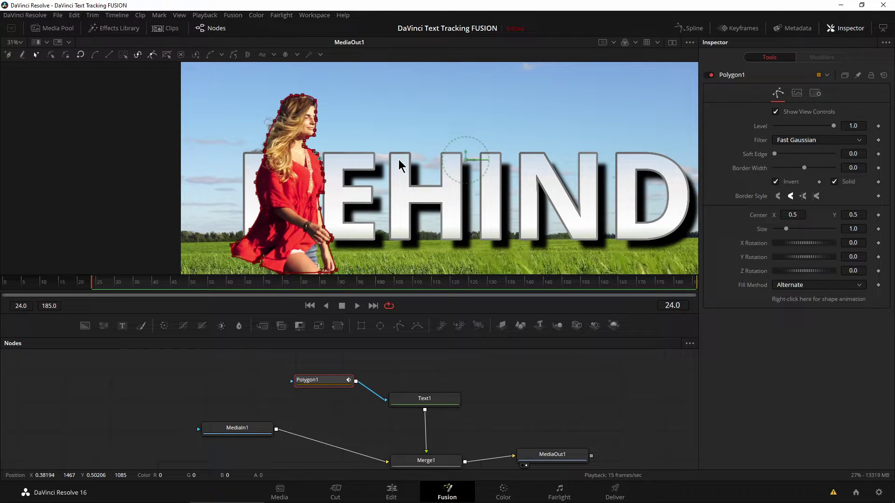
scroll(298, 149, up, 4)
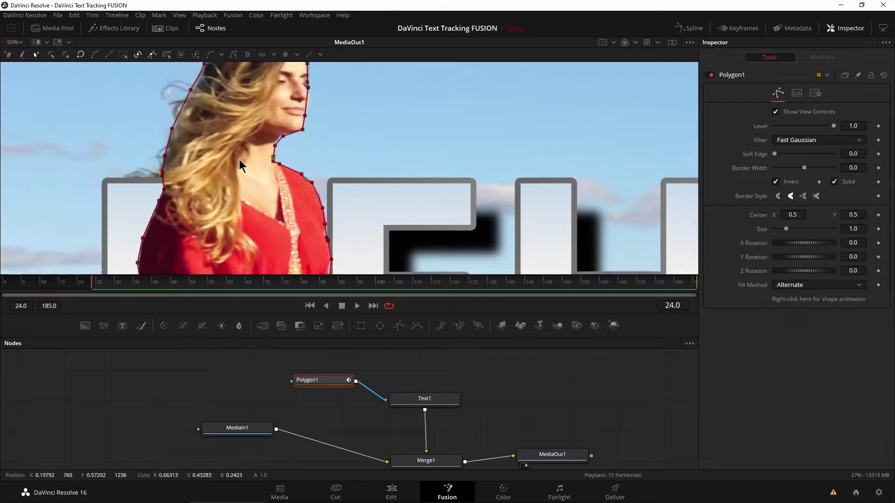
scroll(243, 98, down, 2)
scroll(244, 137, up, 6)
drag(306, 269, 354, 104)
drag(339, 189, 339, 136)
drag(306, 230, 307, 128)
scroll(312, 152, down, 6)
drag(325, 171, 271, 184)
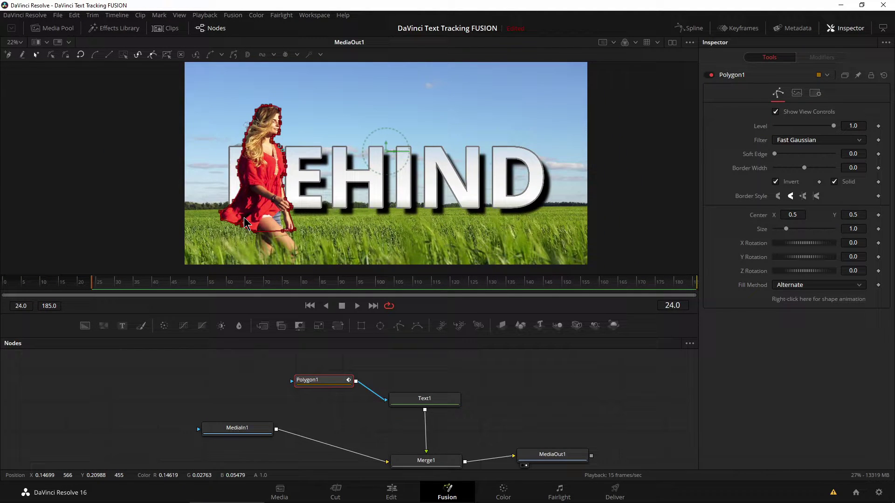
Compare the polygon's position with the walking woman at frames 25 and 50, and return to frame 24
key(Right)
scroll(244, 223, up, 3)
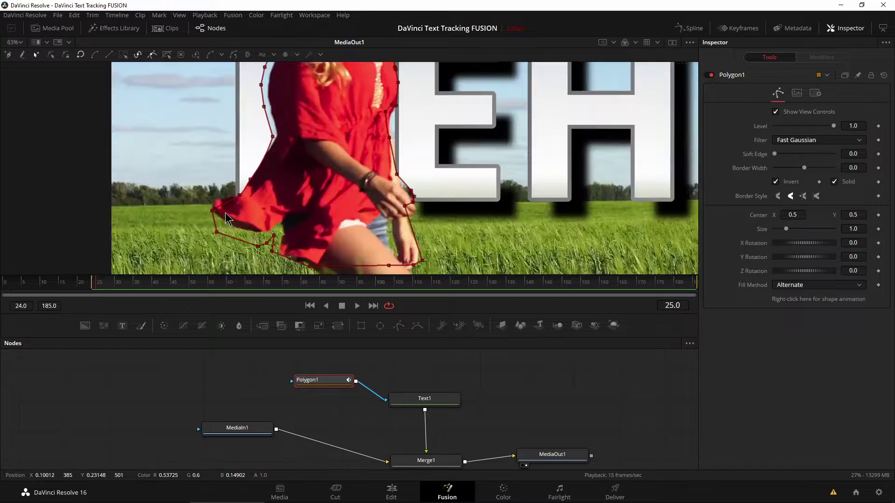
scroll(227, 218, down, 4)
scroll(226, 218, up, 3)
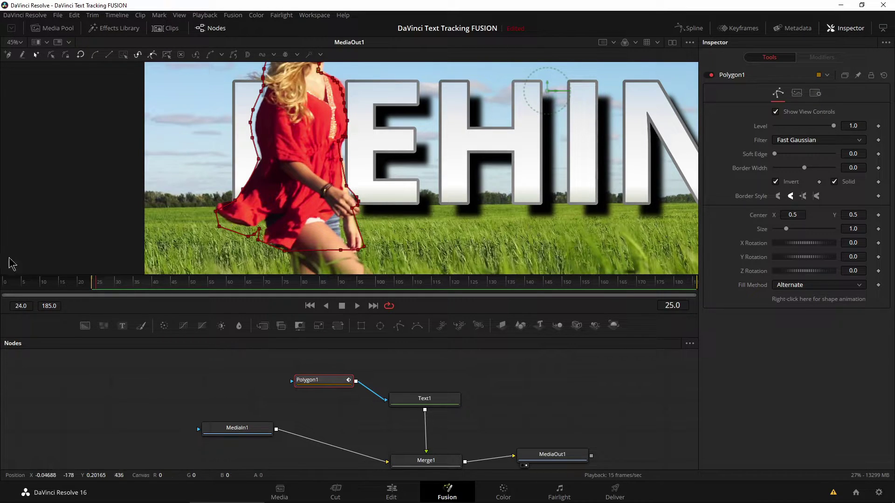
click(204, 285)
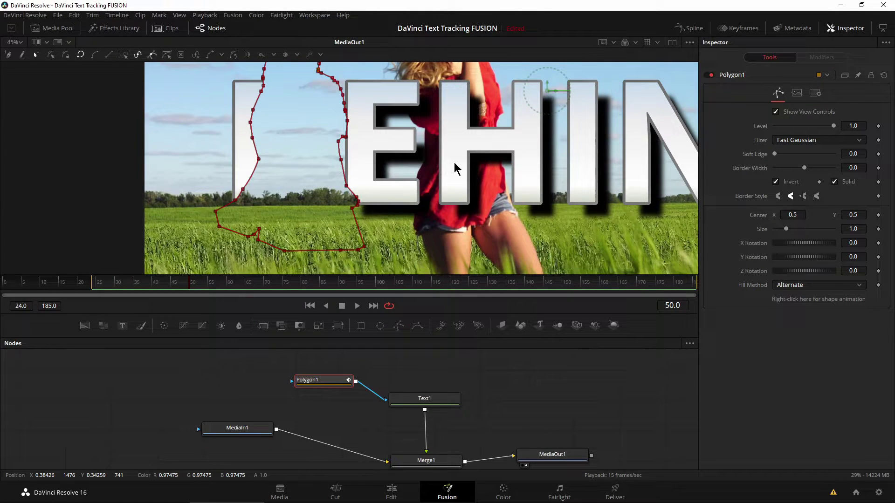
scroll(454, 162, up, 3)
drag(190, 285, 95, 297)
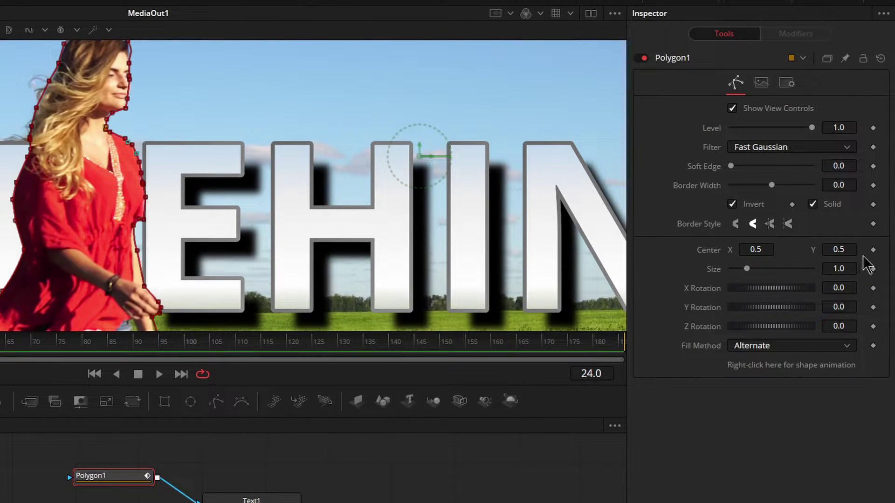
Keyframe the polygon's Center at frame 24, shift it to X 0.505728 at frame 25, and compare both frames
click(873, 250)
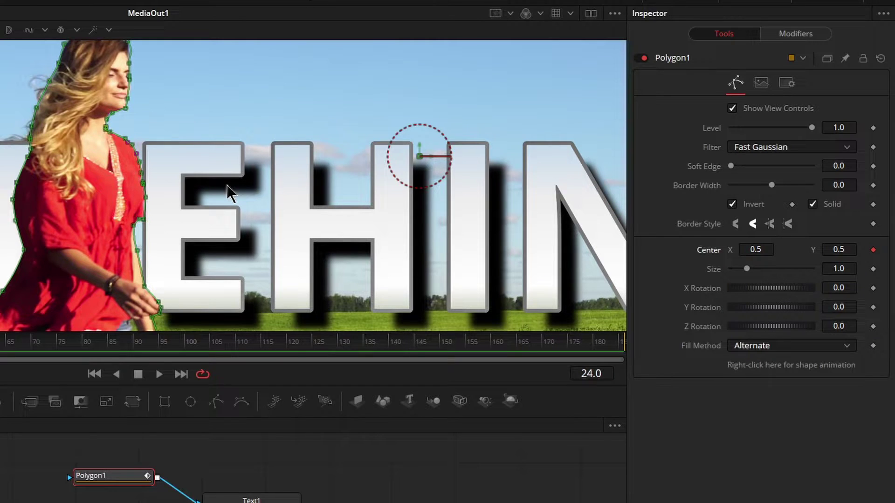
key(Right)
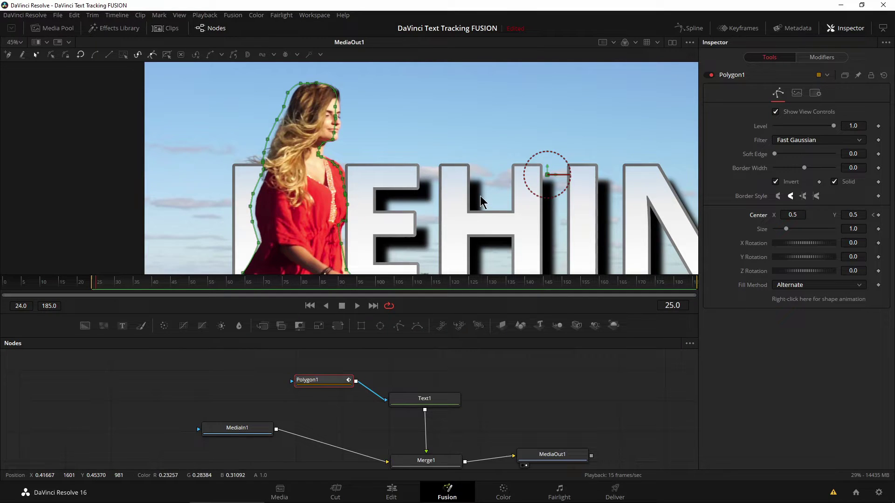
scroll(480, 195, down, 2)
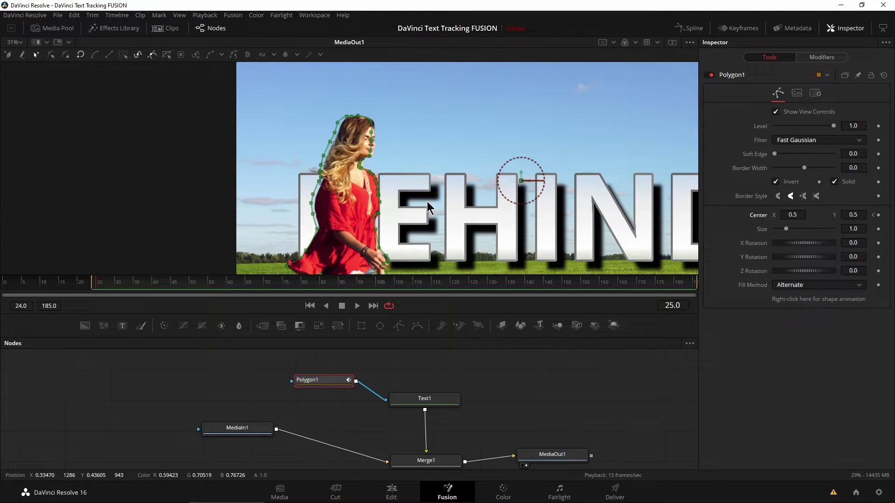
scroll(429, 206, up, 3)
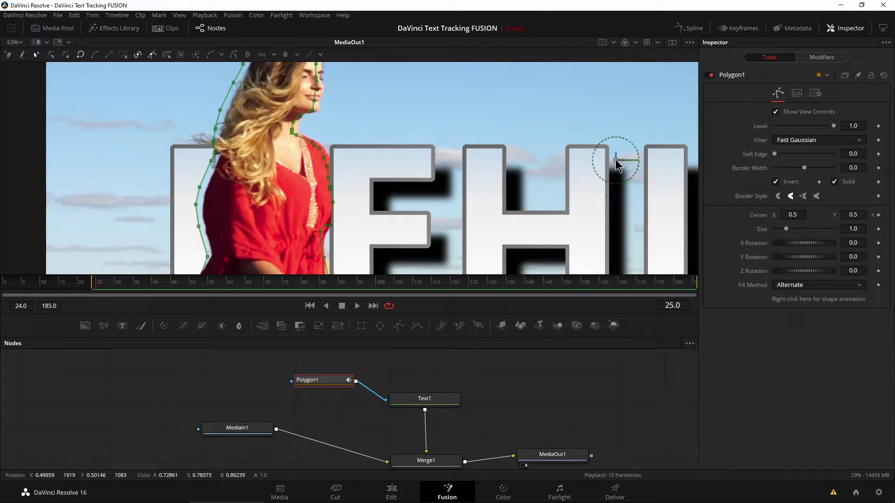
drag(616, 161, 623, 163)
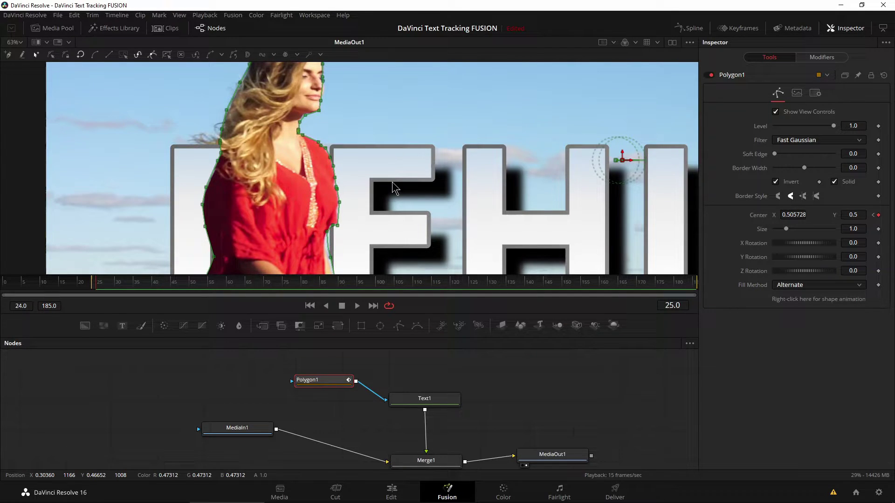
scroll(435, 186, down, 2)
key(Left)
key(Right)
key(Left)
key(Right)
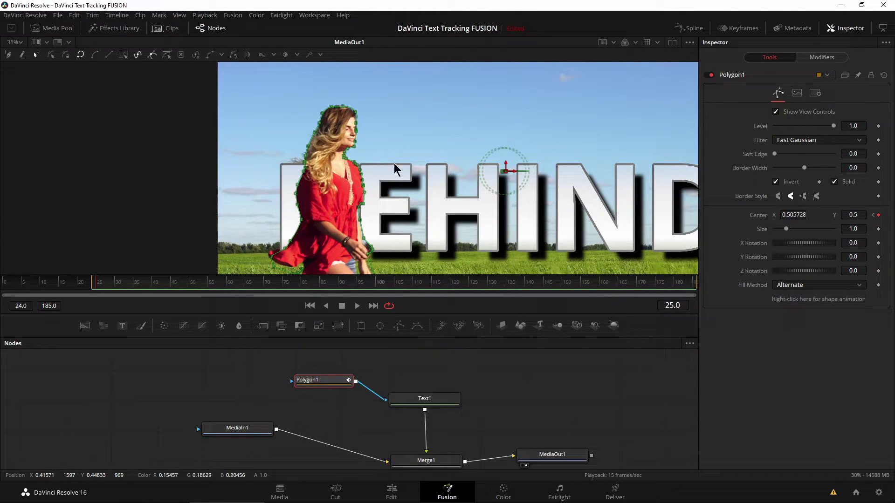
Pull the polygon's point outward around the windblown hair strand behind the shoulder at frame 25
scroll(369, 161, up, 4)
scroll(253, 170, up, 1)
drag(136, 122, 403, 134)
drag(339, 173, 300, 184)
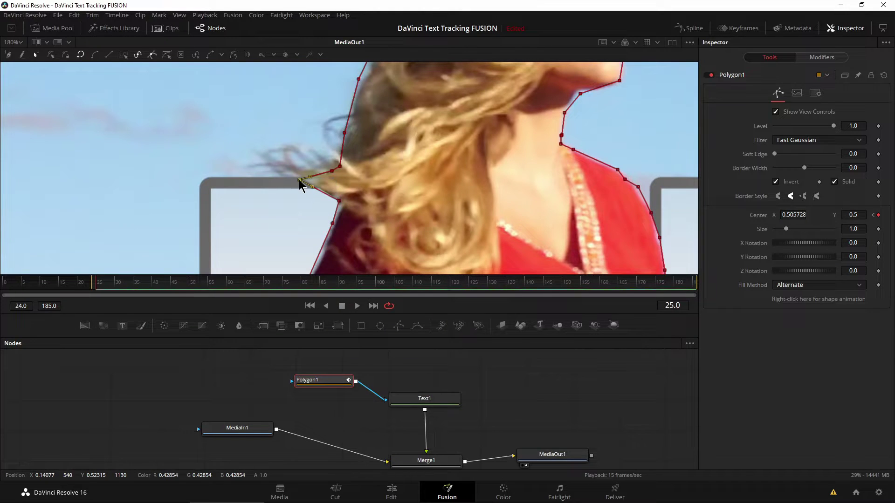
Fit the polygon's points along the back sleeve, waist and trailing edge of the red dress at frame 25
drag(398, 231, 418, 98)
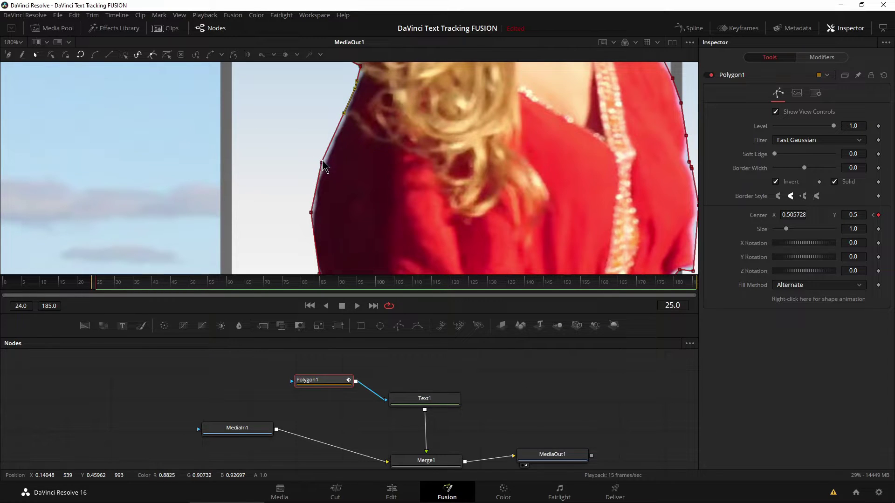
scroll(375, 233, down, 3)
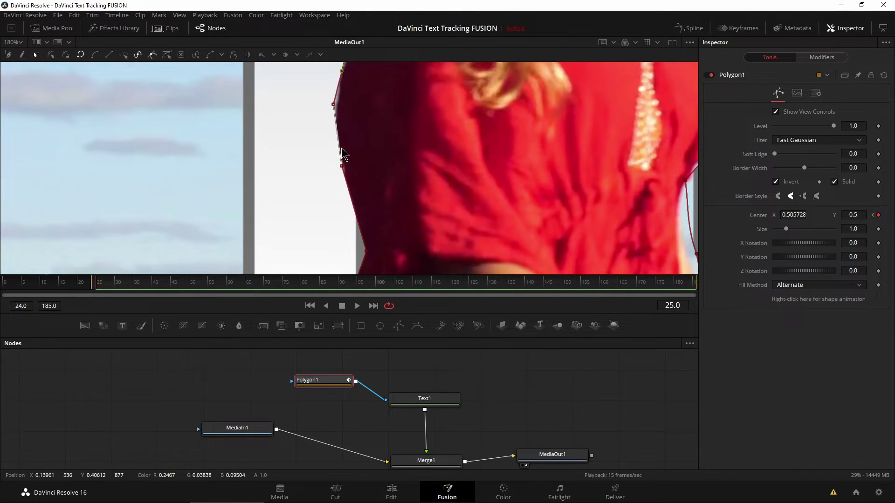
scroll(375, 132, down, 3)
mouse_move(352, 122)
mouse_down()
mouse_move(316, 120)
mouse_move(343, 110)
mouse_up()
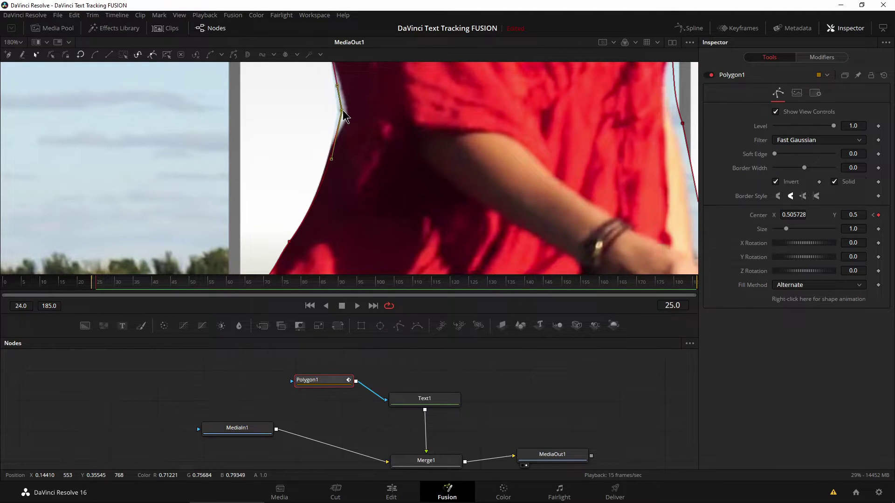
drag(320, 192, 334, 144)
drag(349, 190, 381, 110)
drag(321, 161, 297, 156)
drag(290, 206, 263, 200)
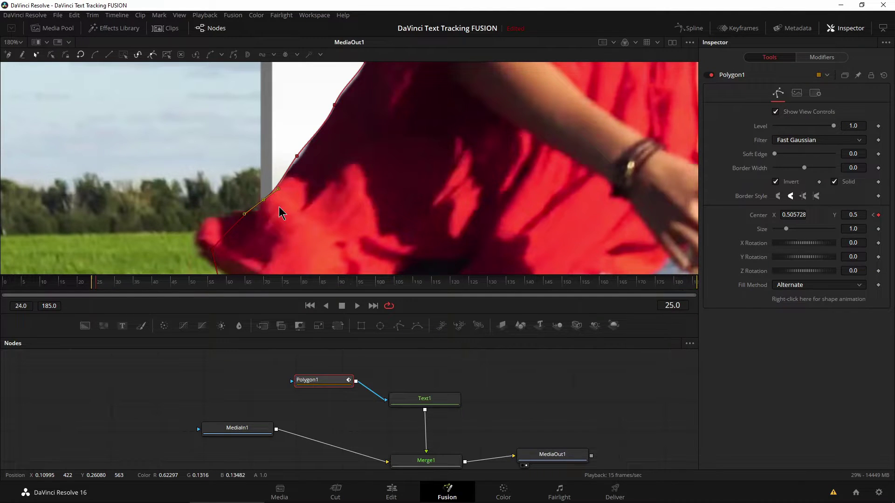
Select the group of polygon points around the front hand and shift them inward to the hand's edge at frame 25
drag(356, 203, 271, 189)
drag(373, 209, 144, 252)
drag(403, 248, 230, 86)
drag(392, 154, 197, 222)
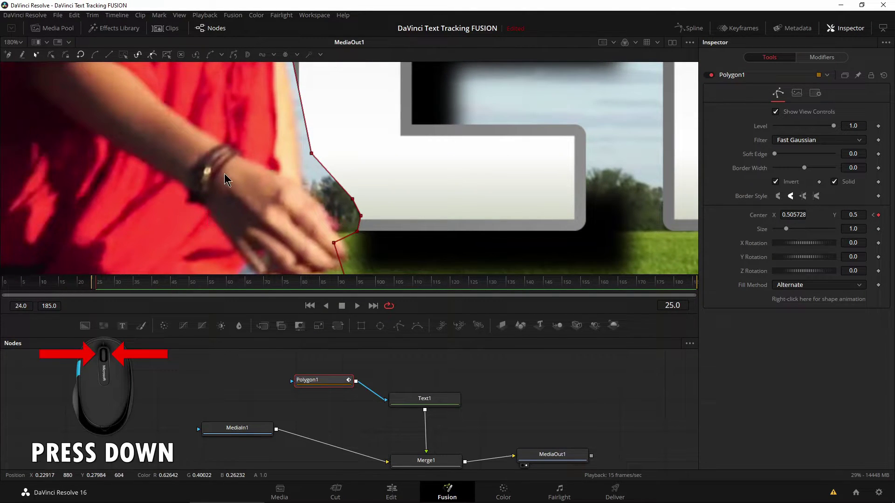
scroll(227, 175, down, 1)
drag(195, 126, 226, 146)
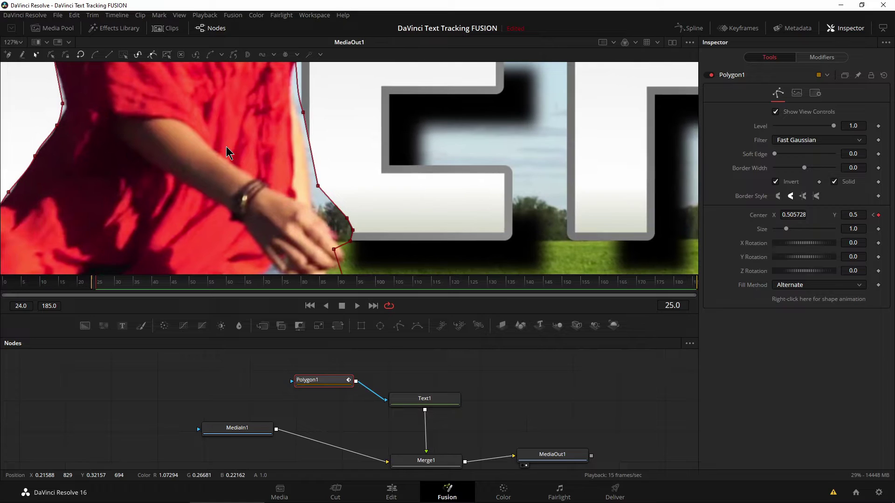
scroll(298, 152, down, 2)
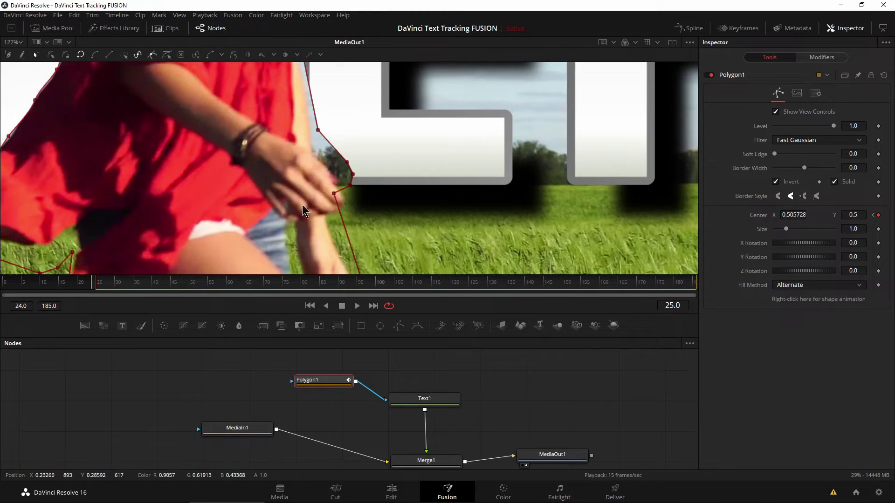
scroll(192, 173, up, 3)
scroll(203, 172, down, 5)
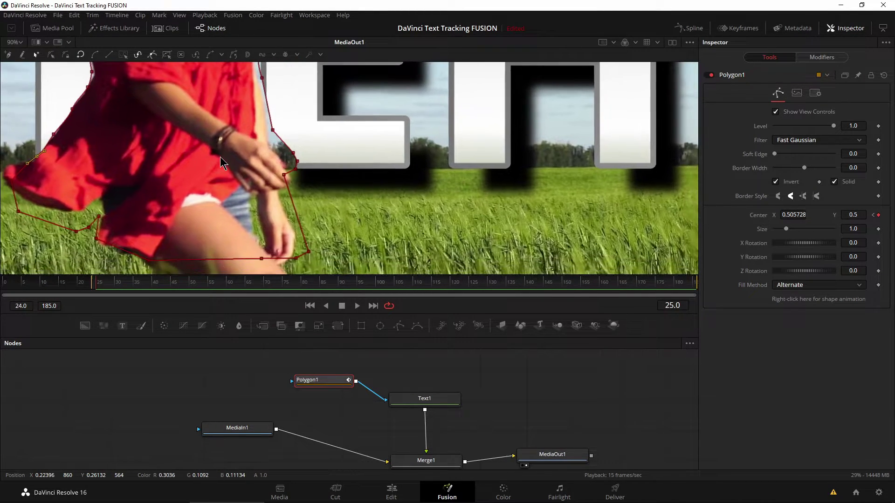
drag(220, 157, 215, 186)
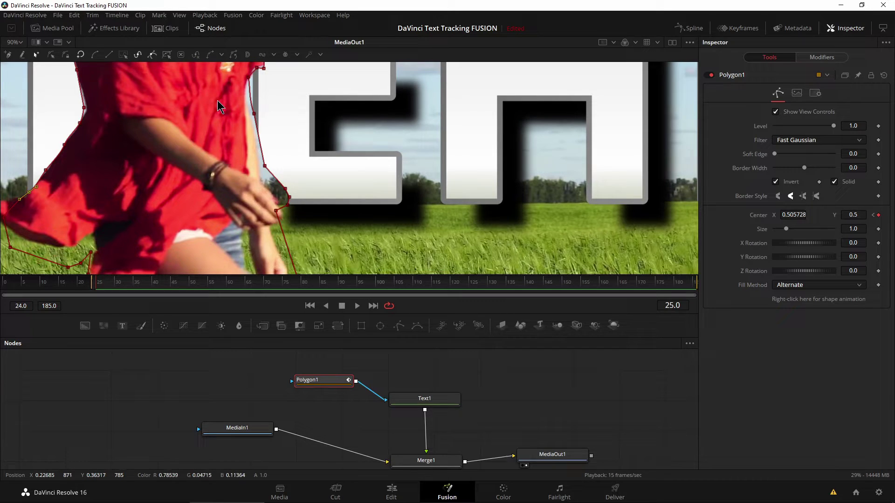
drag(217, 100, 340, 234)
scroll(304, 204, up, 3)
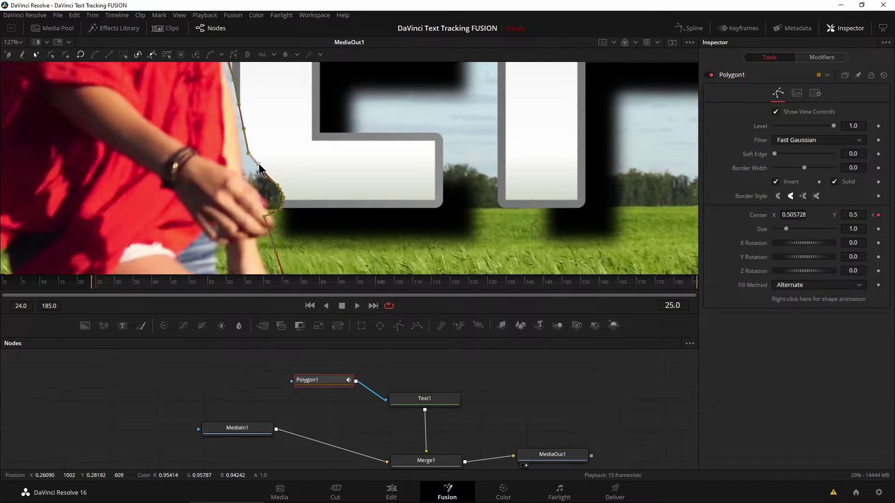
drag(258, 163, 242, 176)
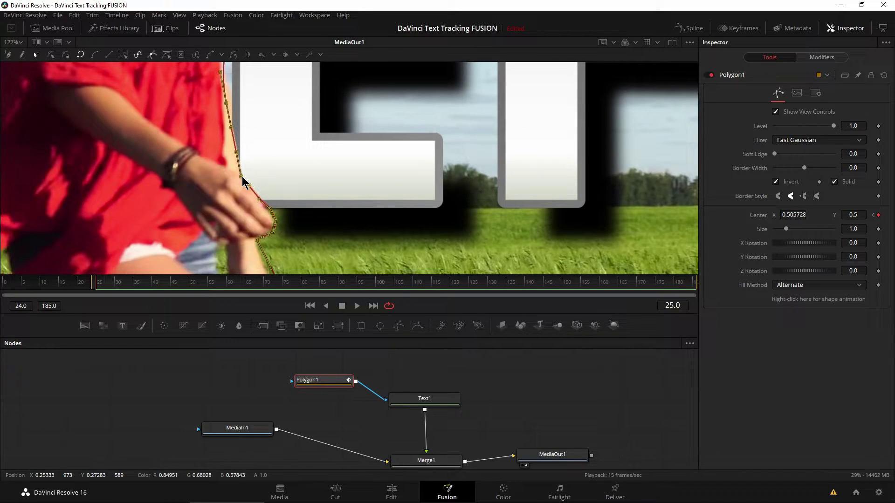
Refine the polygon at the front waist below the sleeve, and check the outline up to the face at frame 25
scroll(196, 162, up, 4)
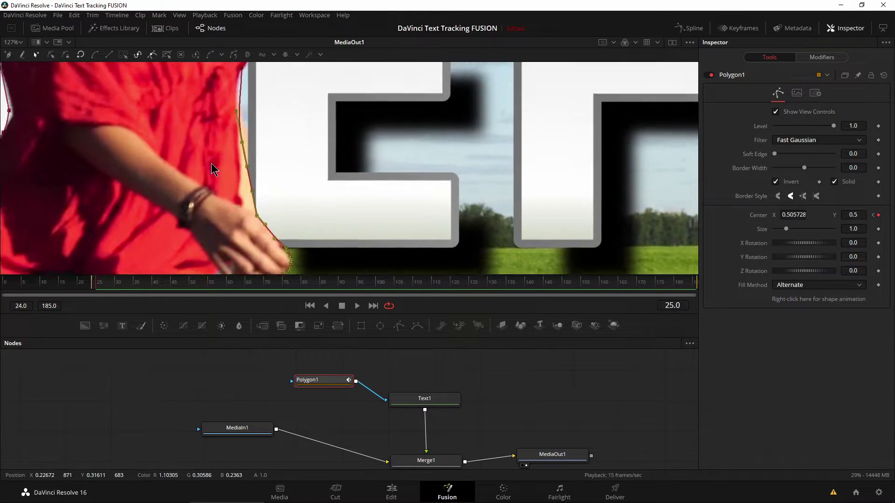
click(253, 182)
click(331, 153)
scroll(278, 169, up, 4)
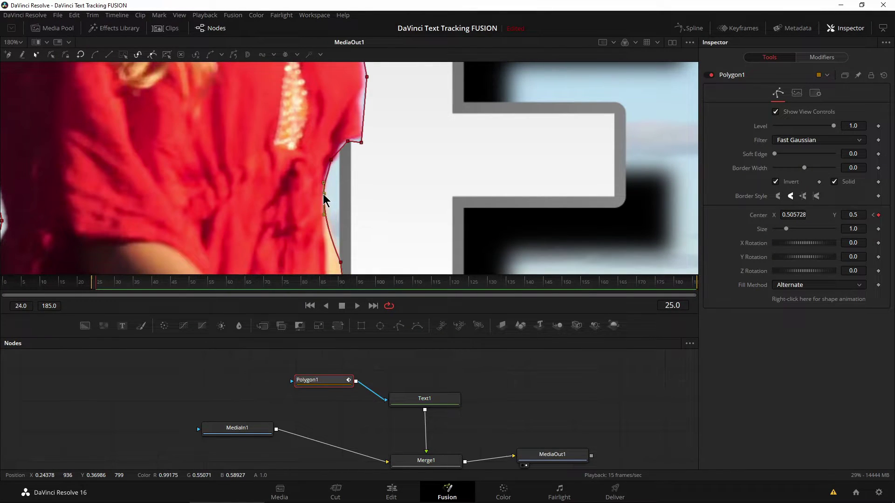
scroll(256, 196, up, 3)
scroll(363, 209, up, 5)
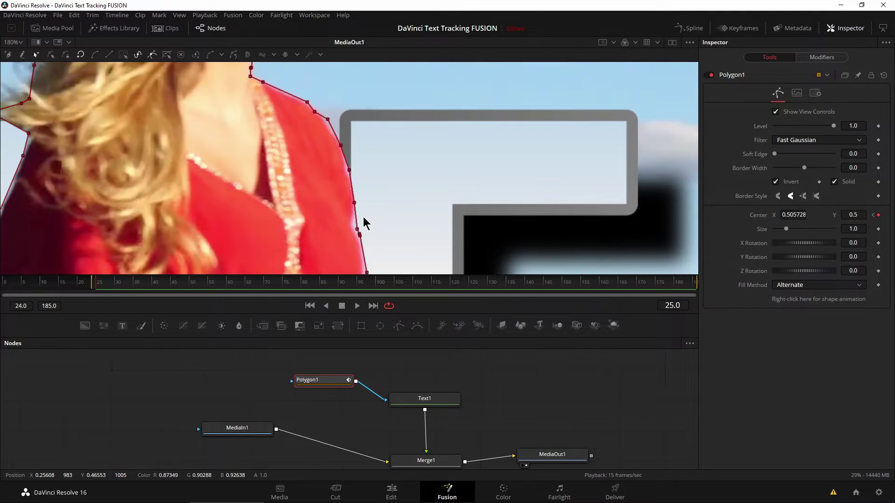
scroll(368, 180, down, 4)
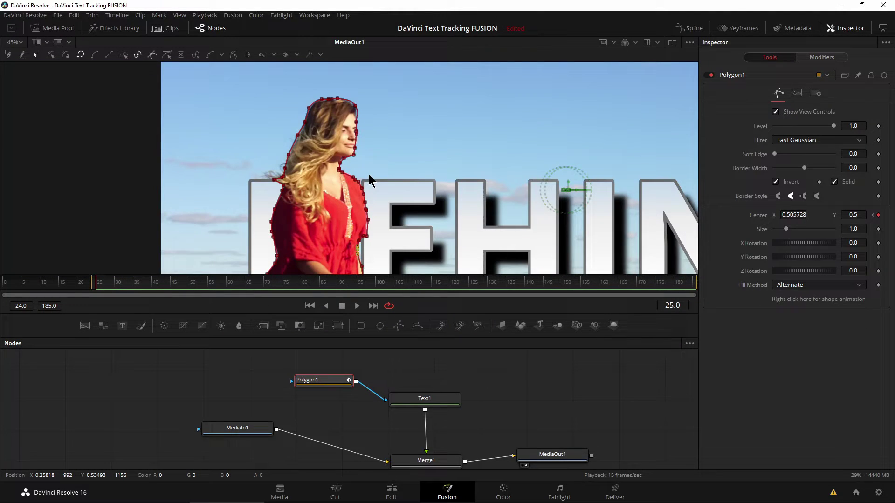
scroll(368, 180, up, 3)
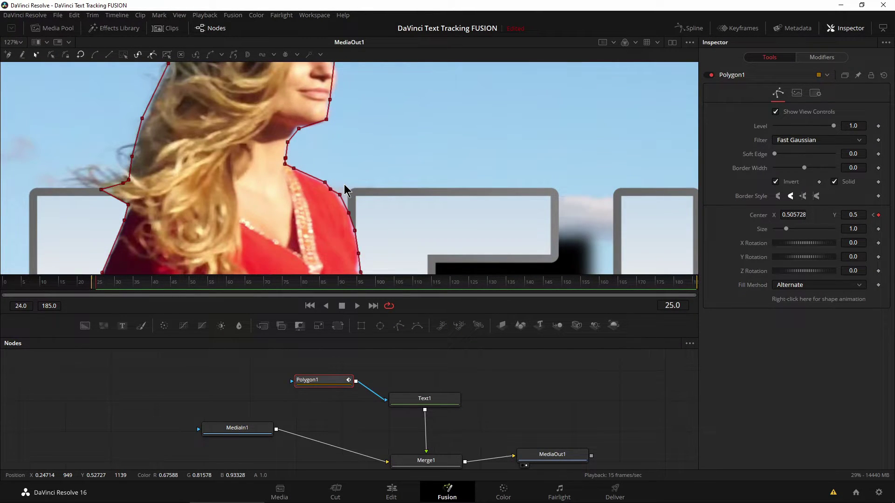
Advance to frame 26 and shift the whole polygon forward with the woman to Center X 0.511515
key(Right)
scroll(468, 164, down, 3)
drag(585, 186, 553, 179)
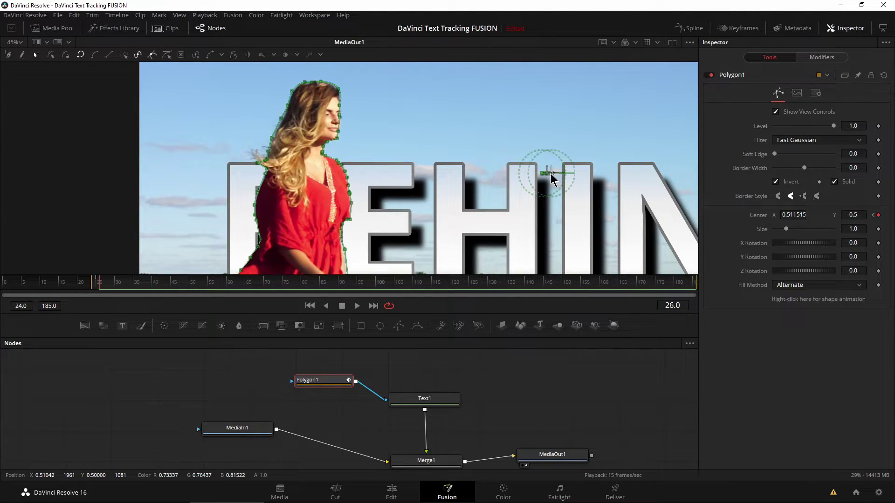
Select the polygon points along the back sleeve and nudge them inward to the sleeve's edge at frame 26
scroll(212, 196, up, 4)
drag(451, 128, 460, 153)
click(401, 95)
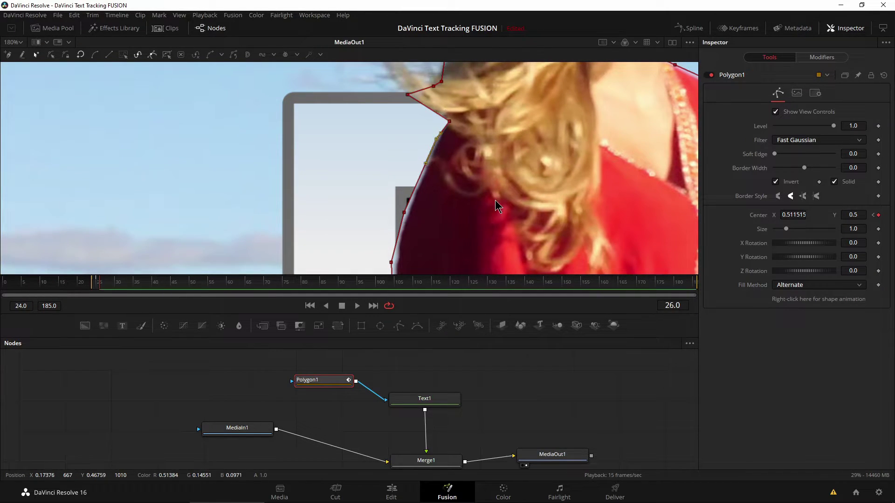
scroll(526, 125, down, 2)
drag(372, 71, 459, 266)
drag(400, 172, 404, 172)
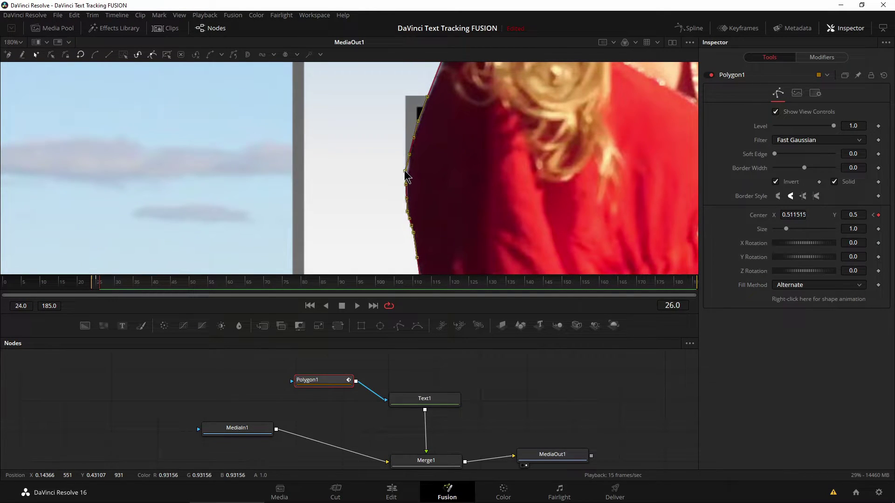
Select the polygon points along the back of the dress and nudge them outward to the fabric's edge at frame 26
drag(494, 241, 494, 167)
scroll(496, 172, down, 1)
drag(430, 151, 433, 154)
drag(447, 223, 485, 129)
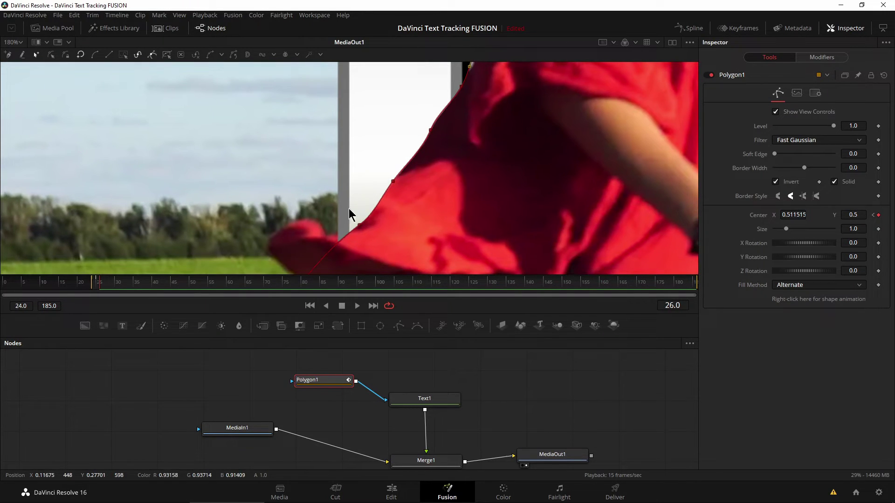
drag(306, 193, 505, 122)
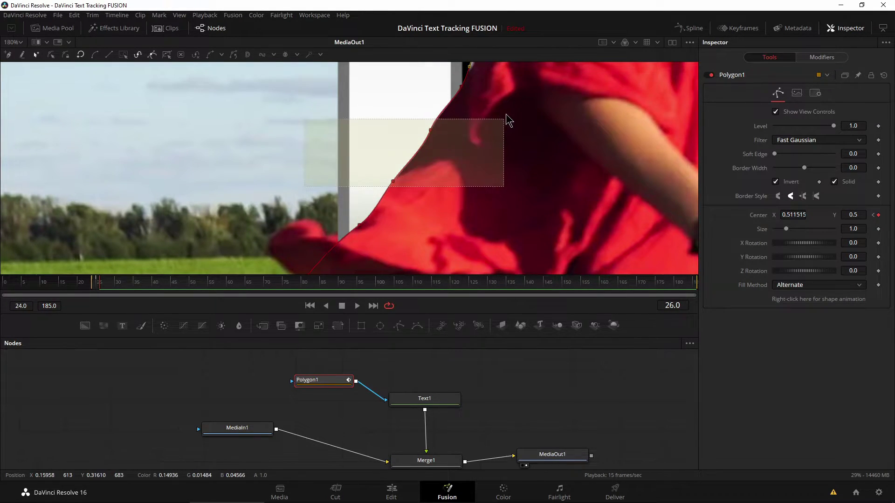
drag(374, 74, 475, 247)
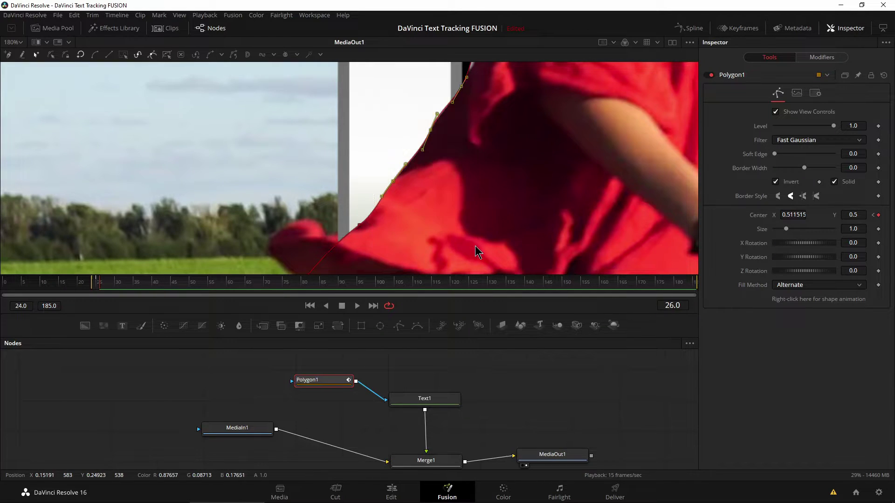
drag(461, 87, 457, 86)
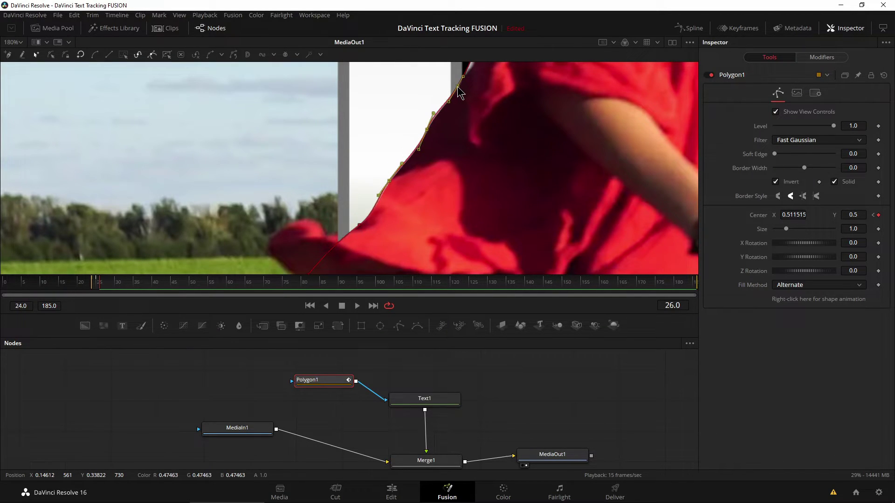
drag(359, 227, 355, 224)
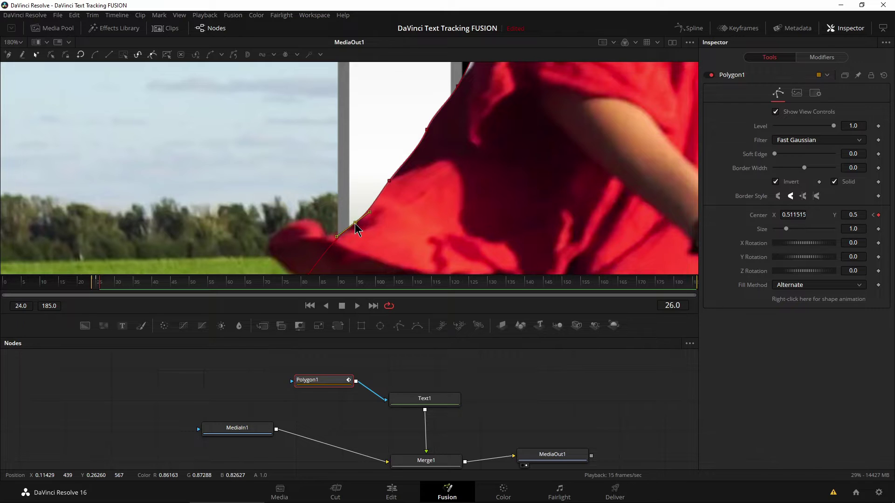
Refine the rest of the polygon outline around the flared hem and the woman's body at frame 26
scroll(433, 216, down, 1)
drag(508, 210, 419, 133)
drag(449, 166, 336, 163)
scroll(316, 198, up, 1)
drag(317, 198, 229, 216)
scroll(216, 158, down, 2)
drag(248, 130, 278, 270)
drag(256, 232, 251, 215)
drag(253, 111, 264, 194)
scroll(264, 194, up, 2)
drag(294, 110, 280, 193)
drag(262, 126, 340, 205)
drag(238, 112, 317, 191)
scroll(317, 191, down, 3)
Advance to frame 27, shift the whole polygon to Center X 0.517881, and fit its back points to the dress
key(Right)
scroll(279, 187, up, 3)
drag(242, 224, 375, 74)
mouse_move(364, 163)
mouse_down()
mouse_move(327, 162)
mouse_move(372, 159)
mouse_up()
drag(327, 235, 375, 140)
drag(380, 141, 374, 139)
drag(350, 184, 339, 163)
drag(320, 210, 345, 166)
drag(282, 248, 236, 211)
Fit the polygon points along the woman's front to her edge from the hand up to the shoulder at frame 27
scroll(236, 210, right, 6)
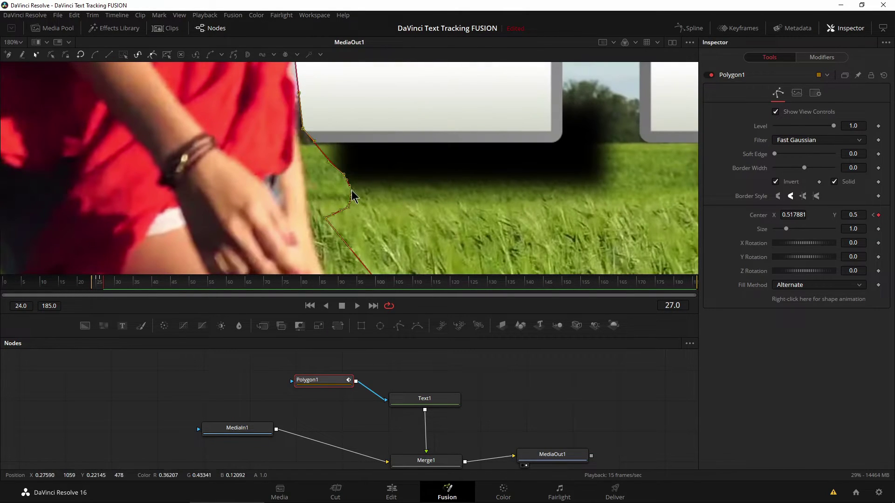
scroll(298, 210, up, 3)
drag(309, 175, 303, 167)
scroll(303, 167, up, 3)
drag(313, 236, 337, 153)
scroll(253, 120, up, 4)
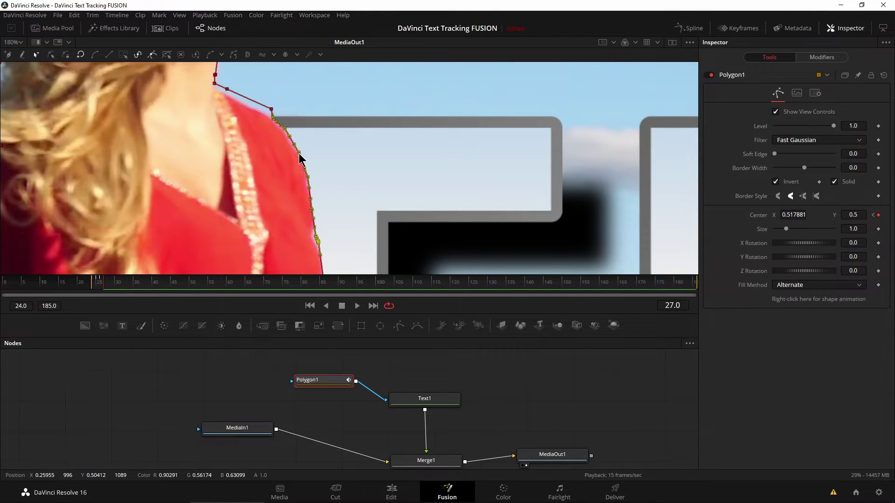
Advance to frame 28 and shift the whole polygon with the woman to Center X 0.525404, Y 0.501028
scroll(359, 160, down, 4)
key(Right)
scroll(359, 155, left, 3)
drag(585, 107, 591, 106)
Fit the polygon to the flared back hem, the front sleeve and the neck at frame 28
scroll(354, 173, up, 4)
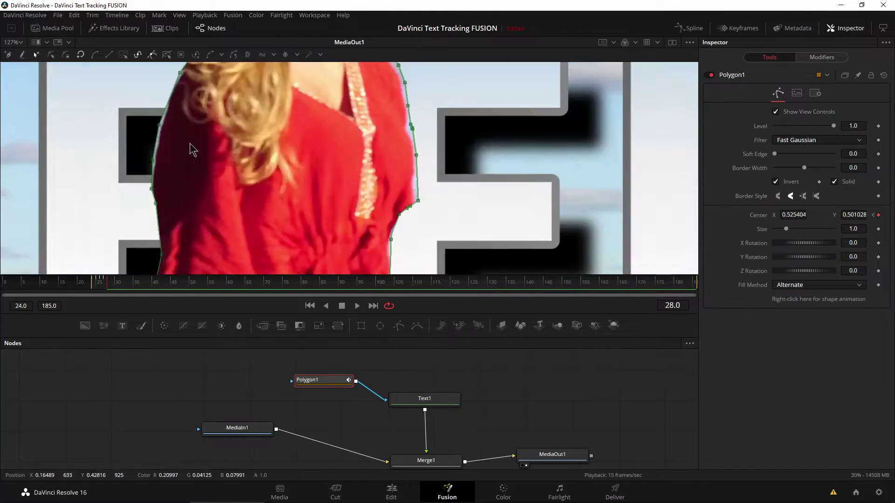
scroll(341, 219, up, 3)
scroll(326, 196, down, 3)
drag(269, 153, 300, 211)
scroll(302, 217, down, 6)
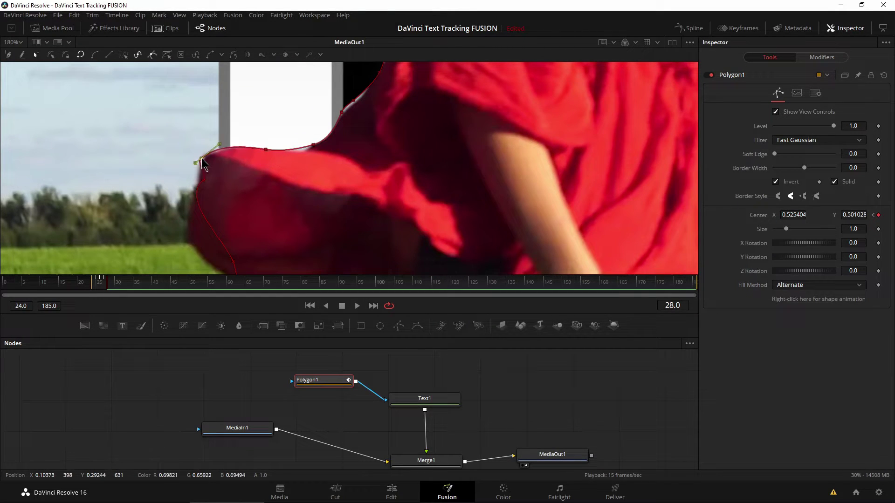
scroll(195, 160, down, 6)
scroll(236, 125, up, 10)
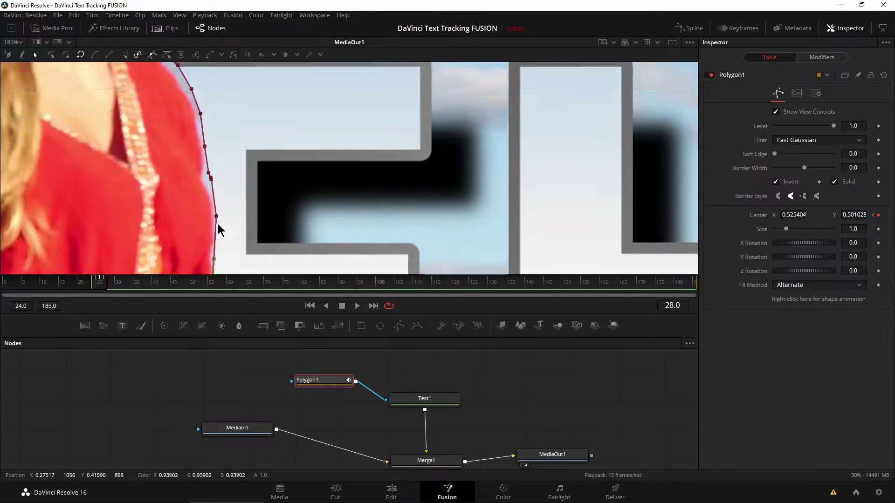
scroll(124, 186, up, 4)
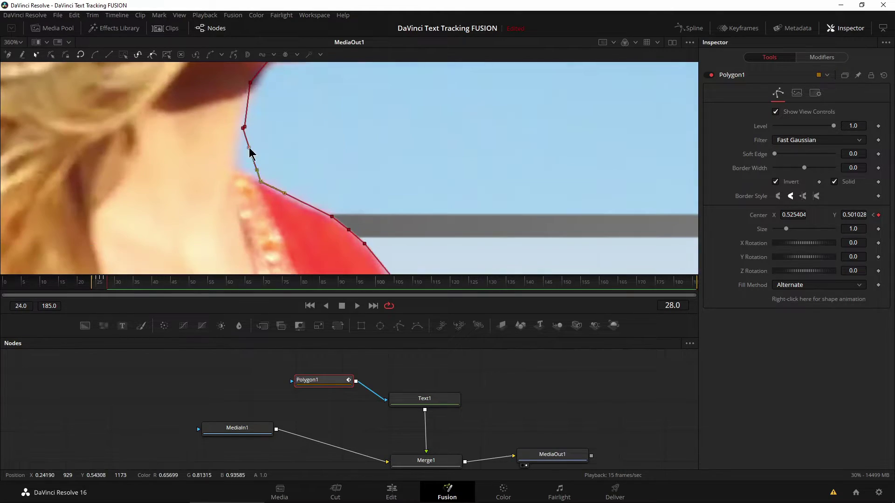
scroll(325, 175, down, 5)
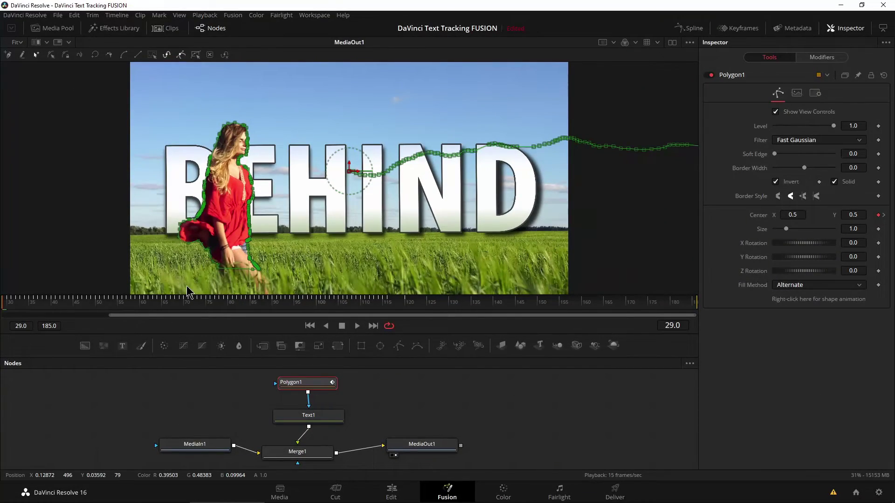
Examine the polygon mask at frame 29 and follow its motion path across the title and past the image edge
scroll(224, 252, up, 5)
scroll(440, 152, down, 5)
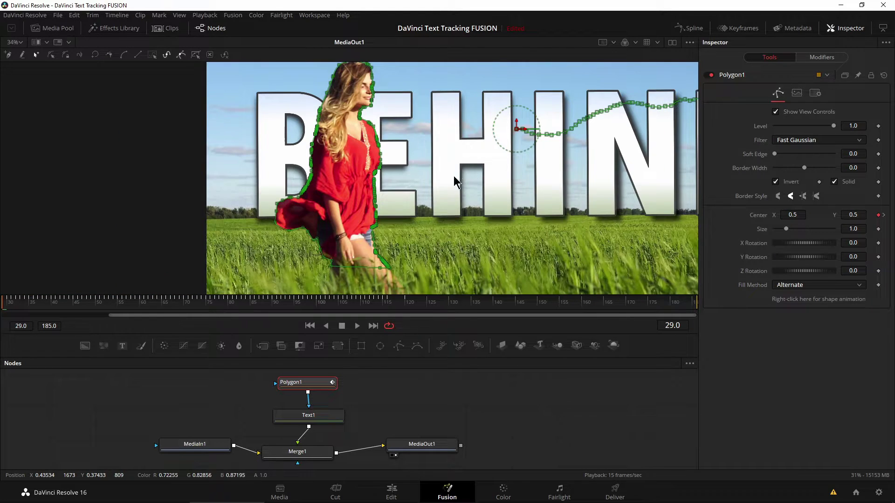
drag(454, 175, 342, 189)
drag(559, 184, 295, 188)
scroll(254, 206, right, 3)
scroll(253, 206, left, 8)
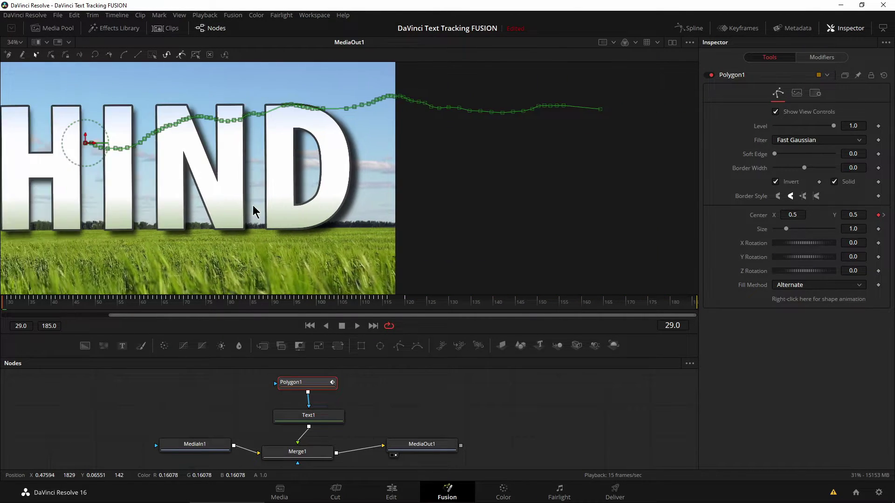
scroll(255, 206, left, 1)
Scrub through the keyframes to frame 95 and examine the polygon's edge against the woman's dress and the title
drag(18, 308, 256, 308)
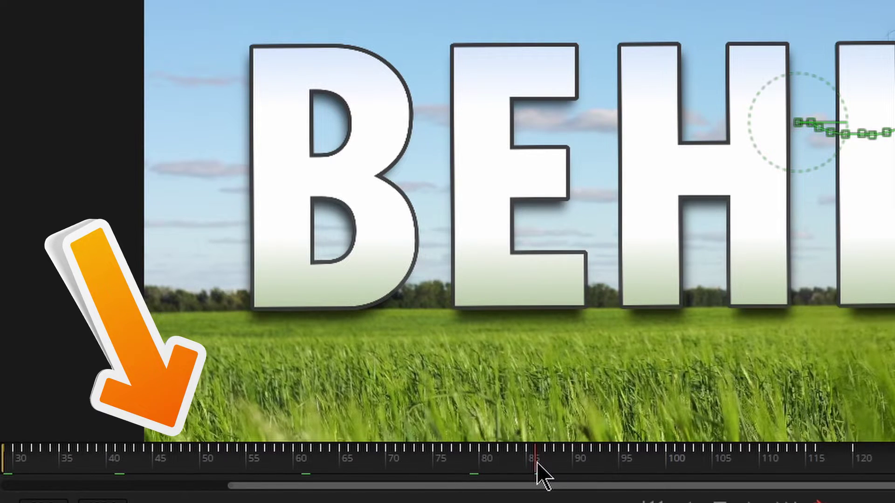
drag(576, 462, 623, 471)
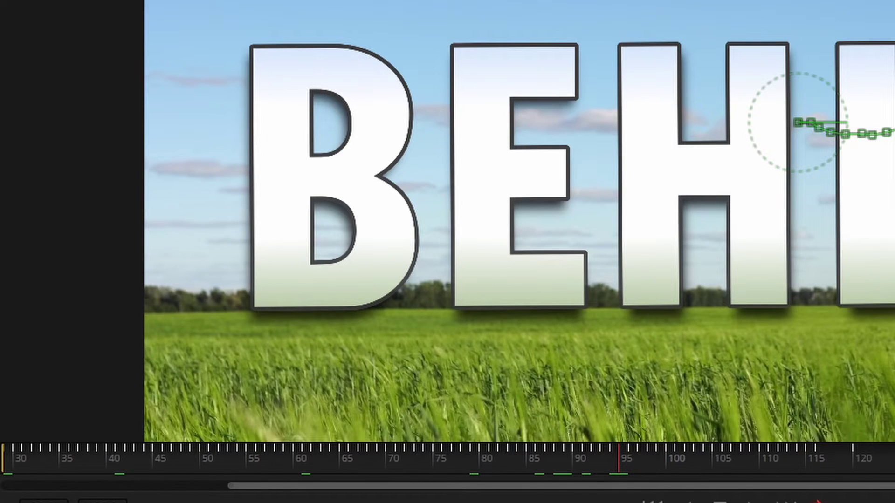
scroll(447, 222, up, 5)
scroll(681, 140, down, 5)
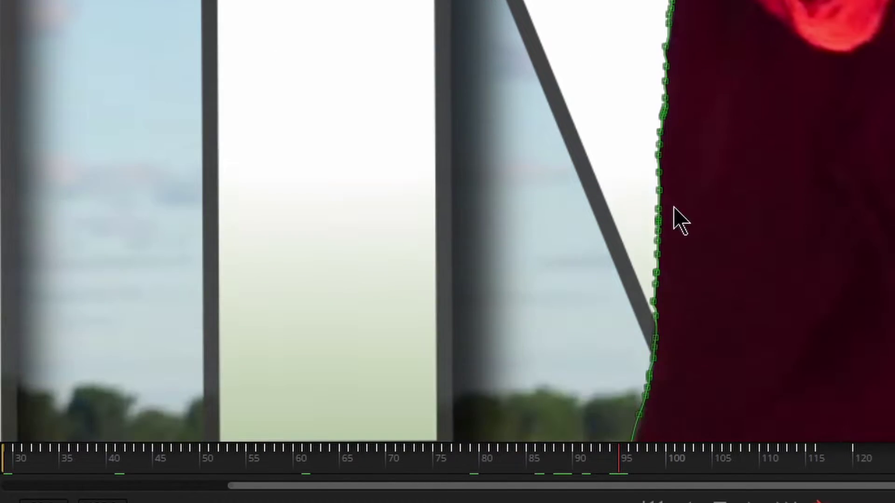
scroll(825, 188, up, 3)
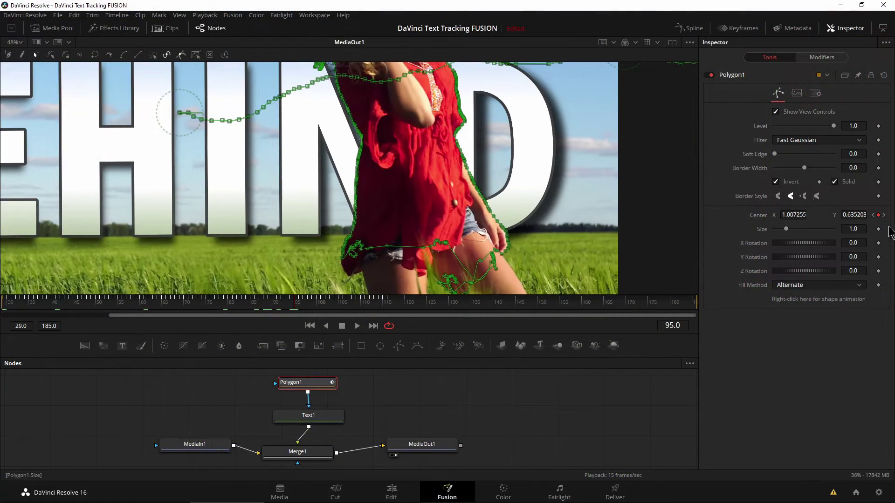
scroll(307, 214, up, 5)
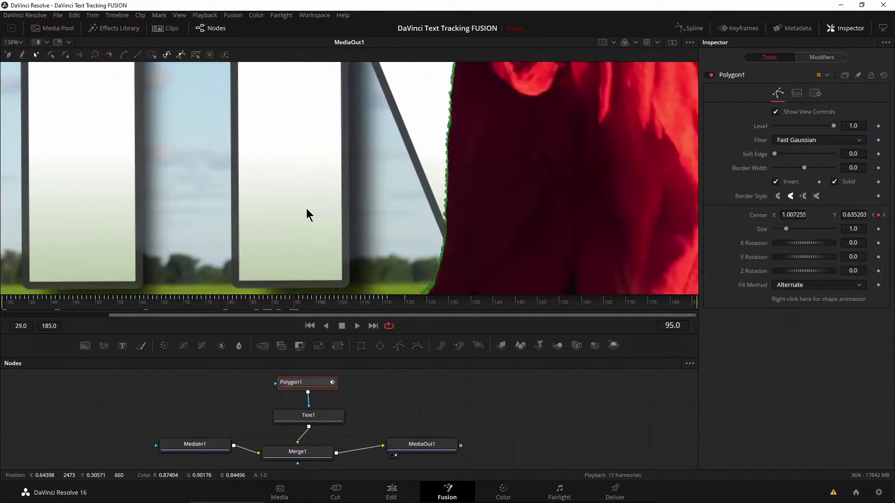
scroll(307, 215, down, 5)
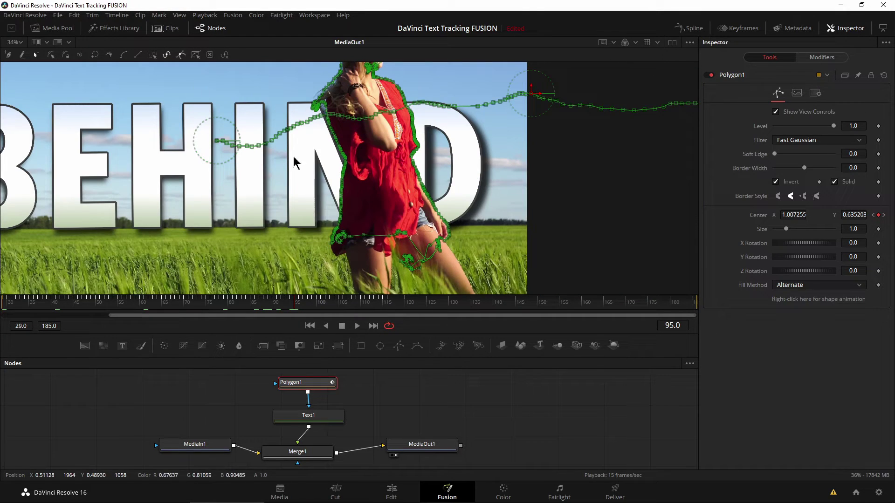
drag(179, 214, 320, 202)
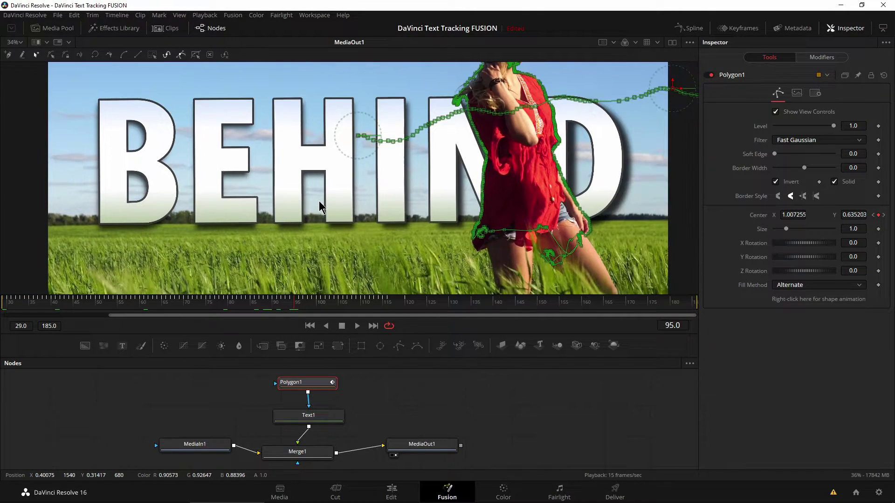
scroll(368, 222, up, 2)
scroll(368, 222, down, 3)
Scrub back to an earlier frame and examine the mask outline around the woman's hair and raised arm
click(320, 304)
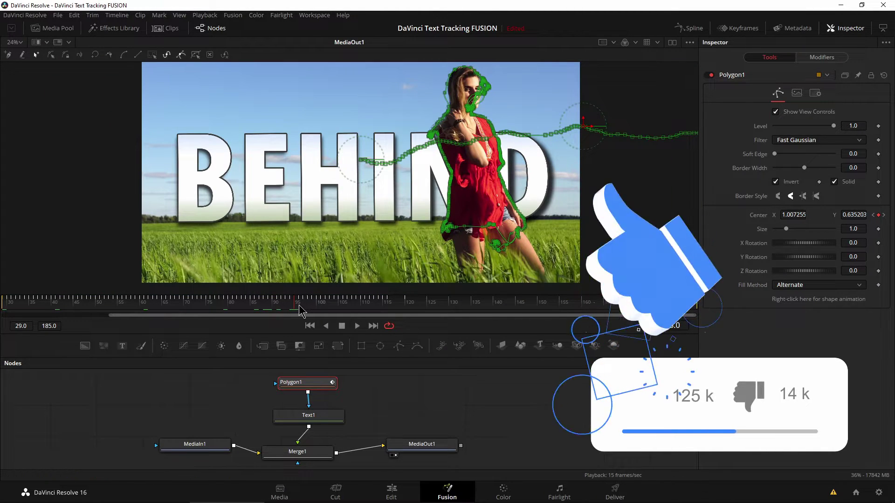
drag(320, 307, 244, 307)
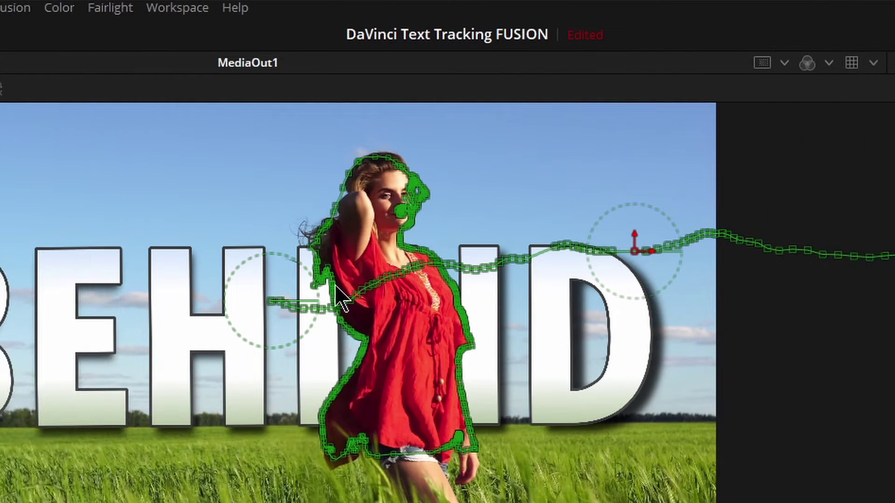
scroll(335, 286, up, 5)
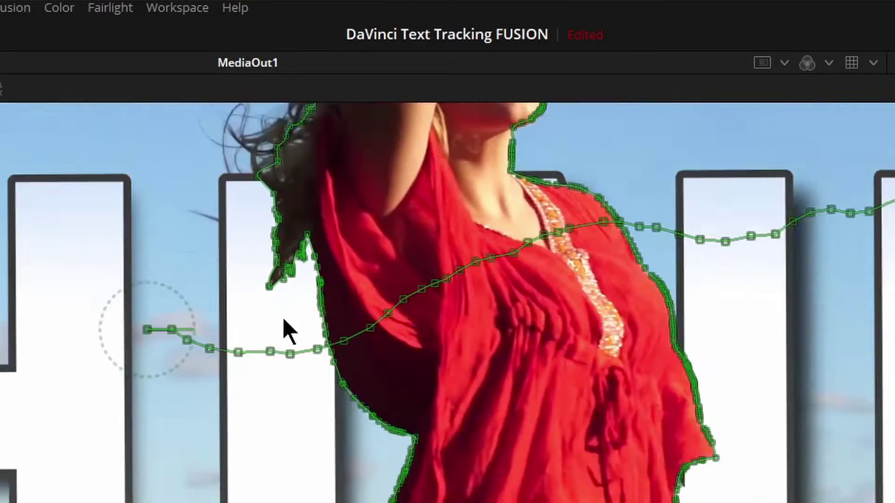
Switch to the Edit page, scrub back through the first clip, and preview the BEHIND effect full screen
click(392, 493)
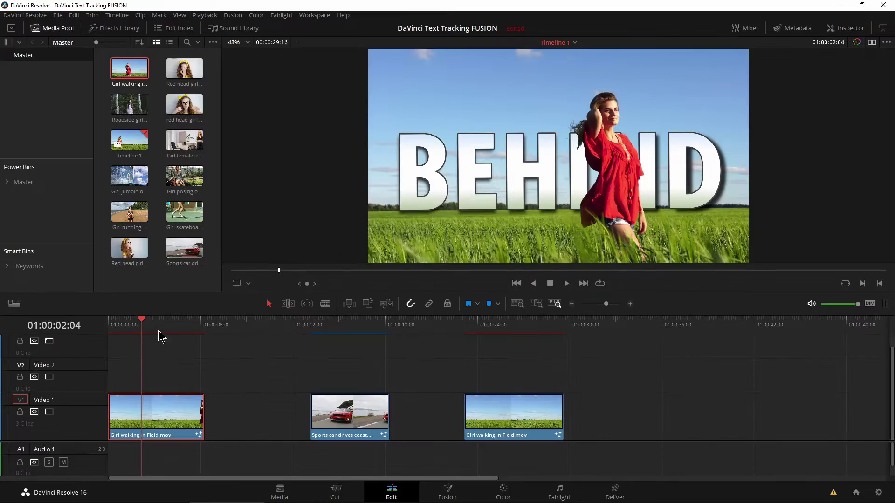
drag(159, 331, 124, 331)
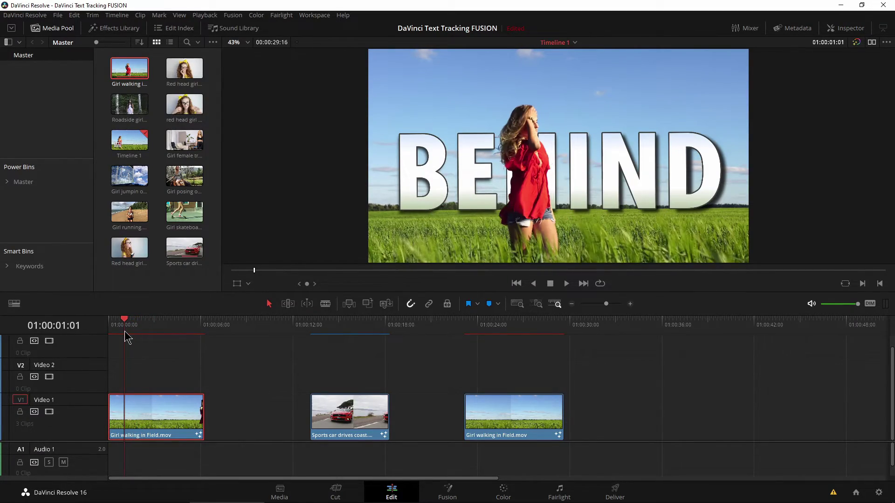
key(ctrl+f)
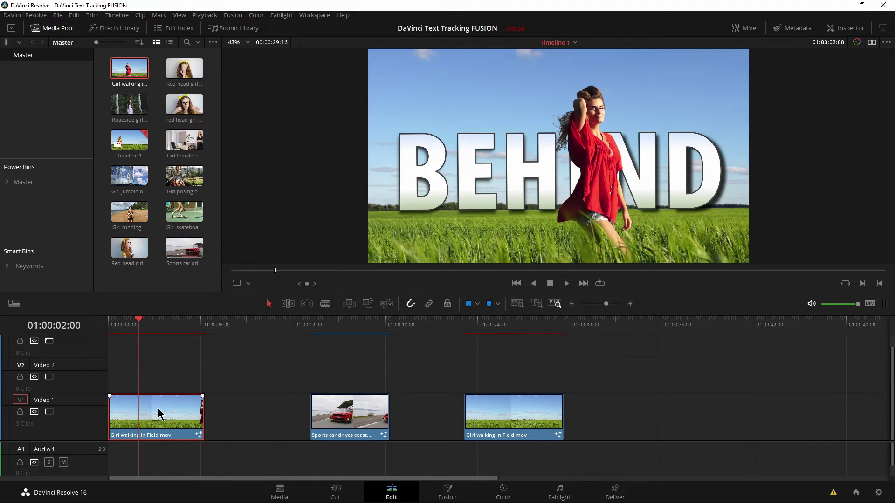
Return to the clip's Fusion composition and set Polygon1's Soft Edge to 0.0026
click(448, 492)
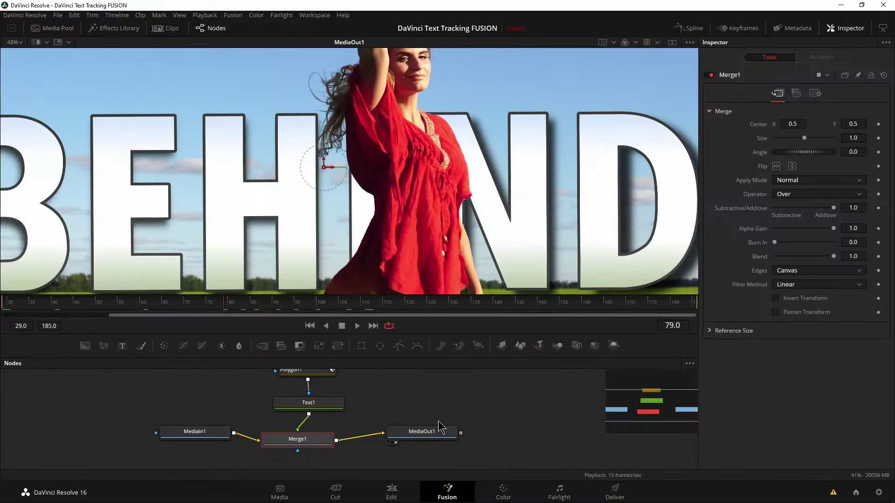
scroll(330, 411, up, 2)
click(299, 400)
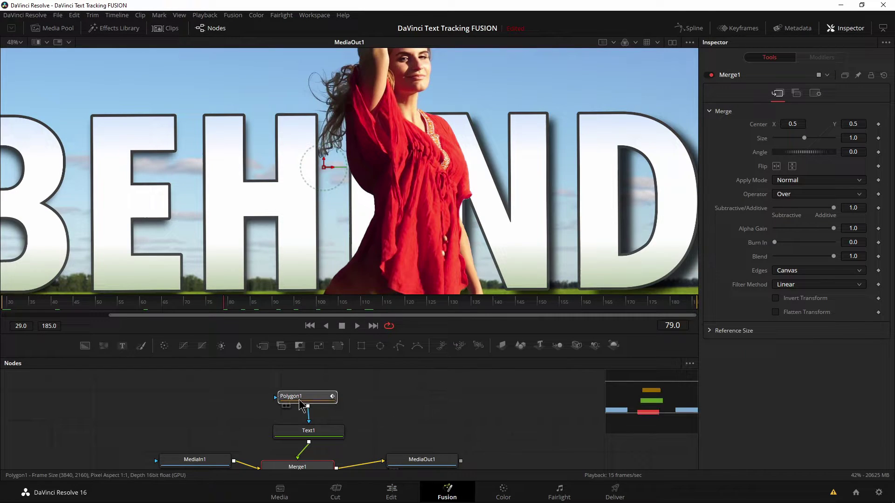
scroll(450, 235, up, 2)
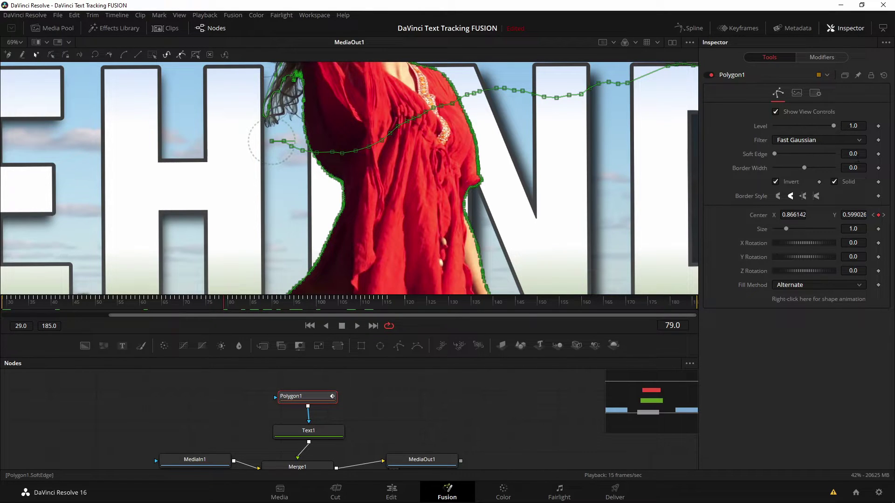
mouse_move(776, 154)
mouse_down()
mouse_move(806, 154)
mouse_move(773, 158)
mouse_up()
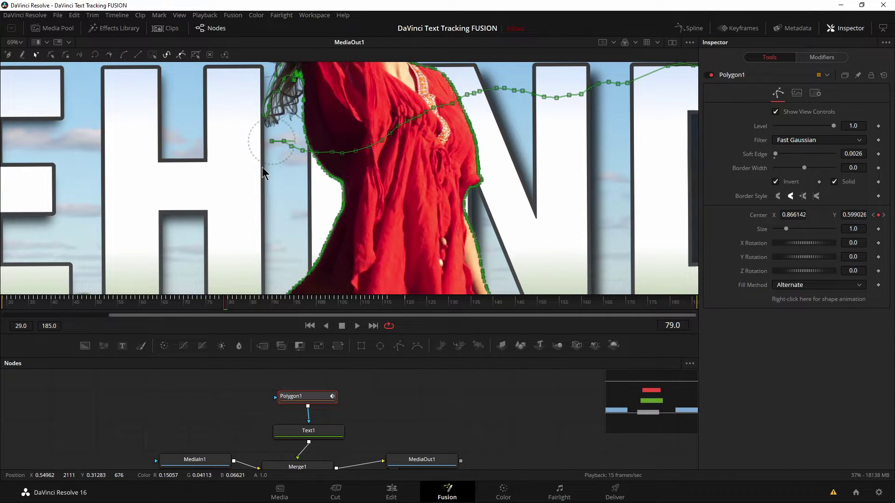
Enlarge the node area and scrub to frame 78 to check the softened mask around the woman
scroll(262, 175, down, 2)
scroll(261, 175, down, 2)
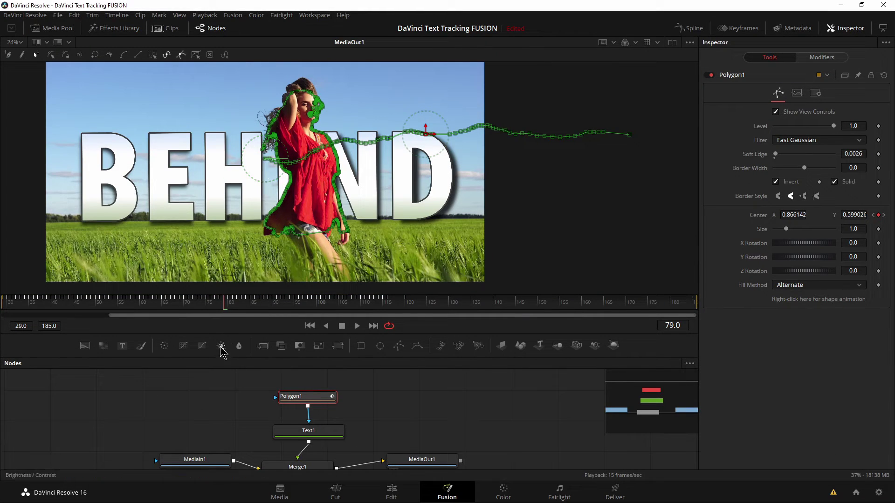
drag(253, 334, 253, 282)
click(293, 254)
drag(294, 256, 226, 256)
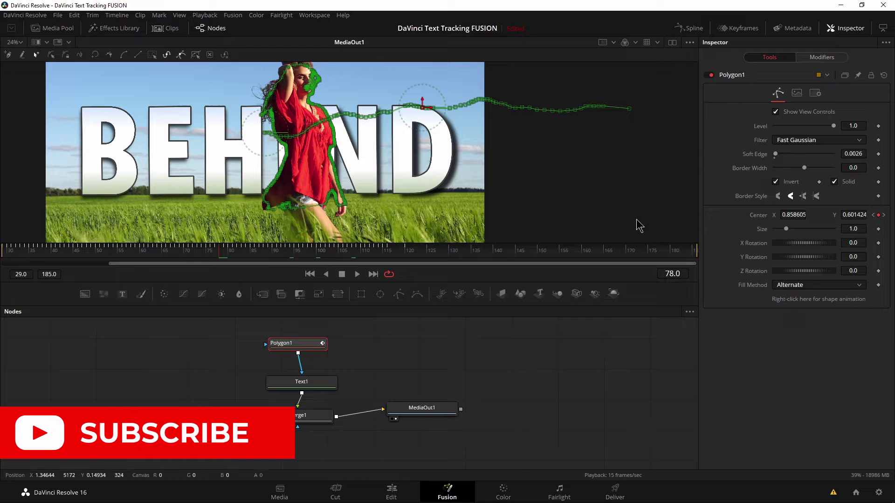
Go back to the Edit page and play the first clip from near its start to review the finished effect
click(387, 493)
drag(132, 330, 118, 330)
key(space)
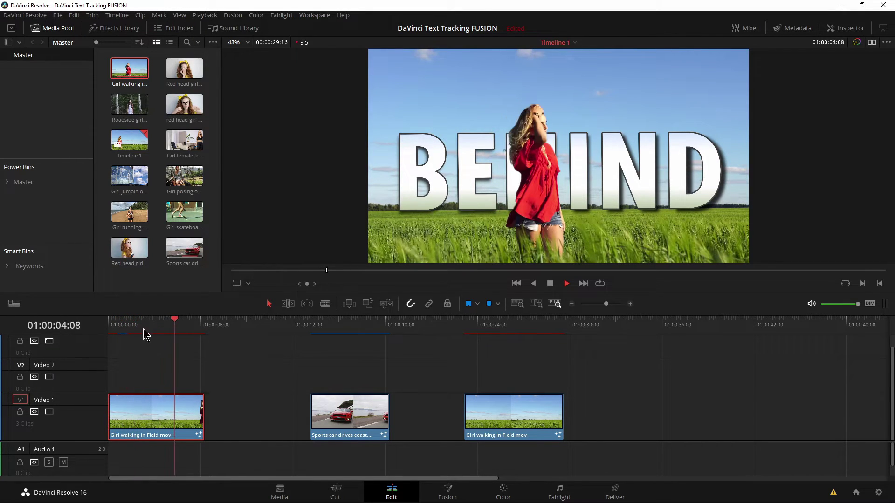
drag(174, 332, 116, 324)
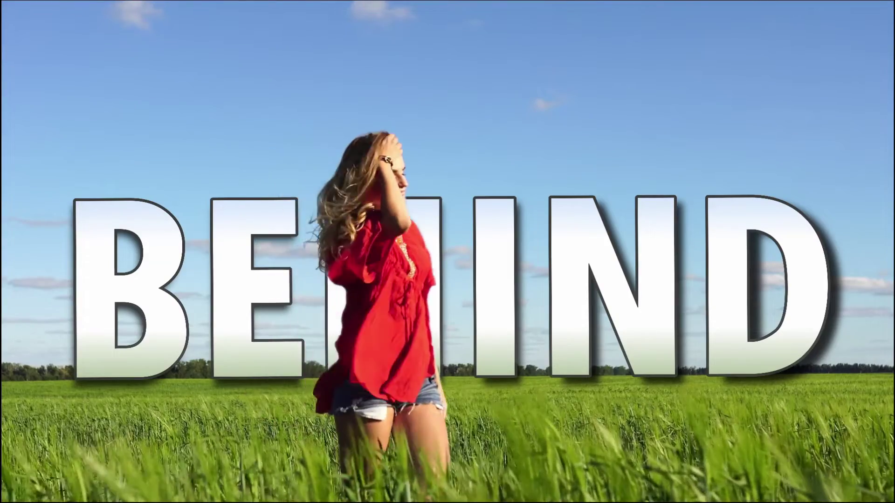
Play the BEHIND effect full screen, replay it from the beginning, and leave the full-screen view
key(space)
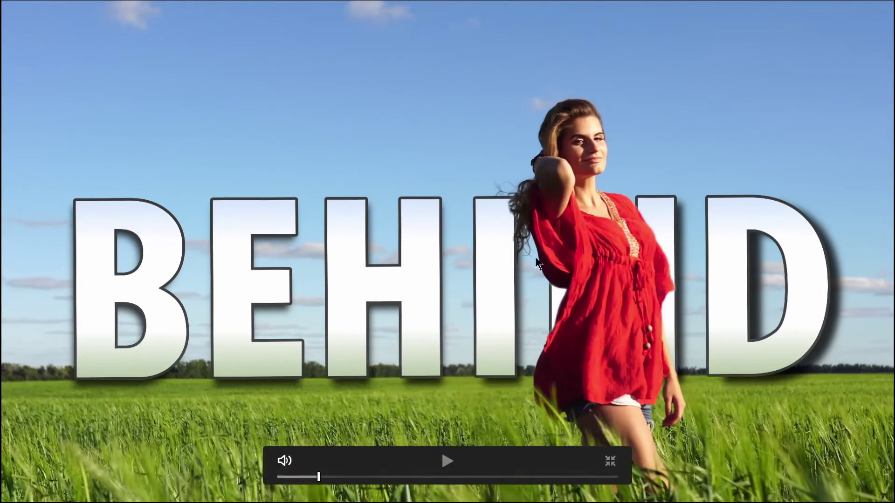
key(space)
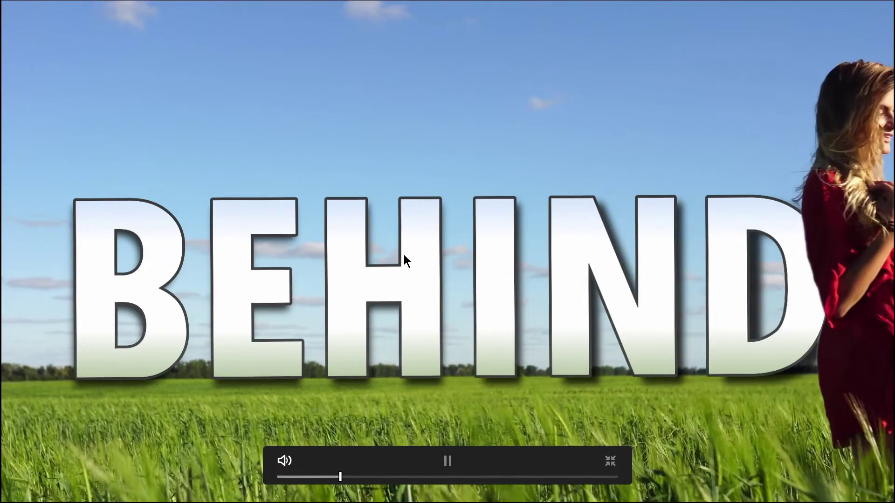
key(space)
key(Home)
key(space)
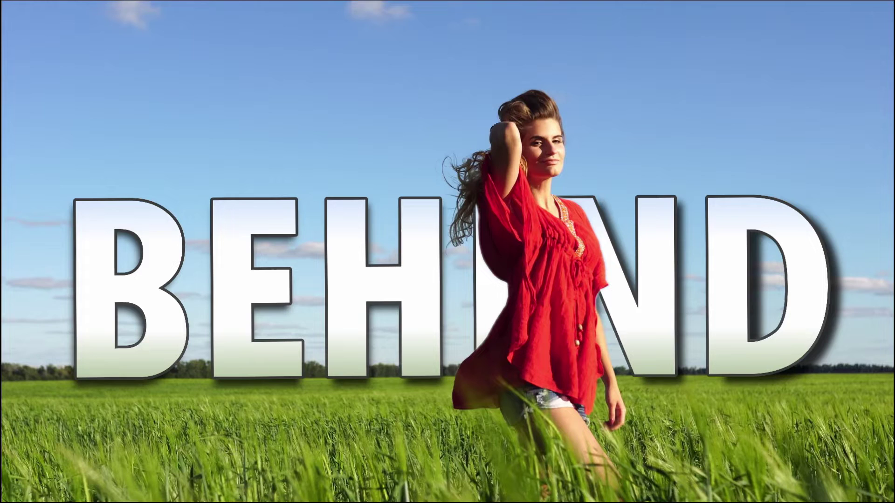
key(Escape)
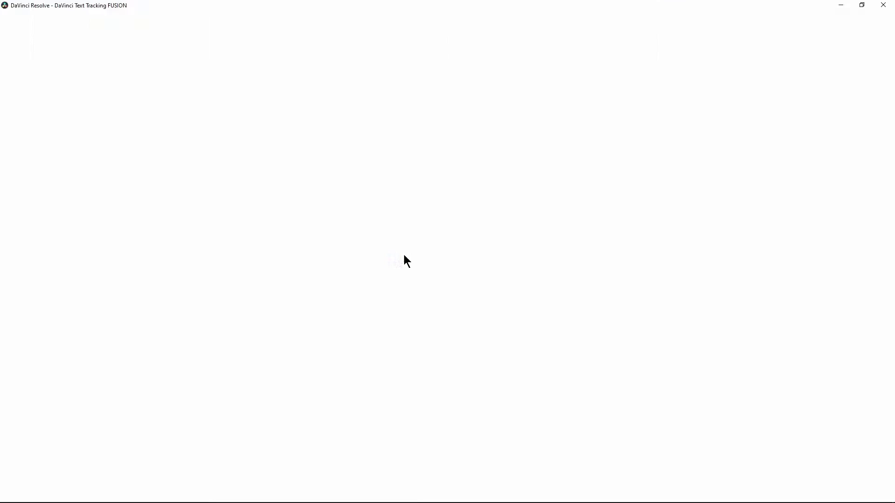
Place the playhead near the start of the finished sports car clip and preview its DRIVE effect full screen
mouse_move(329, 334)
mouse_down()
mouse_move(330, 324)
mouse_move(345, 324)
mouse_move(323, 328)
mouse_up()
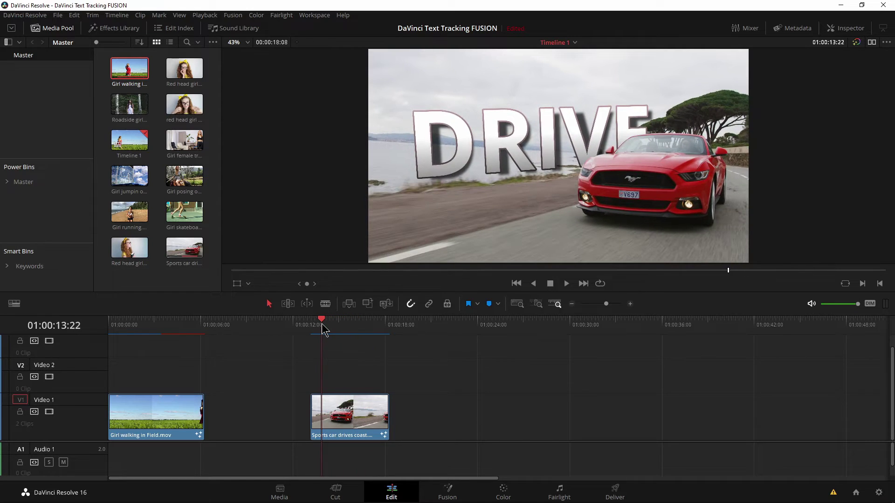
key(ctrl+f)
key(space)
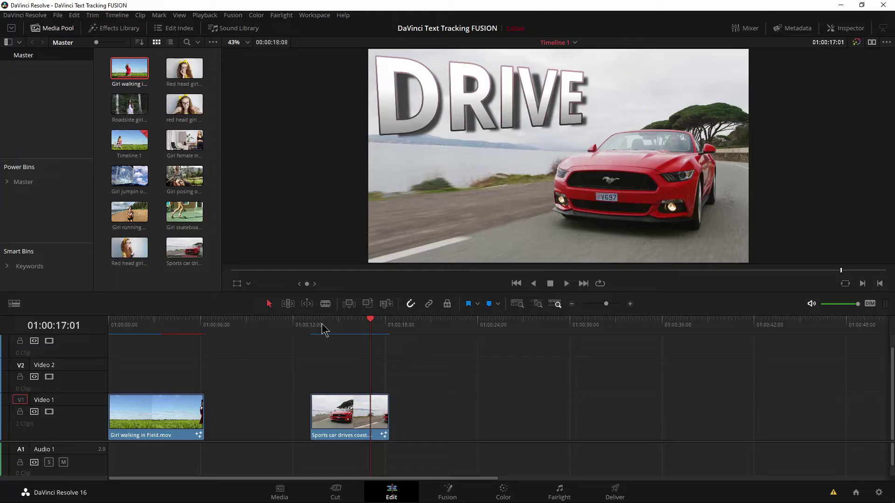
Add a fresh copy of the sports car clip to Video 1 beyond the existing clips, and place the playhead over it
drag(606, 305, 601, 305)
drag(192, 259, 300, 413)
drag(301, 324, 327, 326)
drag(304, 417, 327, 417)
drag(327, 342, 350, 331)
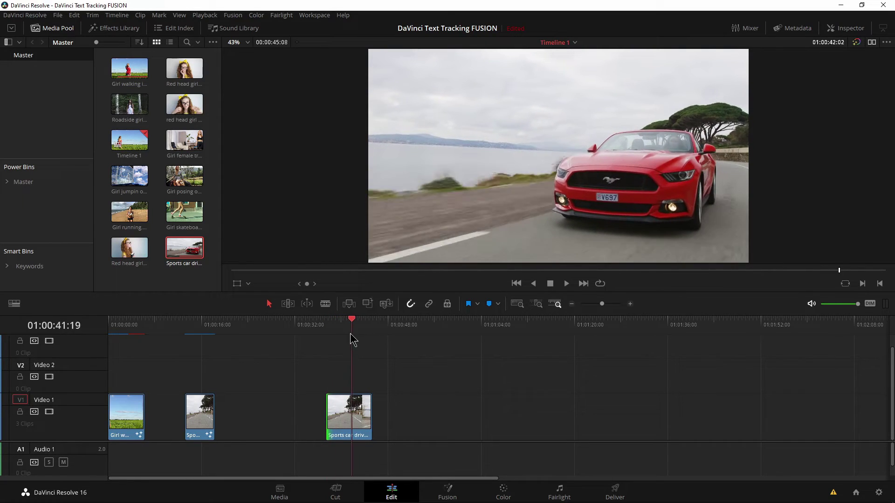
Open the new car clip's Fusion composition and move MediaIn1 and MediaOut1 lower in the node area
click(447, 489)
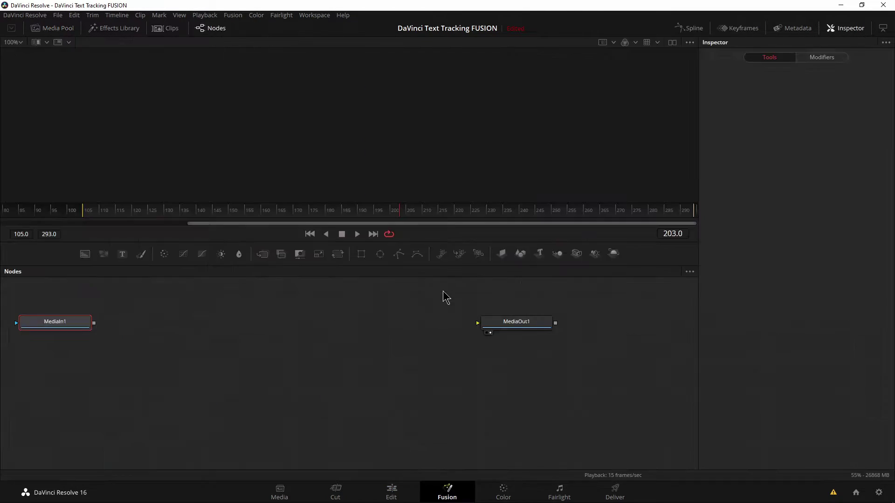
drag(497, 328, 551, 391)
drag(80, 327, 273, 410)
drag(553, 391, 558, 435)
drag(238, 413, 247, 434)
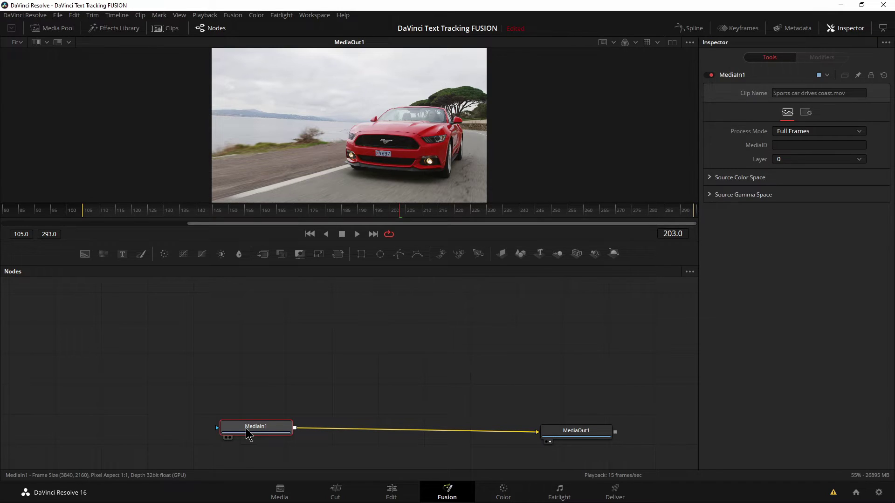
Add a text node merged over MediaIn1 and set its styled text to DRIVE
click(125, 257)
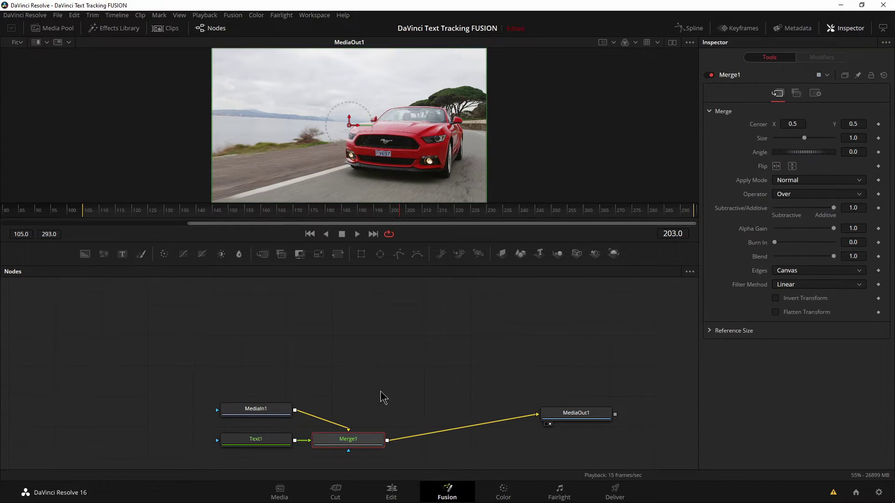
click(244, 437)
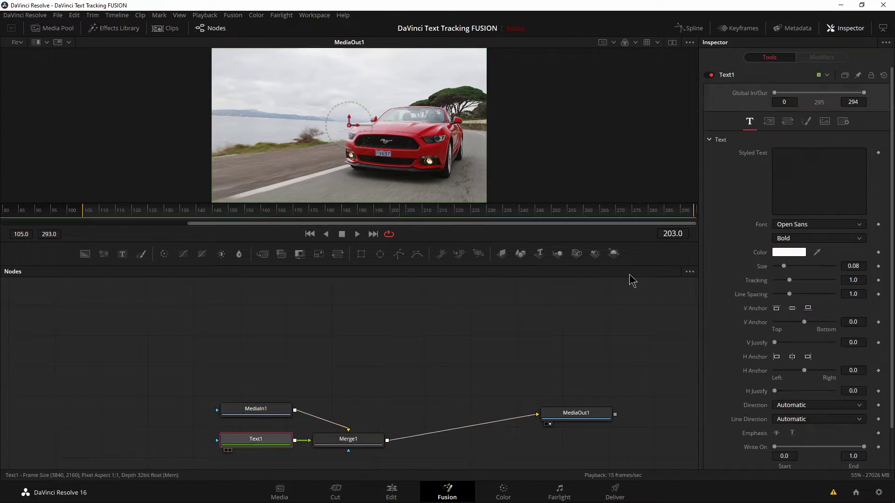
click(800, 161)
text(DRIVE)
click(732, 187)
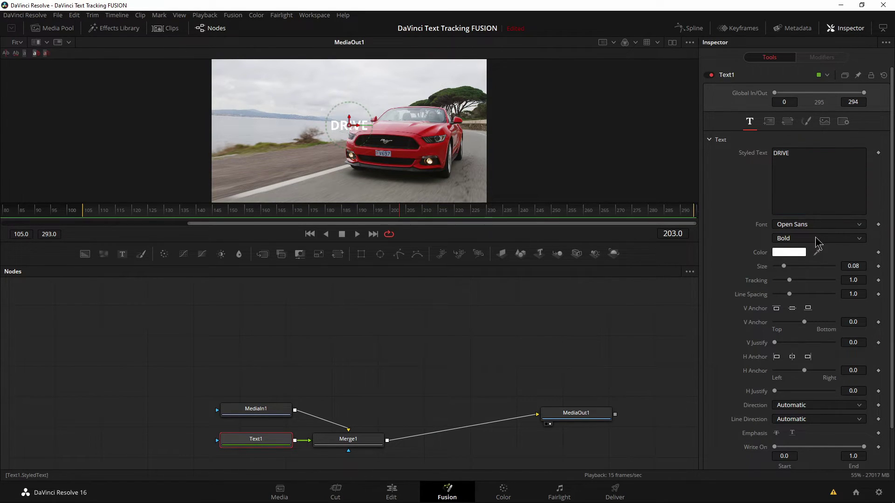
Set the DRIVE text's size to 0.3819, enlarge the viewer, and position the word over the sea and car roof at frame 105
drag(785, 268, 811, 275)
drag(349, 125, 317, 110)
click(106, 211)
drag(195, 243, 92, 287)
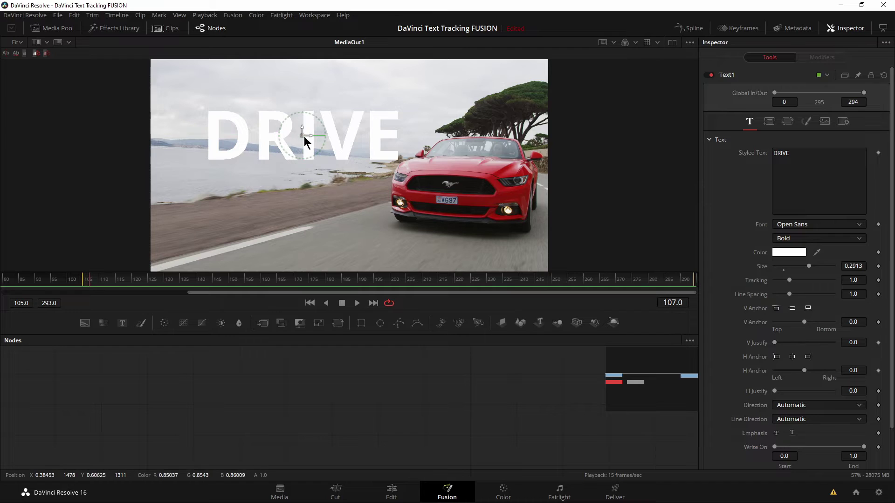
drag(303, 136, 308, 135)
drag(809, 268, 819, 266)
drag(307, 138, 347, 142)
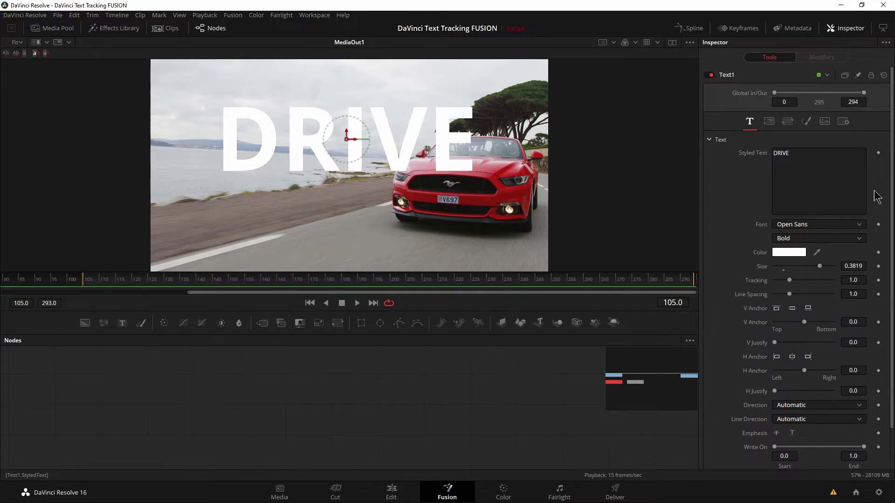
Set the X rotation of the DRIVE text's characters to -2.6
click(769, 123)
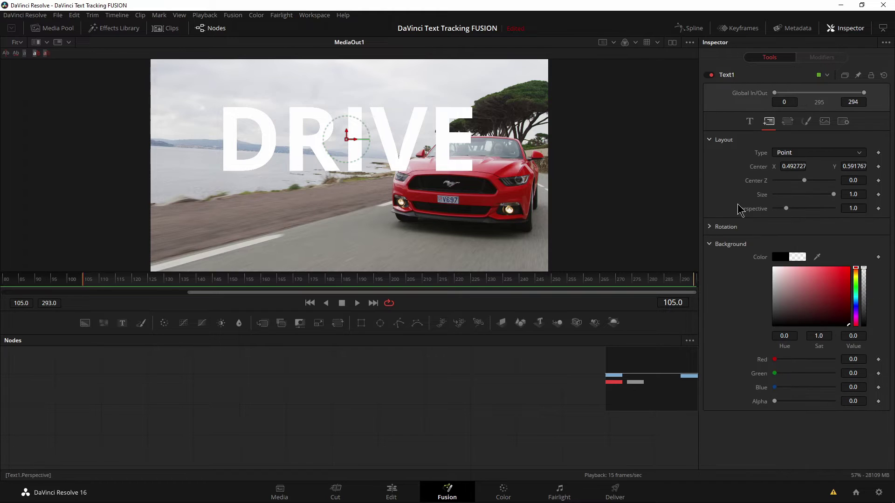
click(787, 123)
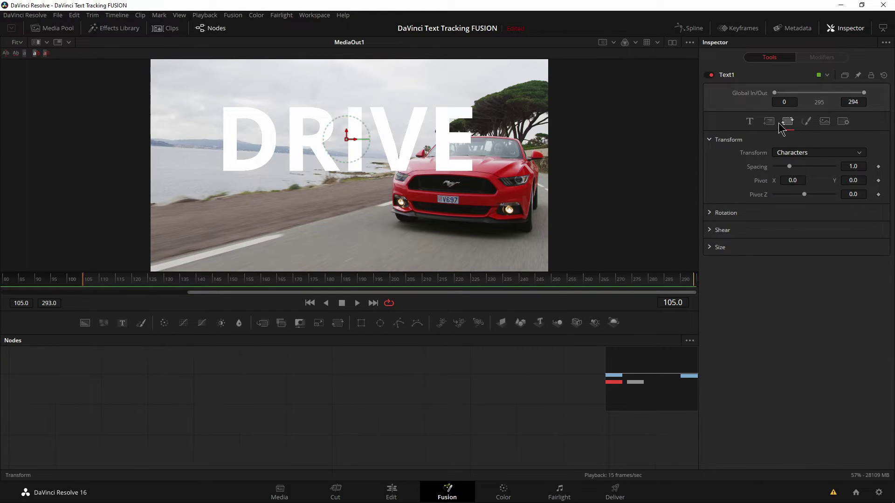
click(715, 213)
drag(805, 241, 804, 239)
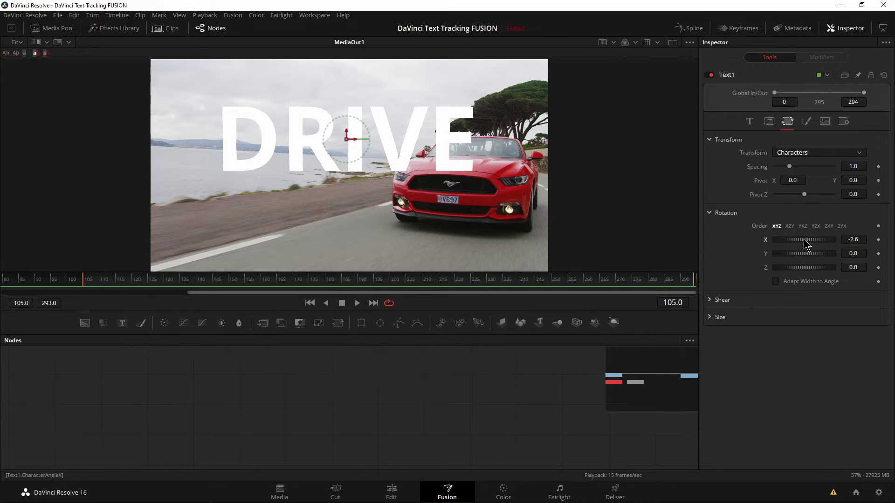
Keyframe the text's center at about 0.481, 0.588 on frame 105, and shift it toward the picture's upper left at frame 181
click(769, 122)
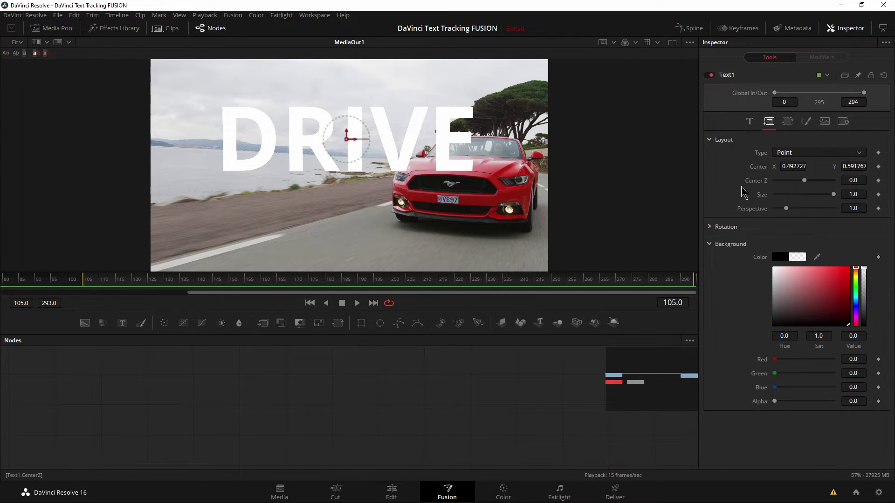
drag(348, 141, 344, 140)
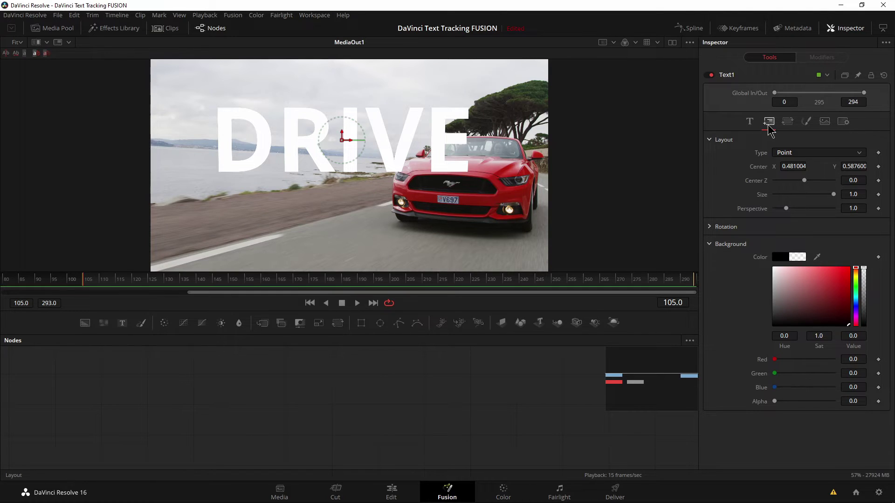
click(878, 166)
drag(104, 280, 329, 280)
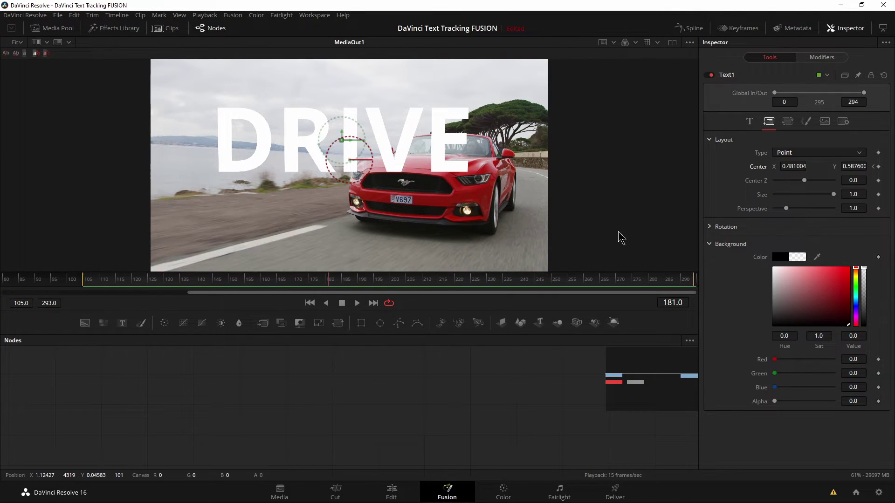
drag(342, 139, 283, 106)
drag(857, 168, 857, 168)
drag(329, 282, 85, 283)
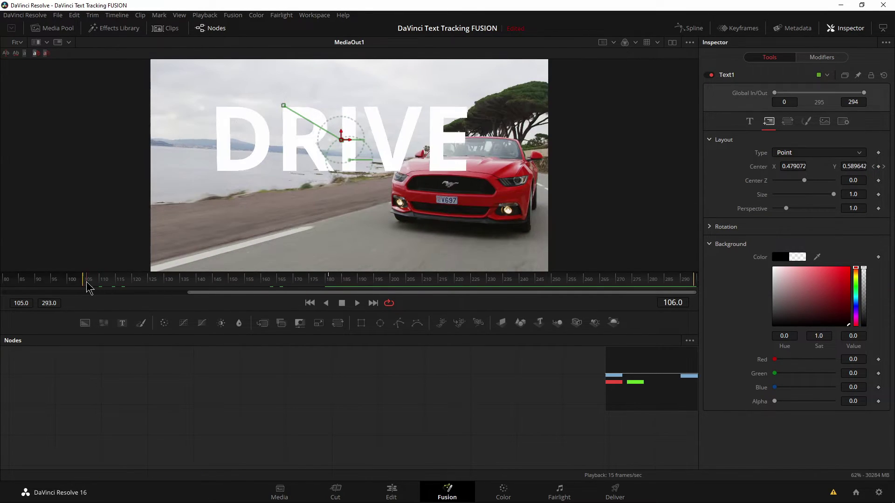
Keyframe the characters' X, Y and Z rotation at frame 105 and set Y rotation to -2.6 at frame 121
click(786, 122)
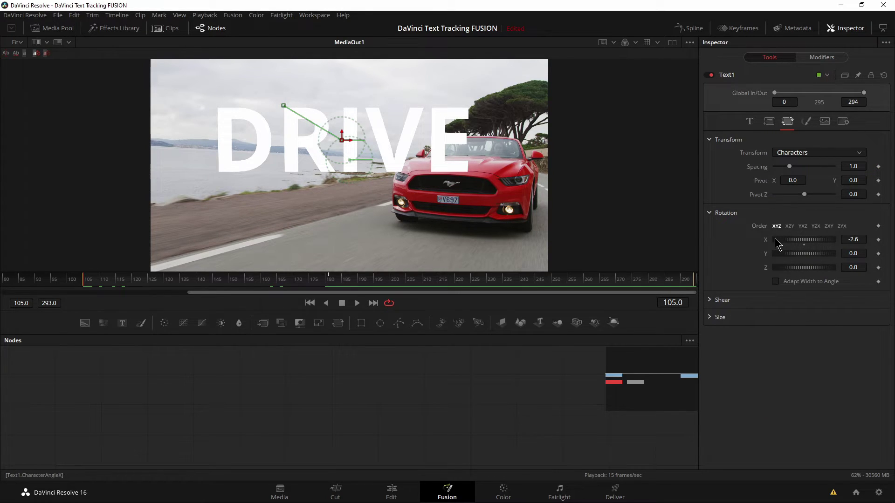
click(878, 240)
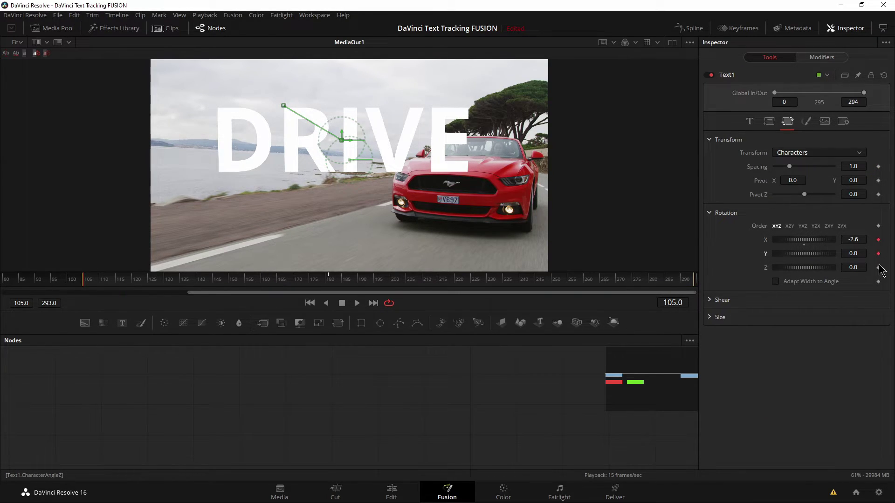
click(878, 268)
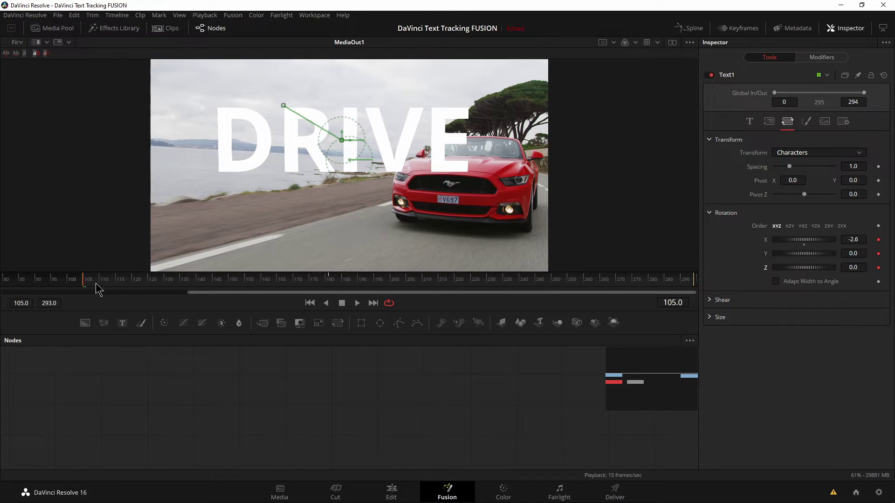
drag(85, 285, 136, 290)
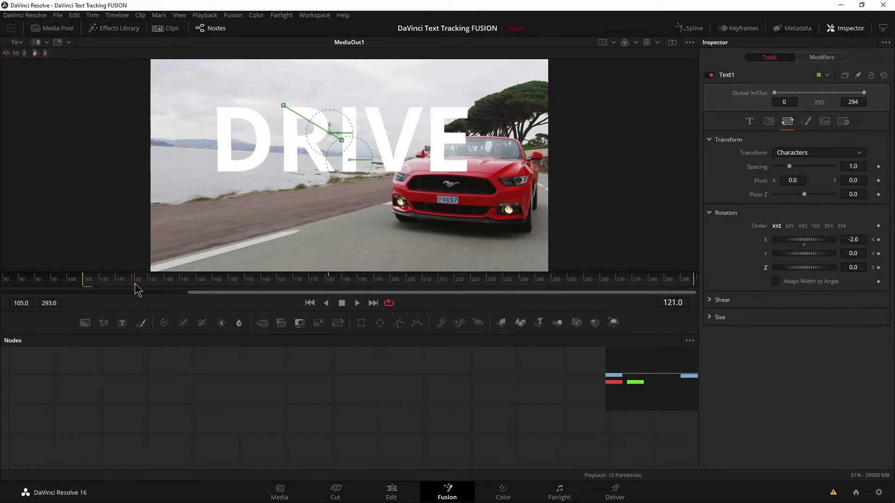
mouse_move(809, 256)
mouse_down()
mouse_move(790, 258)
mouse_move(811, 264)
mouse_up()
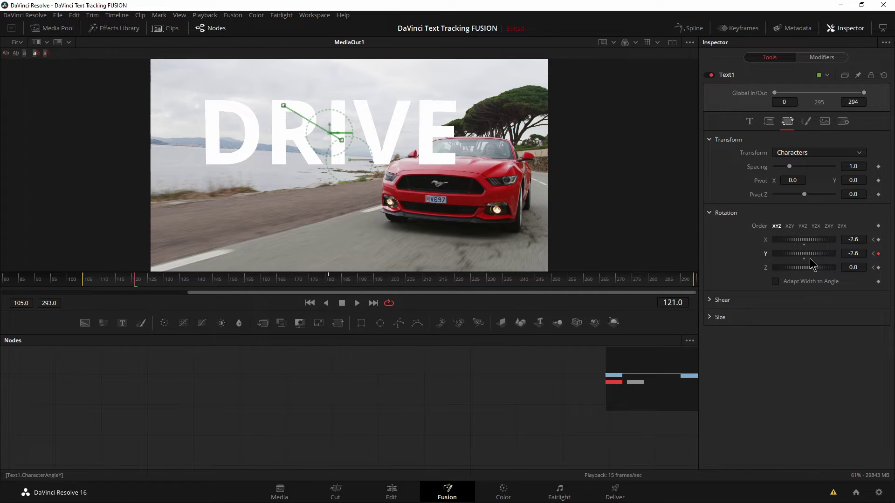
Switch the text transform to Words, keyframe its rotation axes, and set the Y rotation to -41.7
click(819, 155)
click(815, 173)
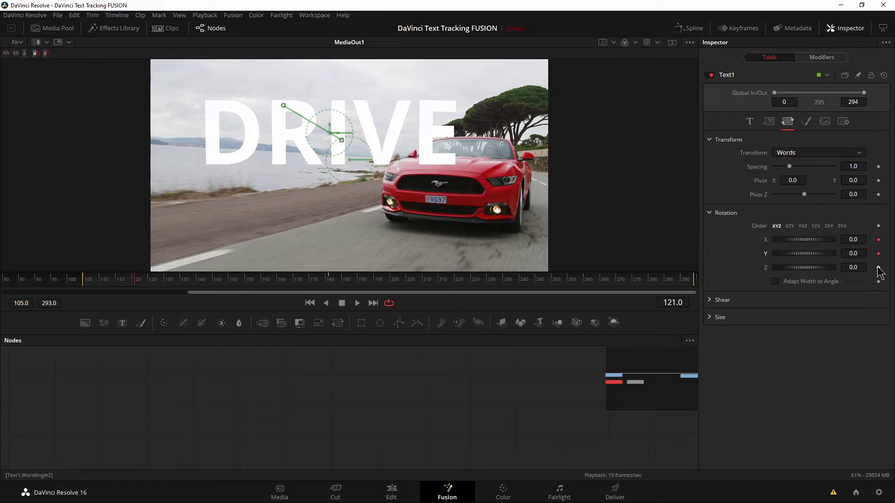
drag(807, 259, 801, 260)
drag(126, 282, 84, 285)
drag(803, 259, 804, 257)
click(106, 283)
At frame 146, set the word's X rotation to 23.5 and adjust its Z rotation to follow the road's perspective
drag(106, 281, 128, 282)
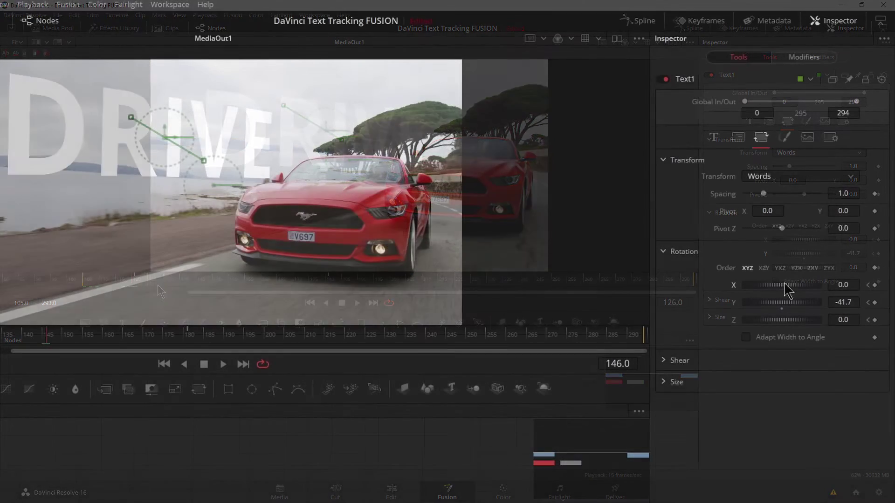
drag(804, 242, 813, 246)
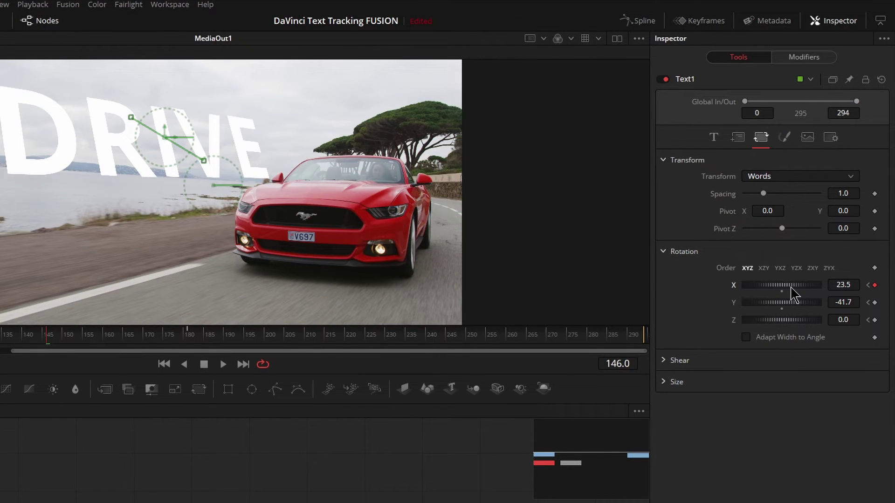
drag(798, 325, 768, 321)
At frame 166, set the word's rotation to X -7.8, Y -28.7 and Z 5.2
drag(98, 343, 131, 343)
drag(799, 307, 792, 288)
drag(791, 321, 790, 321)
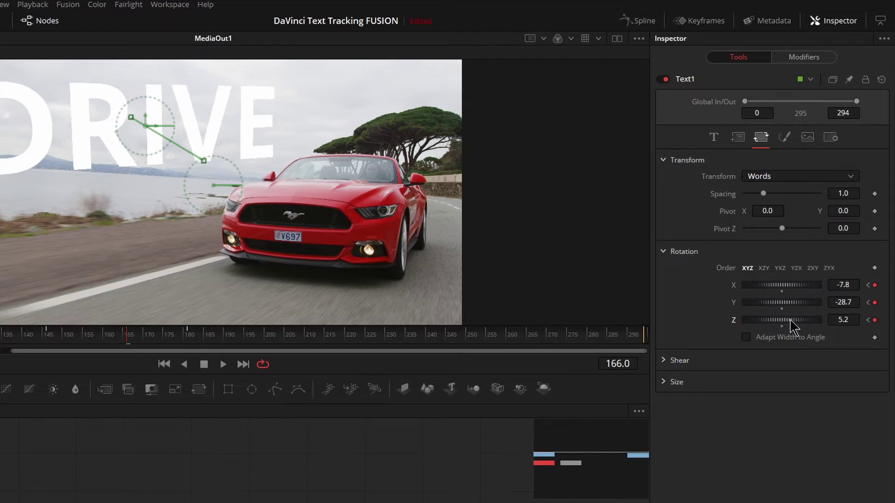
Play the DRIVE animation from its early frames, stop it, and scrub to frame 142 to check the word's movement
drag(97, 335, 0, 337)
key(space)
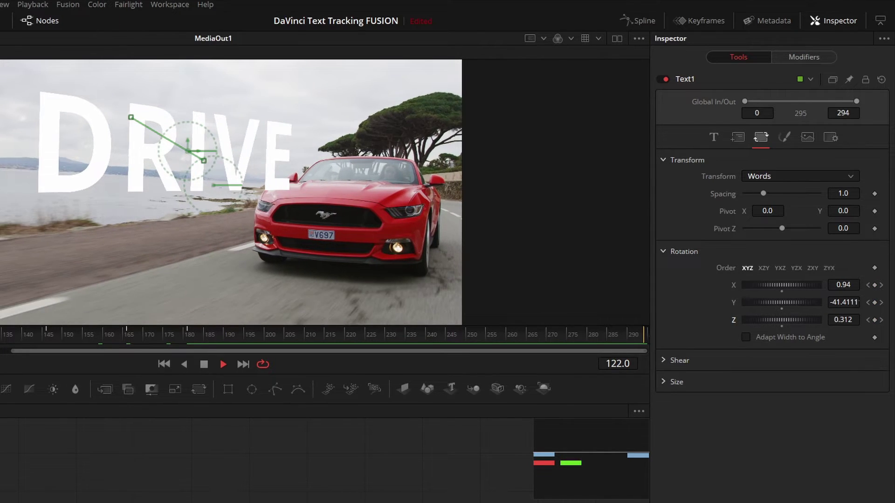
key(space)
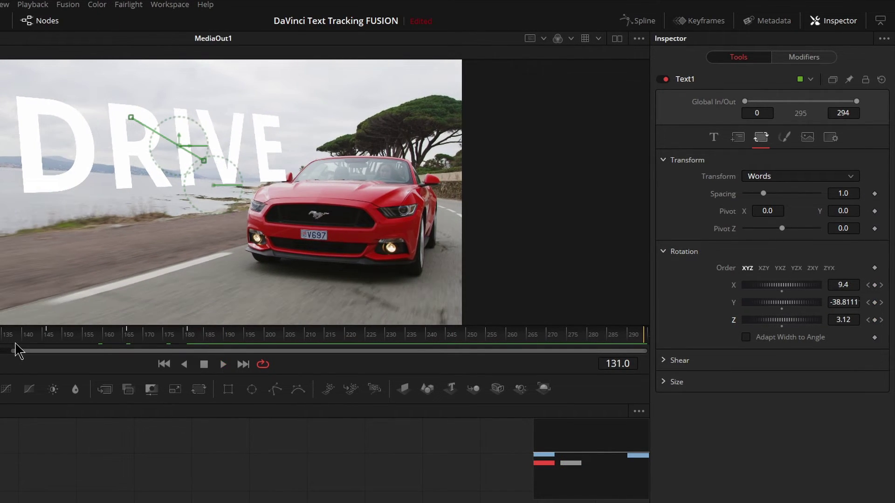
drag(3, 345, 35, 343)
Give the DRIVE text a red fill in shading element 1 and enable element 2 as a black outline with thickness 0.02
click(785, 139)
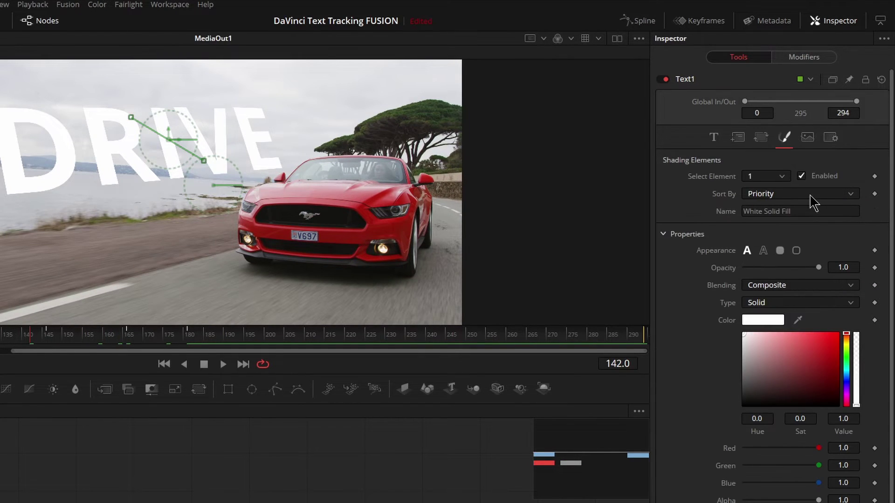
mouse_move(792, 368)
mouse_down()
mouse_move(829, 345)
mouse_move(828, 336)
mouse_up()
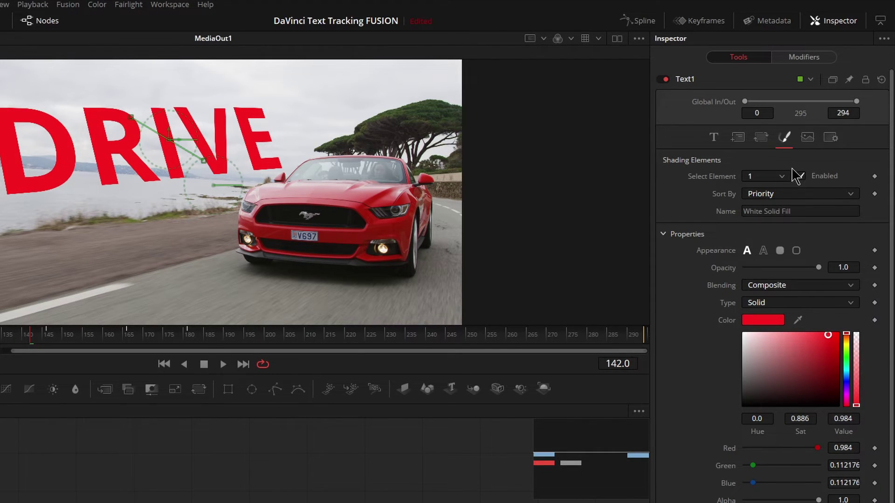
click(782, 176)
click(764, 197)
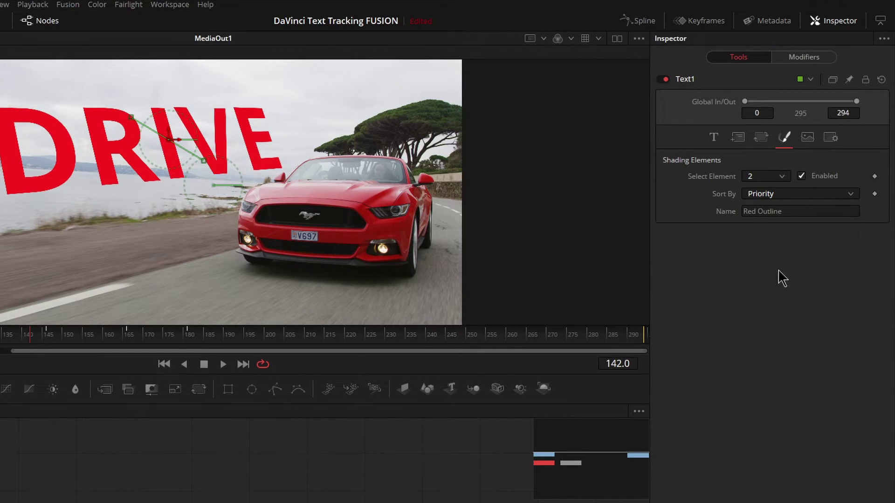
scroll(681, 406, down, 2)
scroll(681, 407, down, 2)
scroll(679, 406, up, 4)
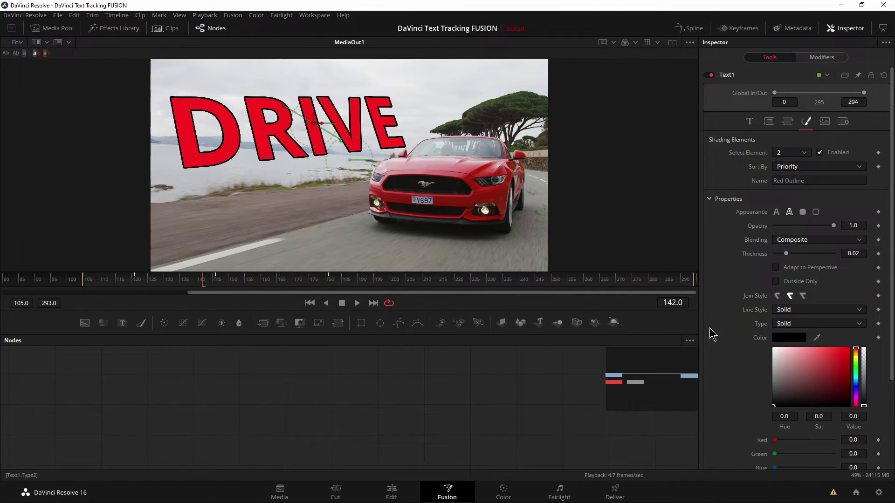
scroll(276, 420, up, 3)
scroll(274, 411, down, 6)
scroll(274, 410, up, 2)
Reposition the Text1 node in the node graph and add a Polygon mask connected to it
drag(269, 395, 200, 401)
drag(262, 420, 383, 385)
scroll(331, 410, up, 2)
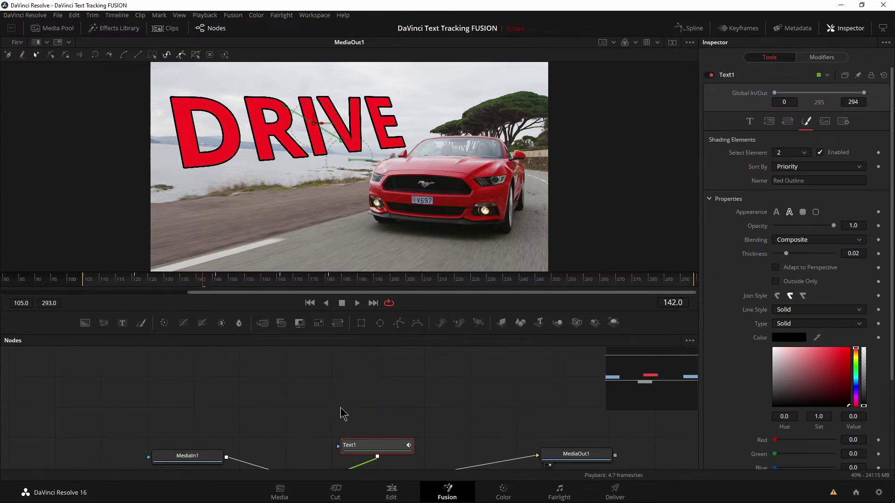
drag(367, 450, 345, 422)
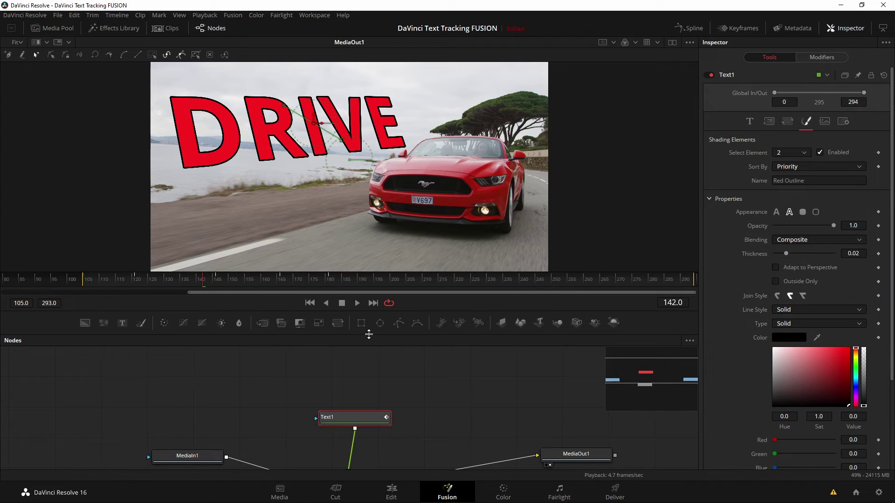
click(398, 322)
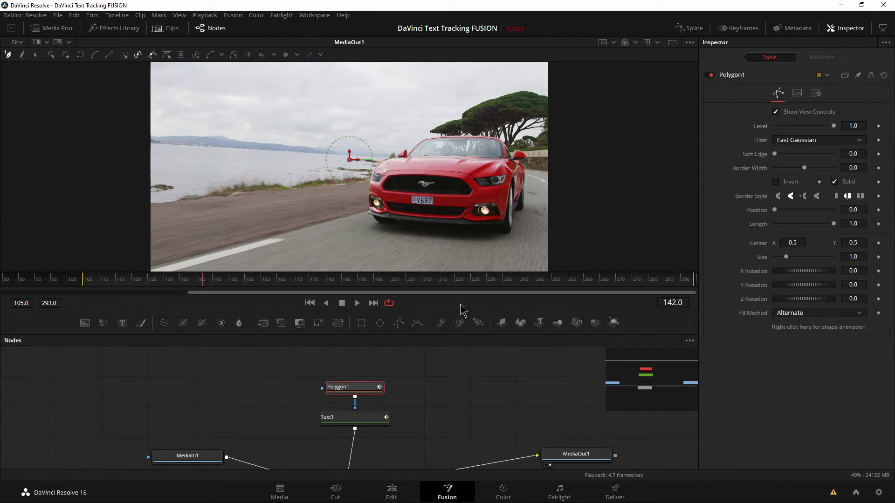
At frame 105, start the polygon mask at the car's front bumper and trace it up the fender to the side mirror
scroll(358, 210, up, 5)
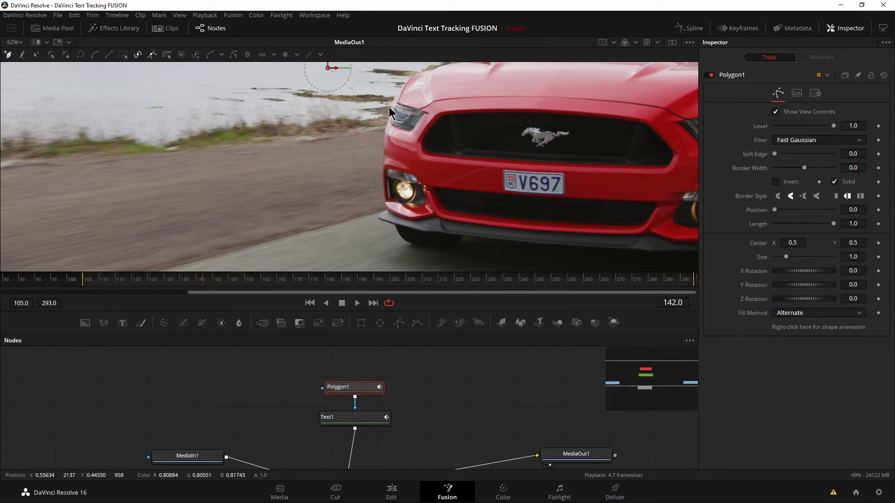
click(69, 281)
drag(69, 282, 83, 281)
drag(443, 214, 366, 190)
scroll(365, 188, down, 5)
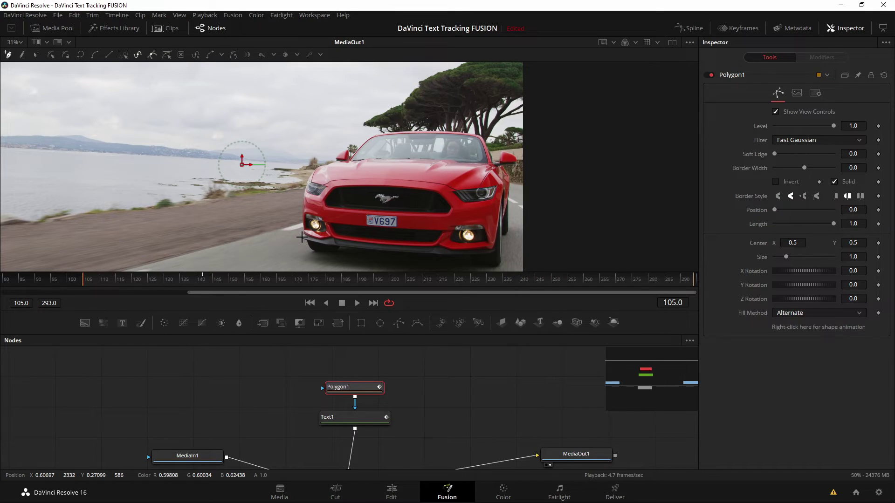
scroll(301, 237, up, 1)
click(303, 230)
click(310, 182)
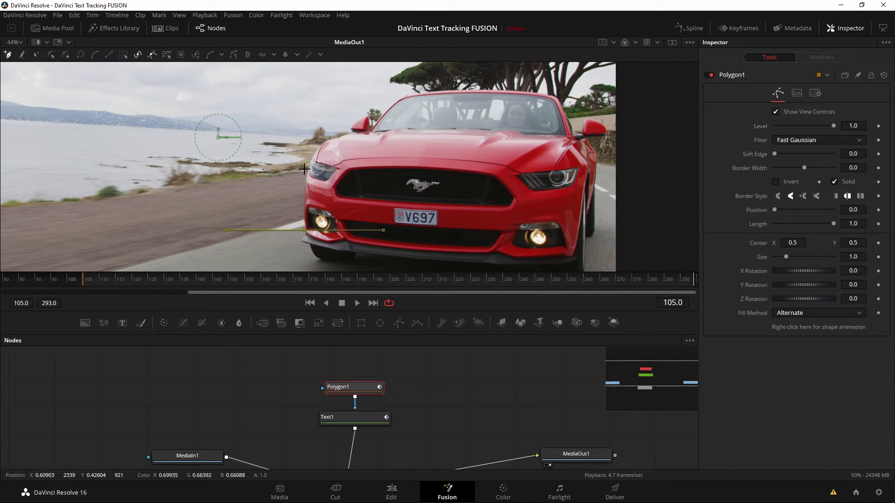
click(313, 160)
click(332, 140)
click(347, 134)
click(354, 132)
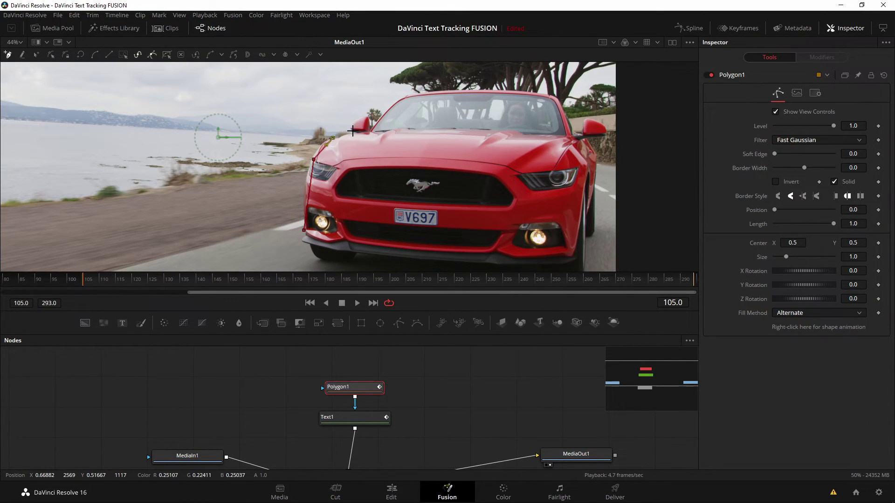
Continue the polygon around the side mirror, up the windshield pillar and along the windshield's top frame
scroll(355, 133, up, 3)
click(344, 125)
click(353, 108)
click(358, 101)
click(393, 88)
click(397, 129)
click(452, 69)
drag(536, 98, 418, 244)
click(376, 174)
click(647, 156)
drag(497, 166, 203, 166)
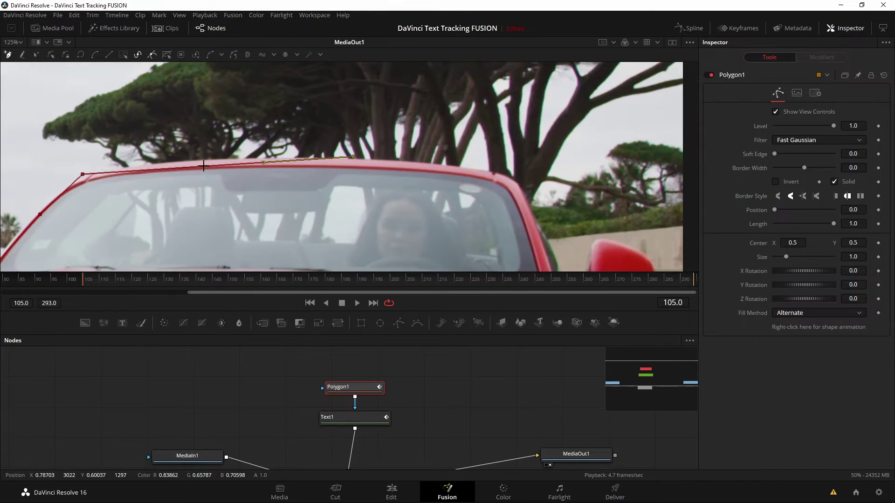
Trace the polygon down the far side of the car and close it at the starting point on the front bumper
click(489, 172)
drag(494, 173, 186, 97)
click(266, 208)
scroll(238, 223, down, 2)
drag(237, 252, 251, 69)
click(271, 164)
drag(41, 172, 210, 172)
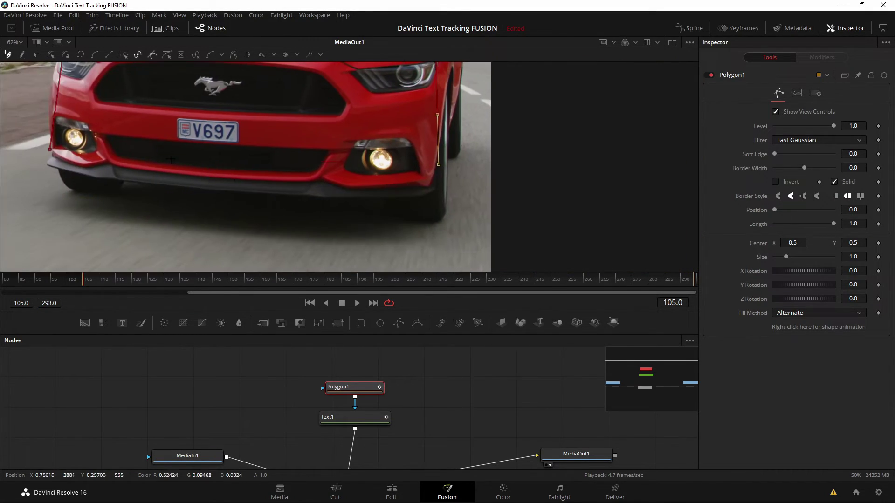
click(50, 149)
Refine the mask points along the front fender beside the headlight and invert the mask so the text sits behind the car
scroll(114, 128, up, 5)
scroll(245, 212, up, 2)
drag(193, 87, 365, 187)
scroll(233, 140, up, 2)
scroll(364, 186, up, 1)
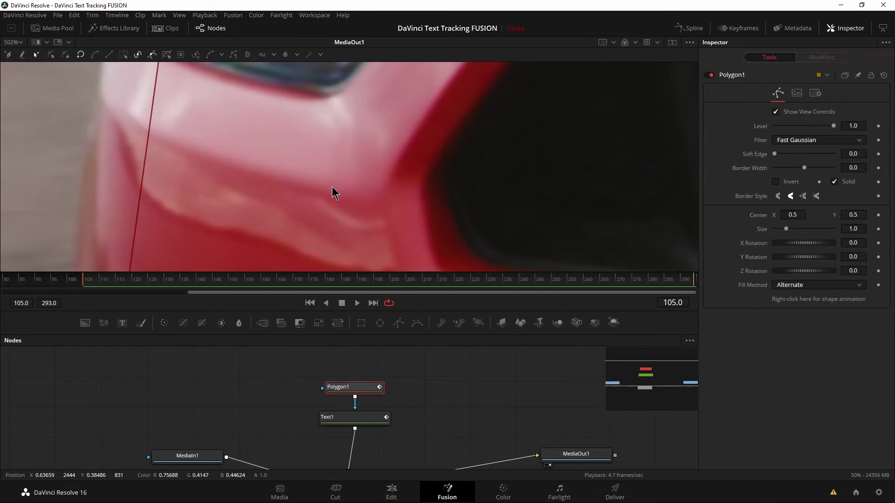
scroll(332, 189, down, 6)
scroll(314, 160, up, 2)
drag(279, 207, 284, 173)
scroll(290, 189, up, 2)
click(290, 180)
click(774, 182)
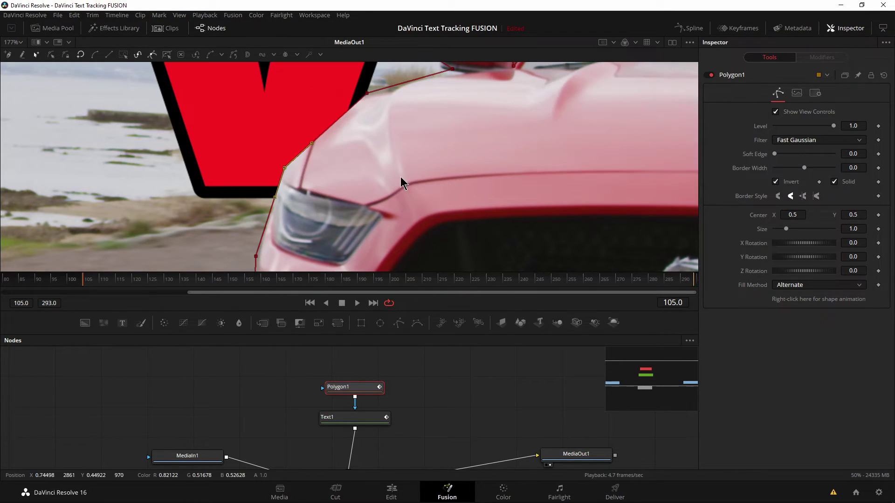
Fit the mask edge to the hood's curve before the mirror and compare the mask with inversion off and on
scroll(326, 177, up, 3)
drag(280, 200, 332, 153)
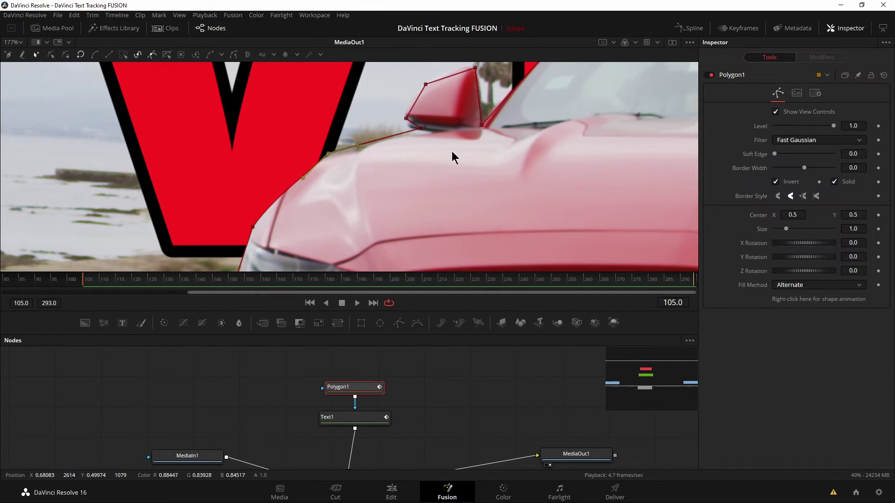
scroll(452, 154, down, 4)
click(775, 182)
click(775, 182)
scroll(467, 235, up, 4)
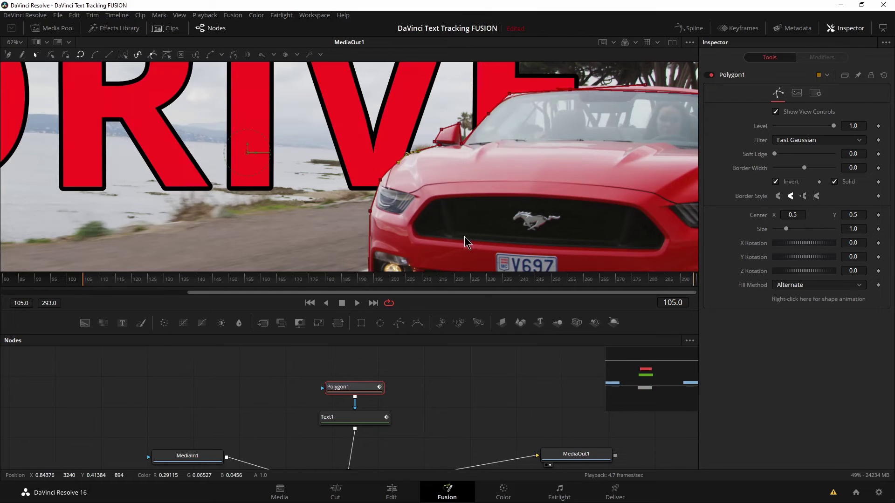
Adjust the mask points around the side mirror and add points along its upper and inner edges
scroll(411, 226, up, 2)
click(380, 233)
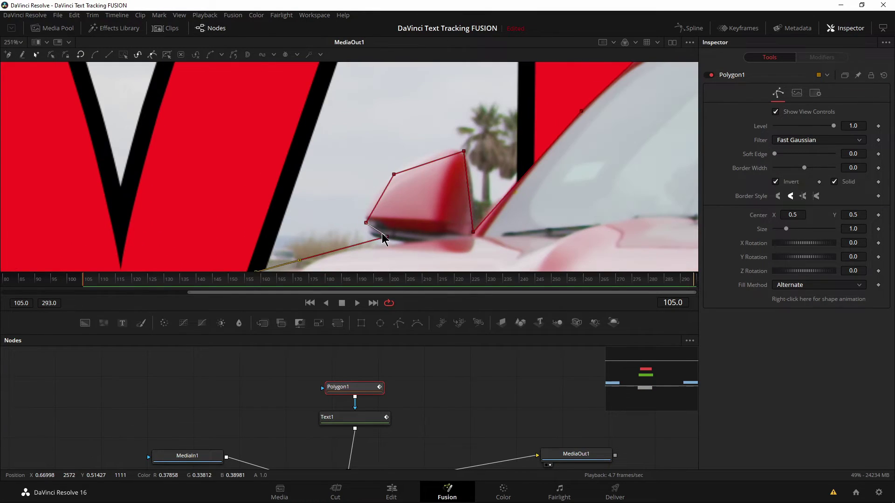
drag(386, 237, 363, 222)
click(394, 175)
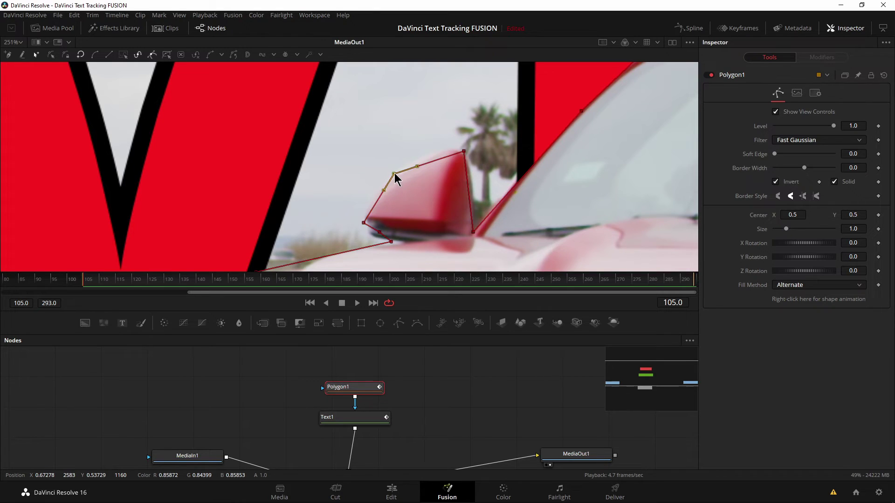
click(440, 157)
drag(442, 152, 441, 153)
click(468, 202)
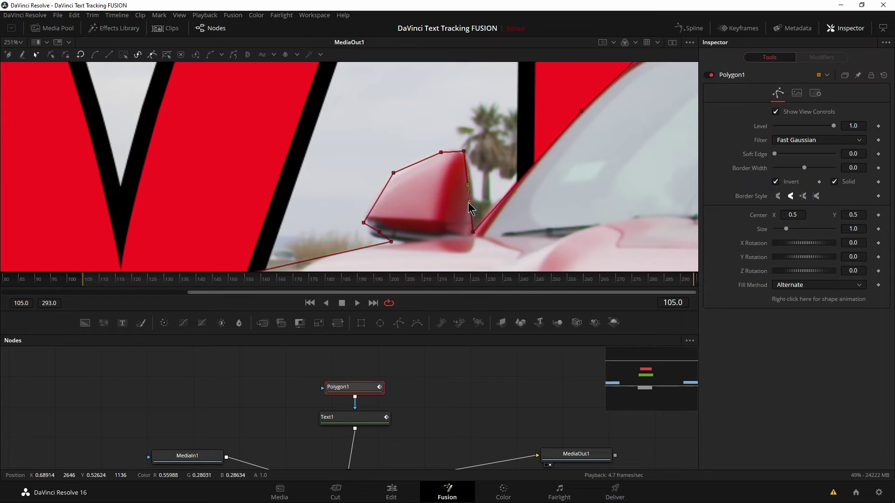
Refine the mask outline along the windshield's top frame and review the whole mask against the car
drag(647, 139, 486, 227)
scroll(487, 233, down, 6)
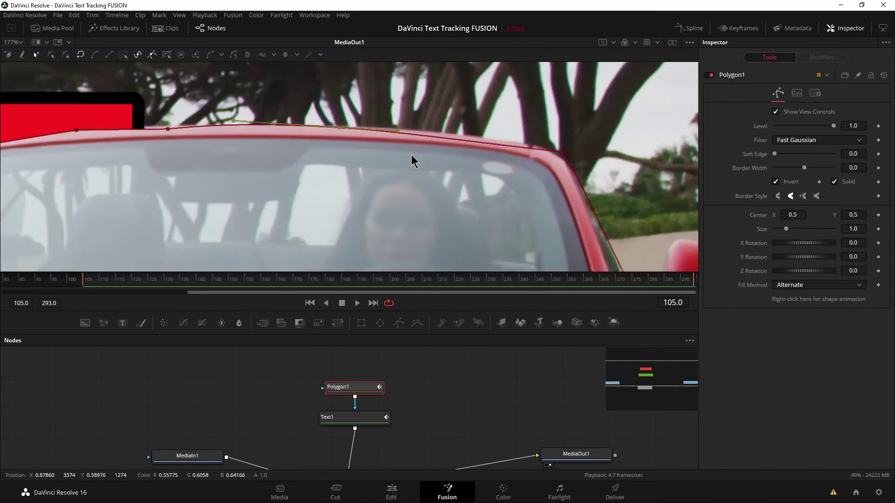
scroll(278, 148, down, 1)
drag(116, 157, 371, 148)
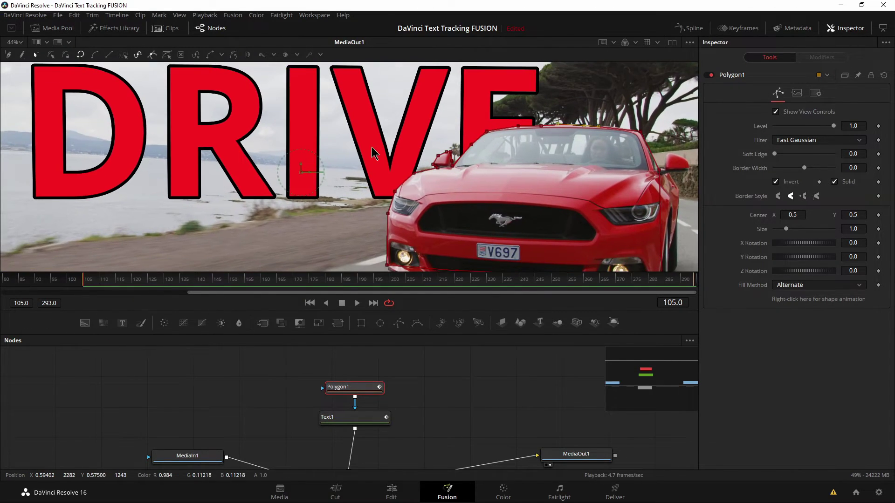
scroll(407, 166, down, 2)
scroll(448, 176, up, 1)
Keyframe the mask's center at frame 105 and move it to about X 0.4426, Y 0.5021 at frame 144 to follow the car
click(344, 386)
click(878, 215)
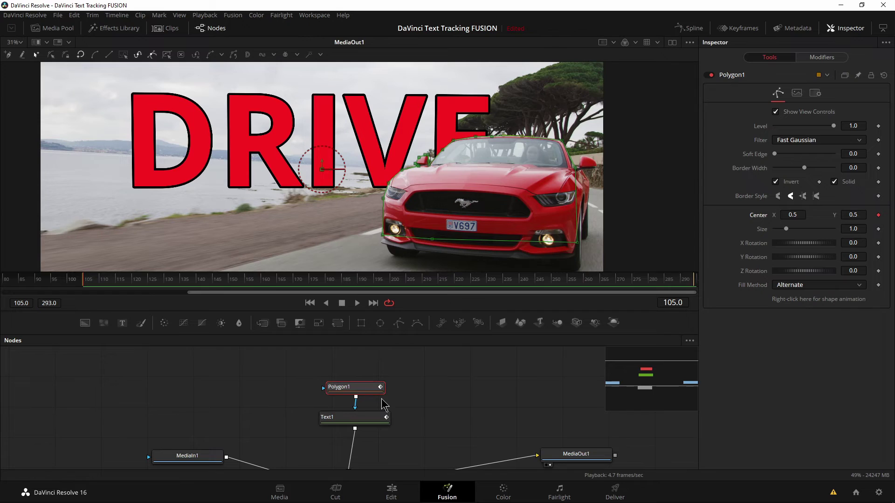
scroll(383, 184, down, 1)
drag(406, 173, 344, 175)
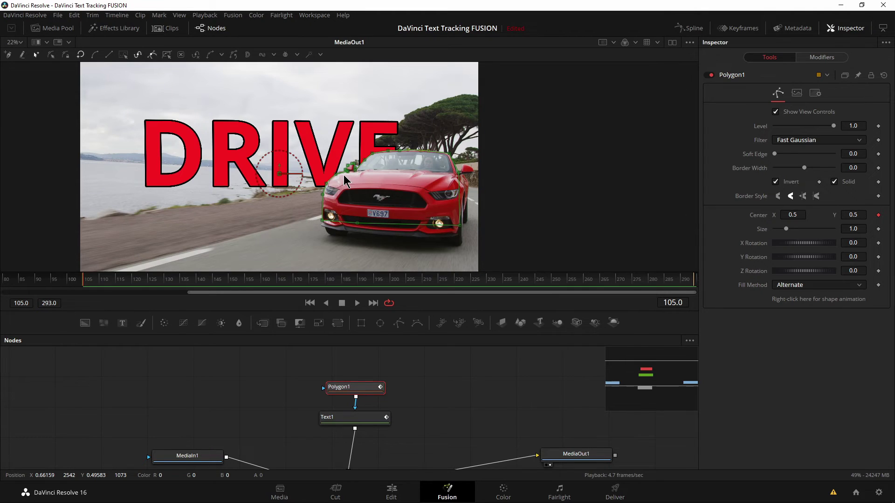
drag(90, 282, 211, 290)
drag(279, 174, 257, 173)
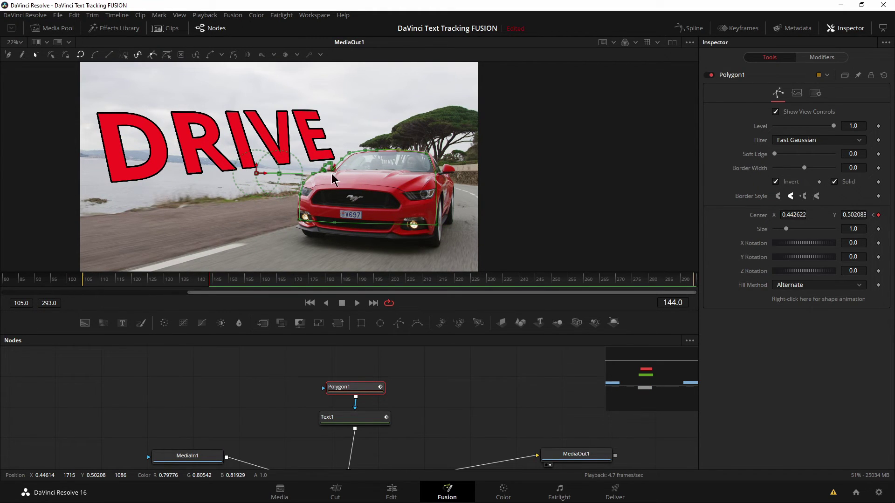
At frame 144, realign the mask points on the side mirror's inner edge and base with the car
scroll(339, 189, up, 6)
drag(379, 137, 455, 224)
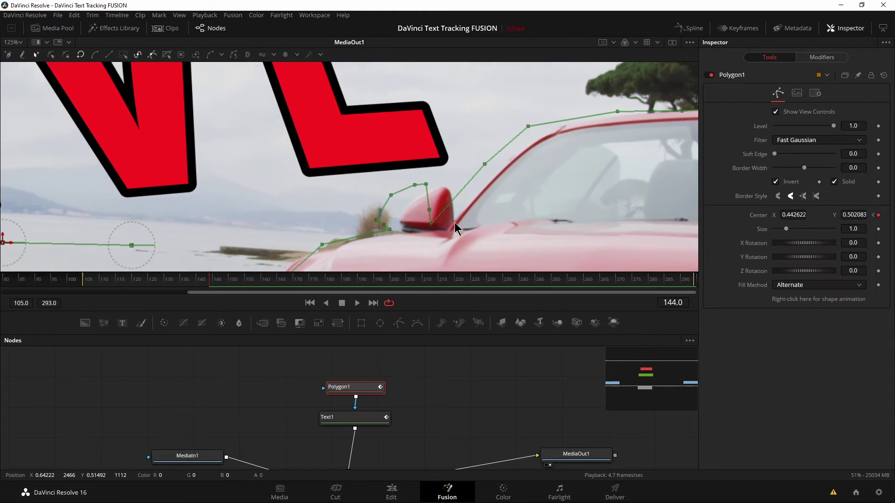
drag(426, 185, 446, 188)
click(432, 223)
drag(430, 226, 452, 212)
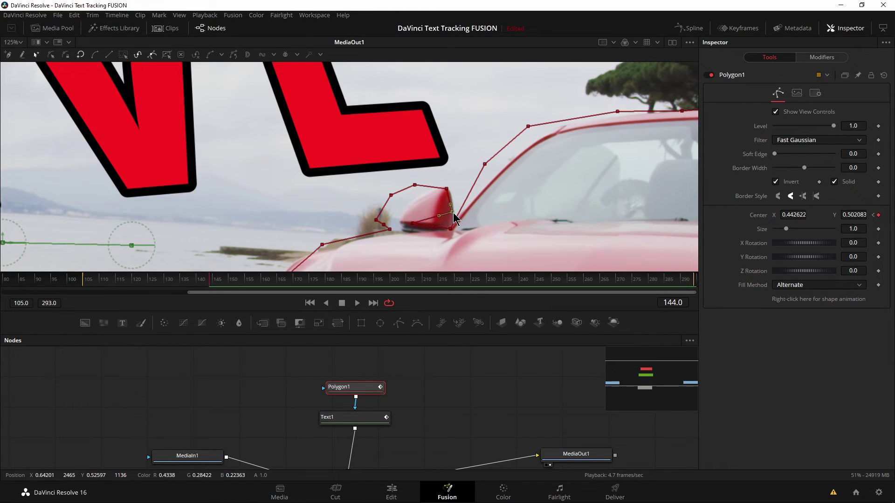
click(413, 223)
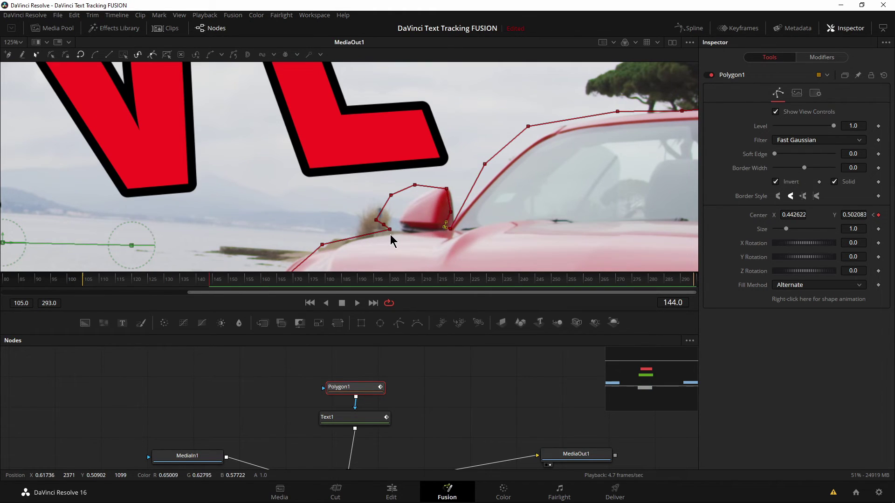
At frame 144, fit the remaining mask points to the mirror's outer edge and the windshield pillar
drag(388, 231, 401, 231)
click(416, 186)
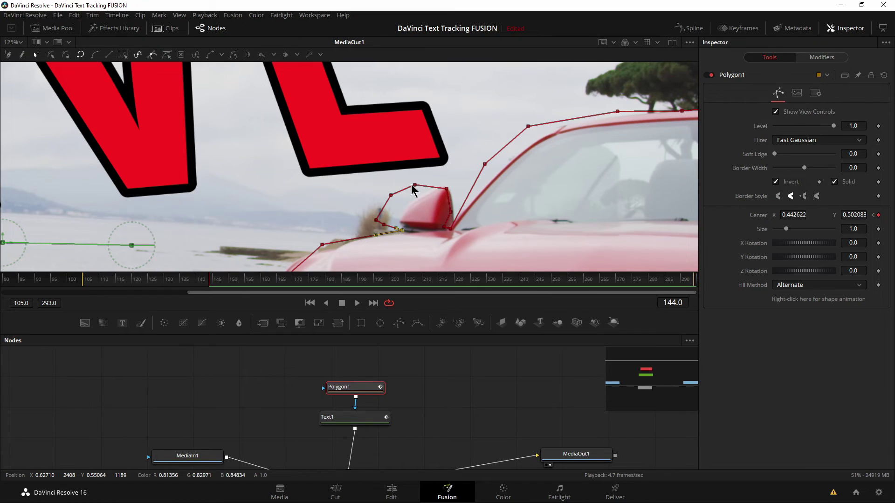
drag(416, 186, 424, 194)
drag(391, 195, 398, 220)
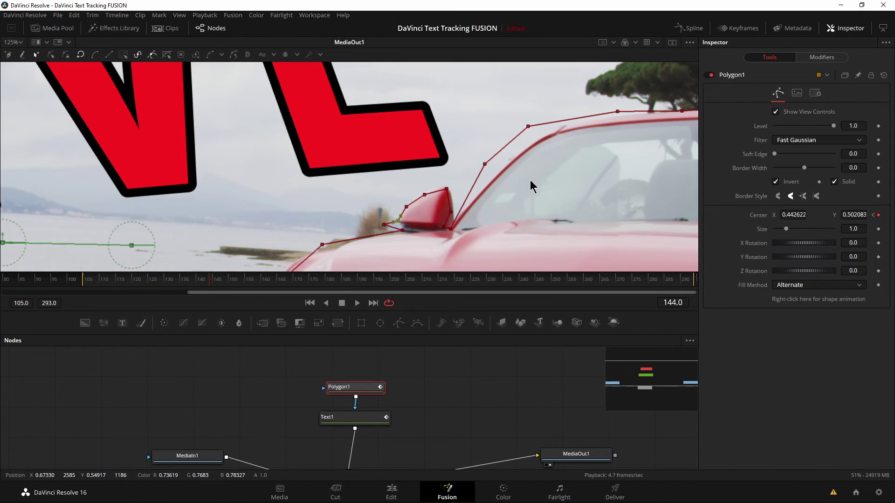
scroll(530, 178, down, 5)
drag(530, 160, 514, 174)
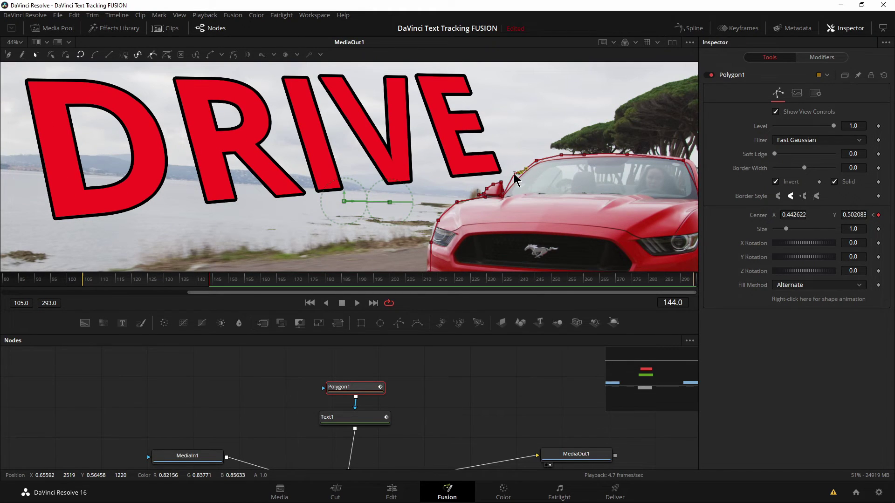
At frame 121, adjust the mask points along the hood edge and front fender to match the car
key(Left)
key(Left)
key(Left)
key(Left)
key(Left)
key(Left)
key(Left)
key(Left)
key(Left)
key(Left)
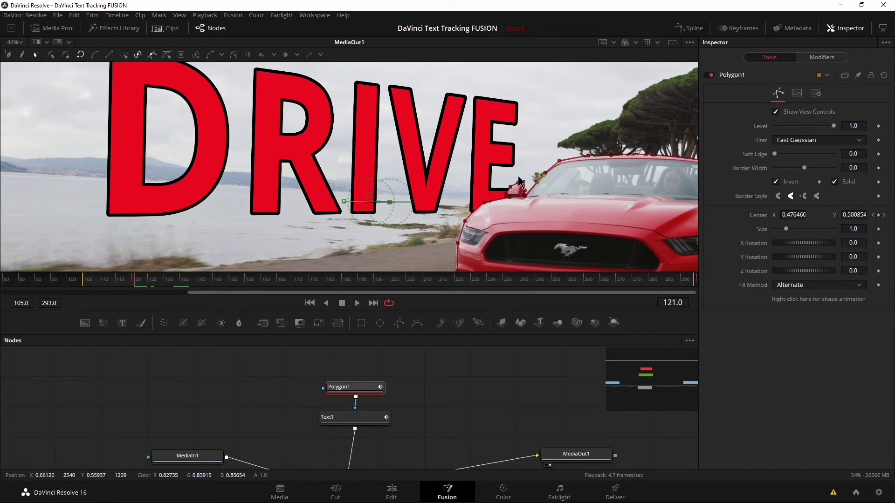
scroll(445, 205, up, 4)
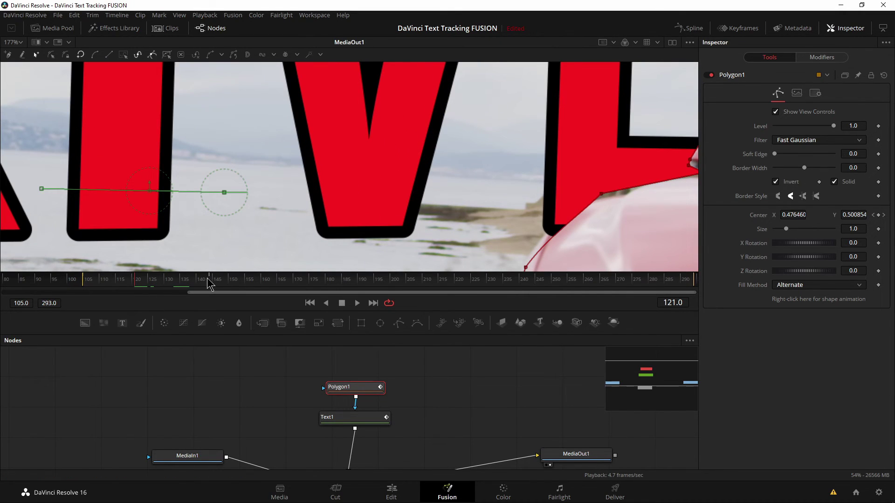
scroll(466, 168, up, 2)
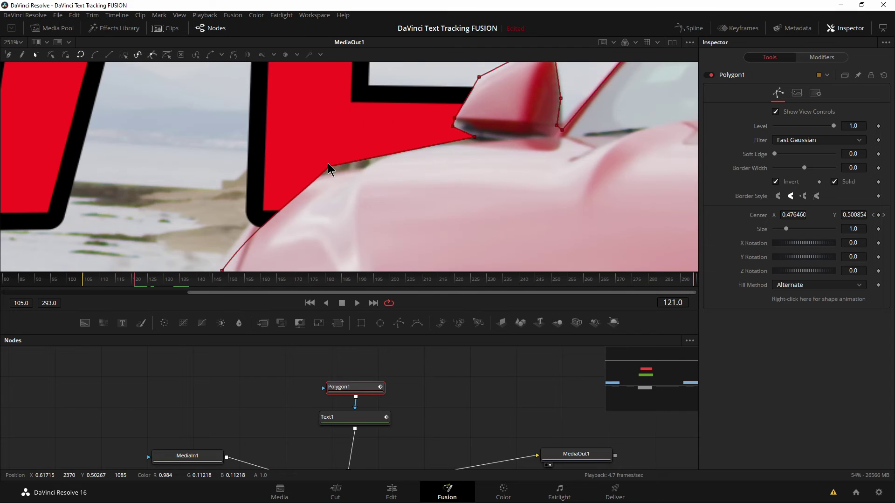
drag(329, 166, 321, 172)
click(278, 204)
drag(275, 202, 269, 199)
At frame 121, fit the mask points to the side mirror's outer and upper edge, and play back the animation
drag(411, 203, 343, 269)
click(406, 203)
drag(388, 185, 387, 174)
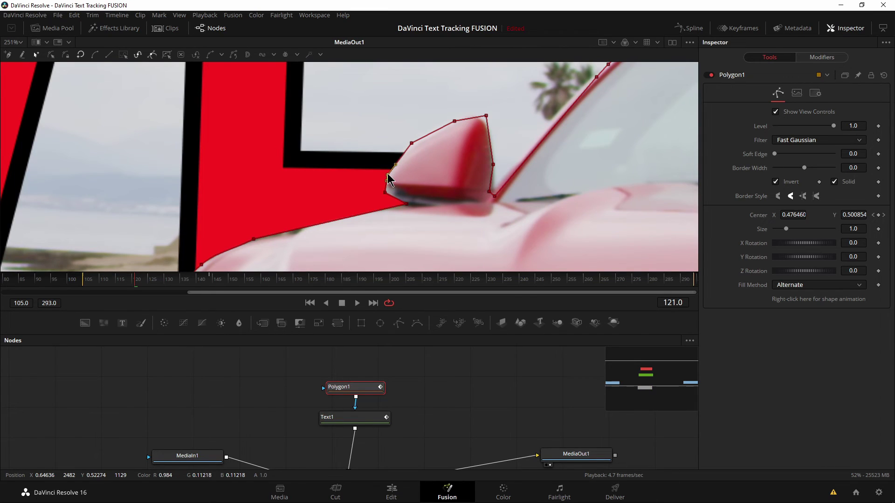
click(410, 142)
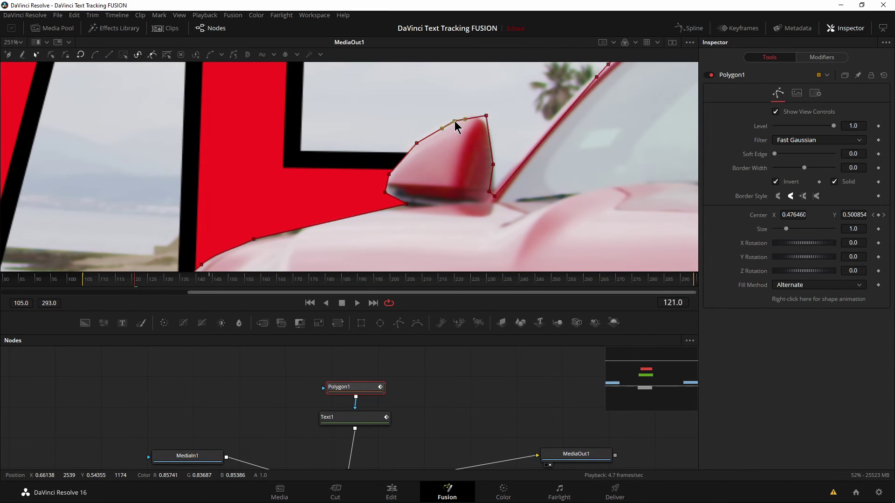
scroll(320, 194, down, 8)
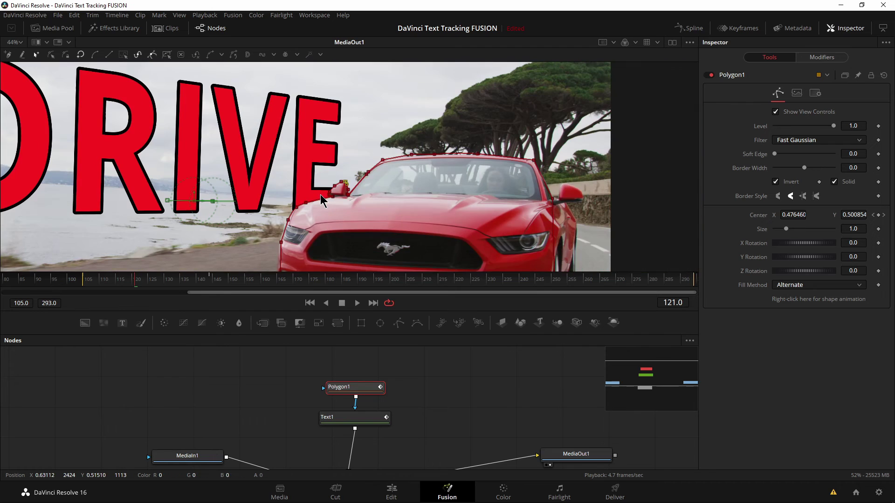
scroll(313, 228, down, 2)
scroll(313, 228, up, 2)
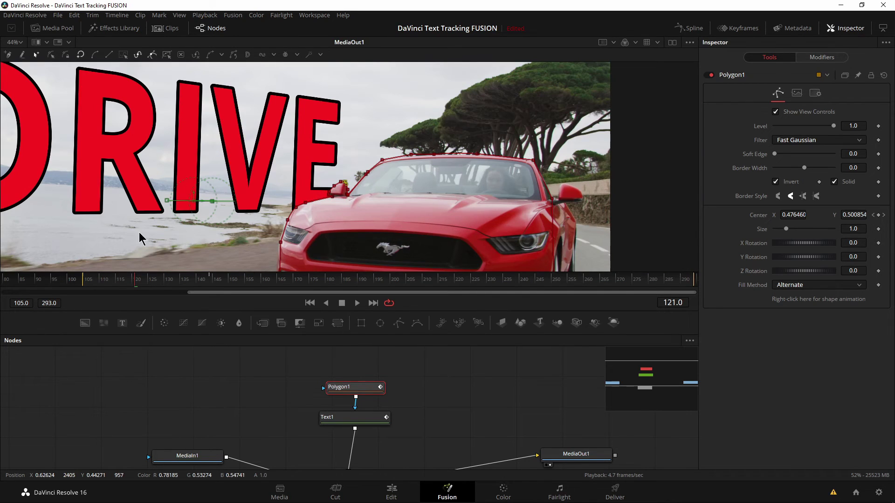
key(space)
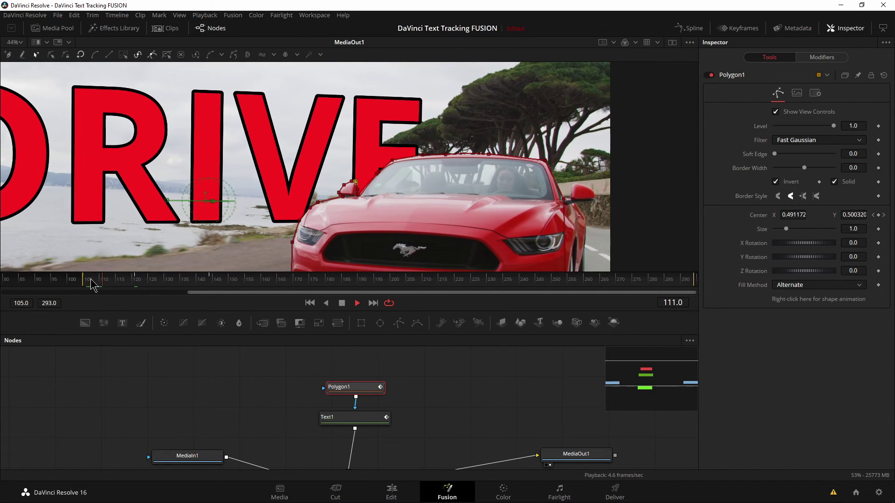
At frame 117, move the mask point on the hood edge in front of the side mirror to match the car
click(152, 284)
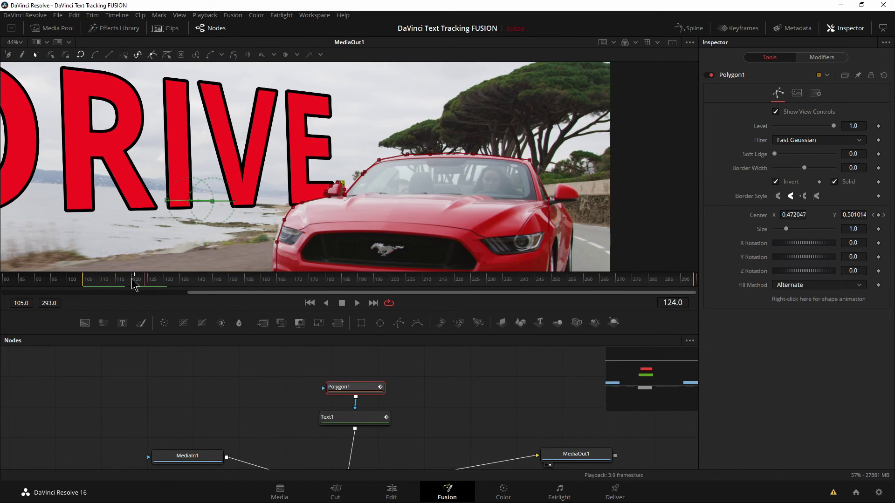
click(122, 285)
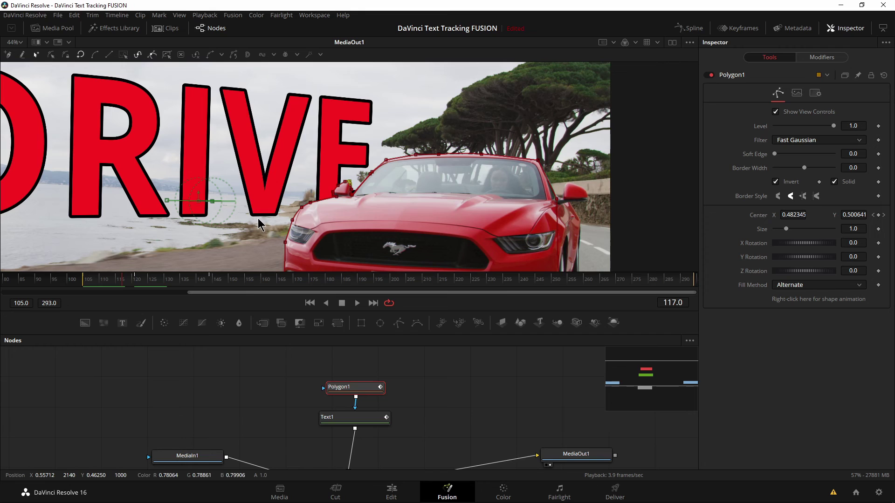
scroll(258, 219, up, 5)
drag(527, 144, 450, 232)
click(434, 216)
scroll(470, 228, down, 3)
drag(600, 208, 377, 191)
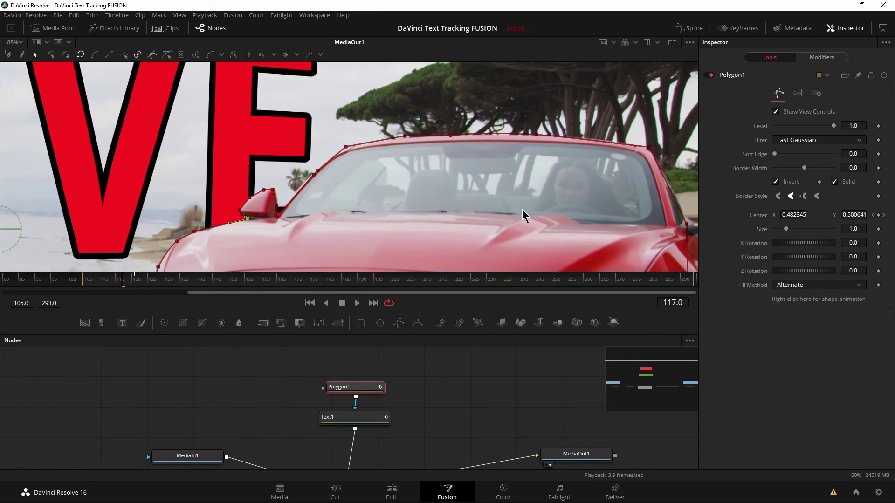
drag(506, 219, 429, 189)
drag(226, 189, 426, 228)
scroll(271, 246, up, 3)
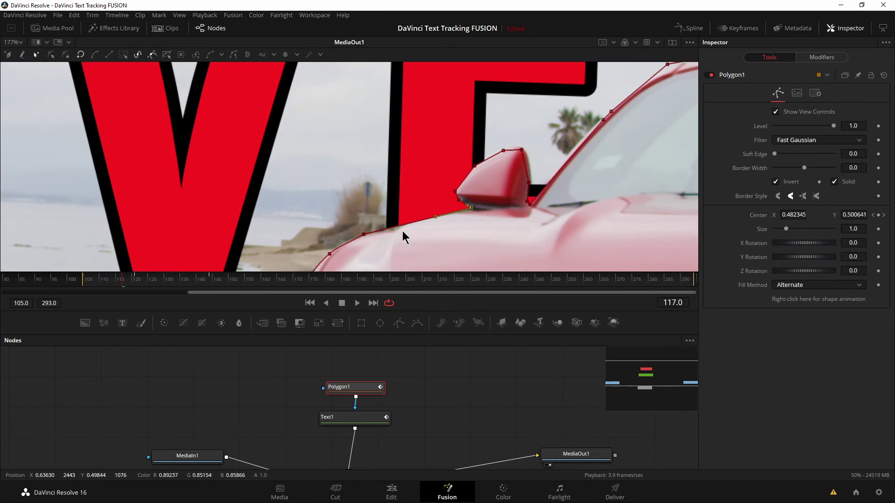
drag(364, 235, 383, 234)
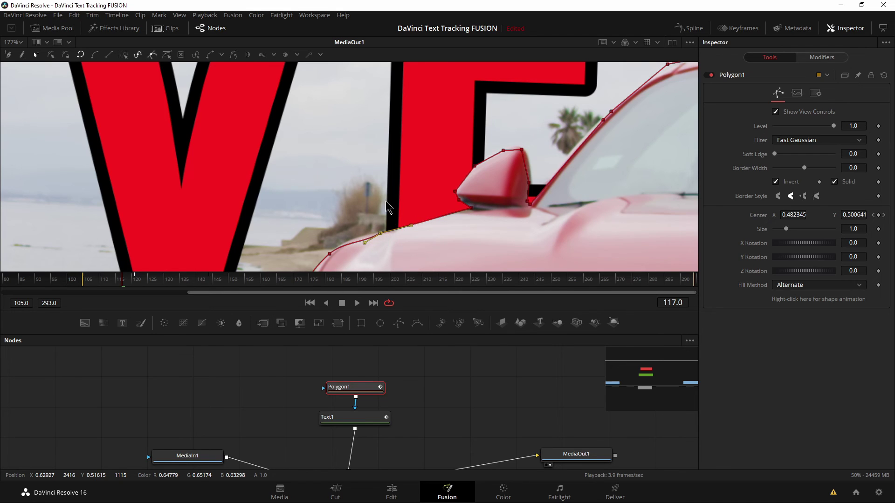
Play back the masked DRIVE title from the start of the clip to check the car's mask
scroll(385, 206, down, 4)
scroll(451, 221, up, 1)
drag(451, 221, 455, 195)
click(87, 279)
key(space)
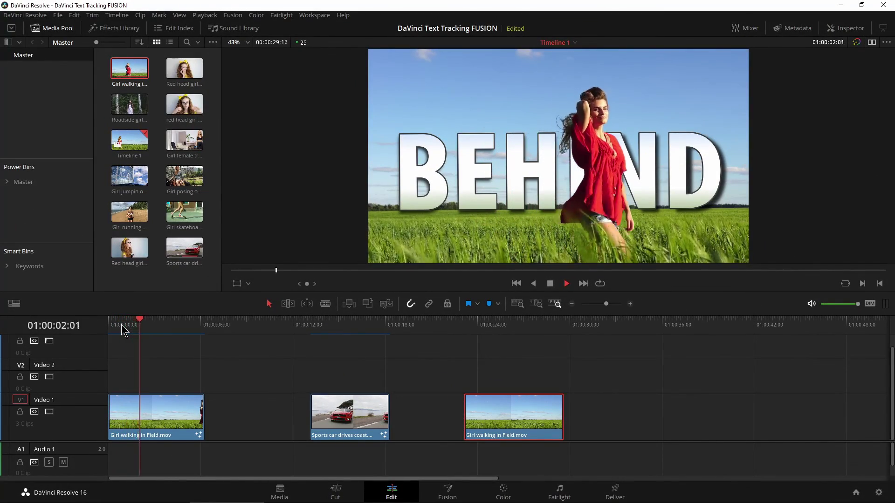
On the edit timeline, pause the BEHIND title clip and scrub back to 01:00:01:17 to review the woman passing the text
key(space)
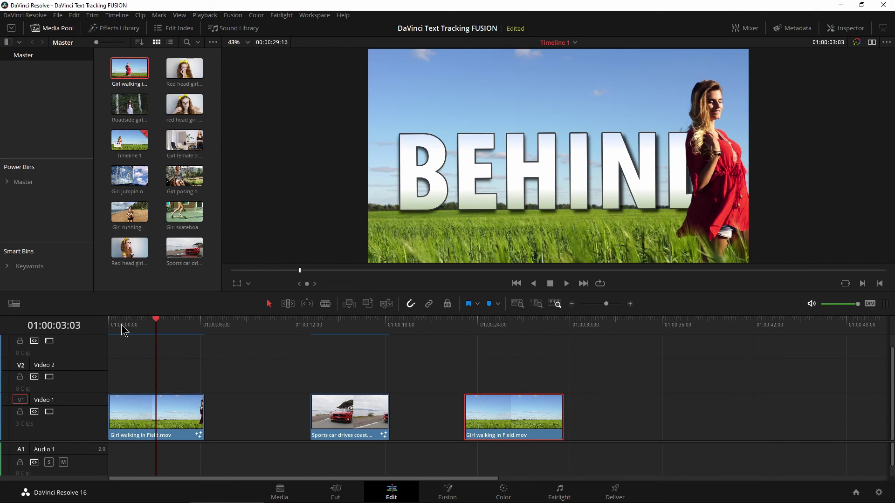
drag(154, 328, 136, 331)
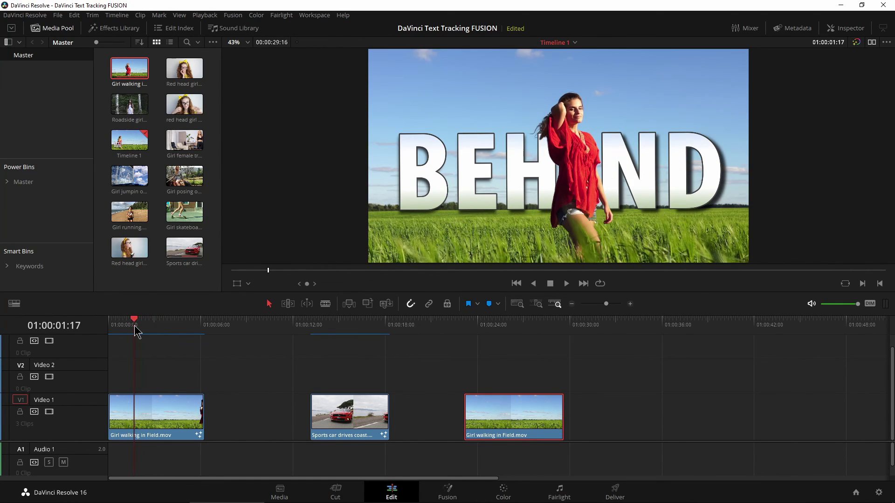